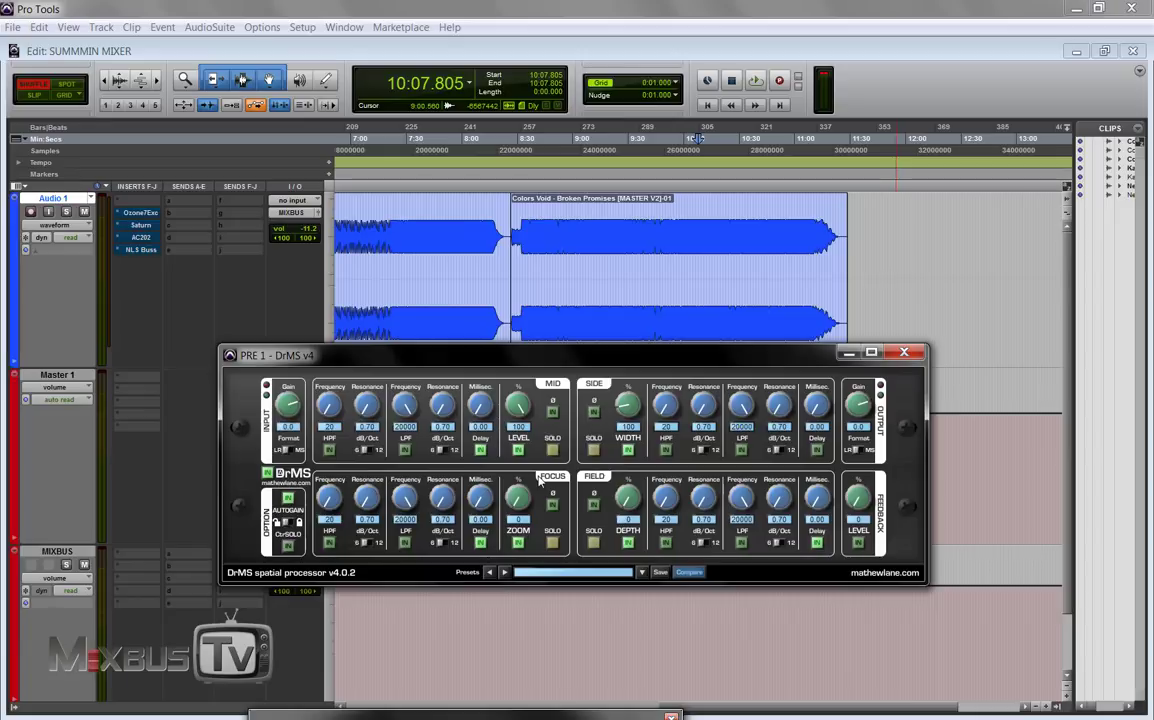
left_click(155, 458)
scroll(488, 418, "up", 1)
left_click_drag(488, 397, 488, 383)
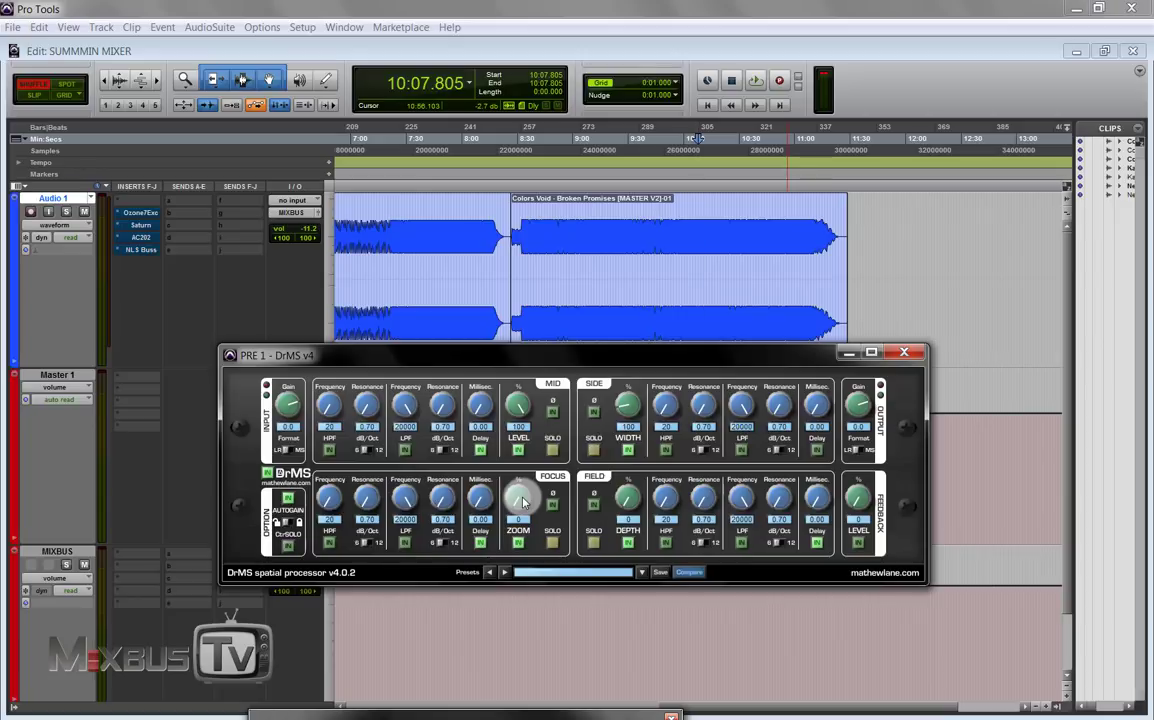
Step: Play the Broken Promises clip from 10:07.805 as a reference without Focus or Field processing, and stop it
key("space")
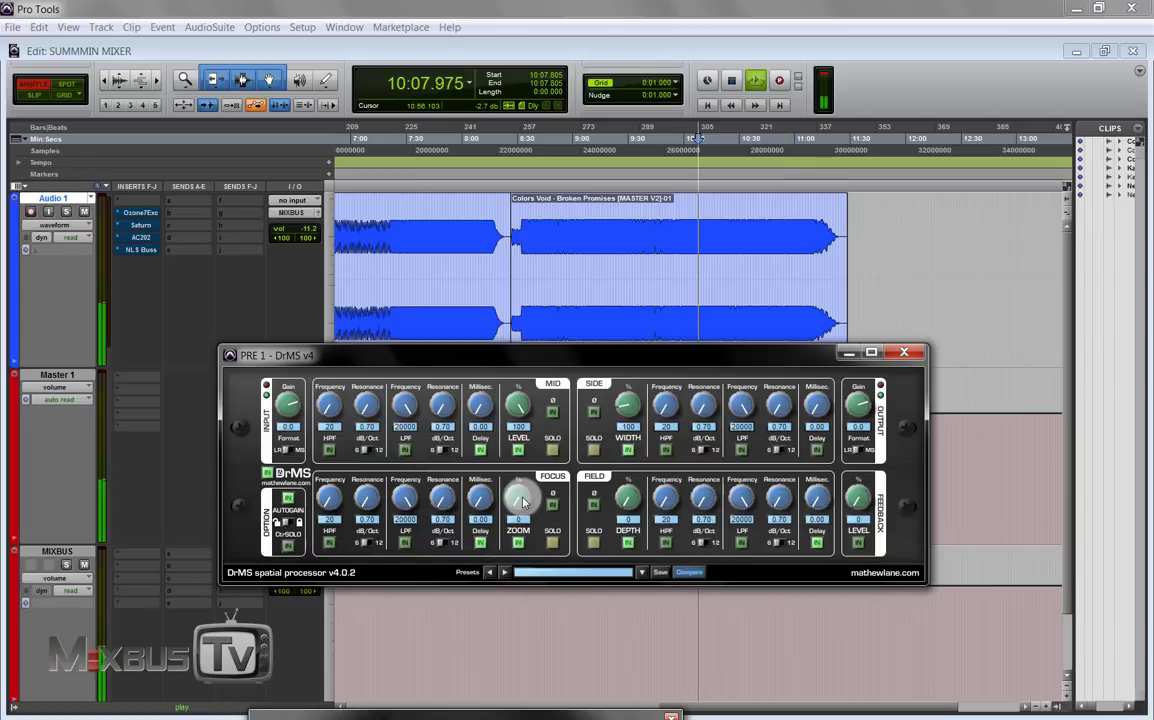
mouse_move(522, 500)
left_mouse_down()
mouse_move(527, 440)
mouse_move(516, 534)
mouse_move(522, 487)
mouse_move(522, 502)
left_mouse_up()
key("space")
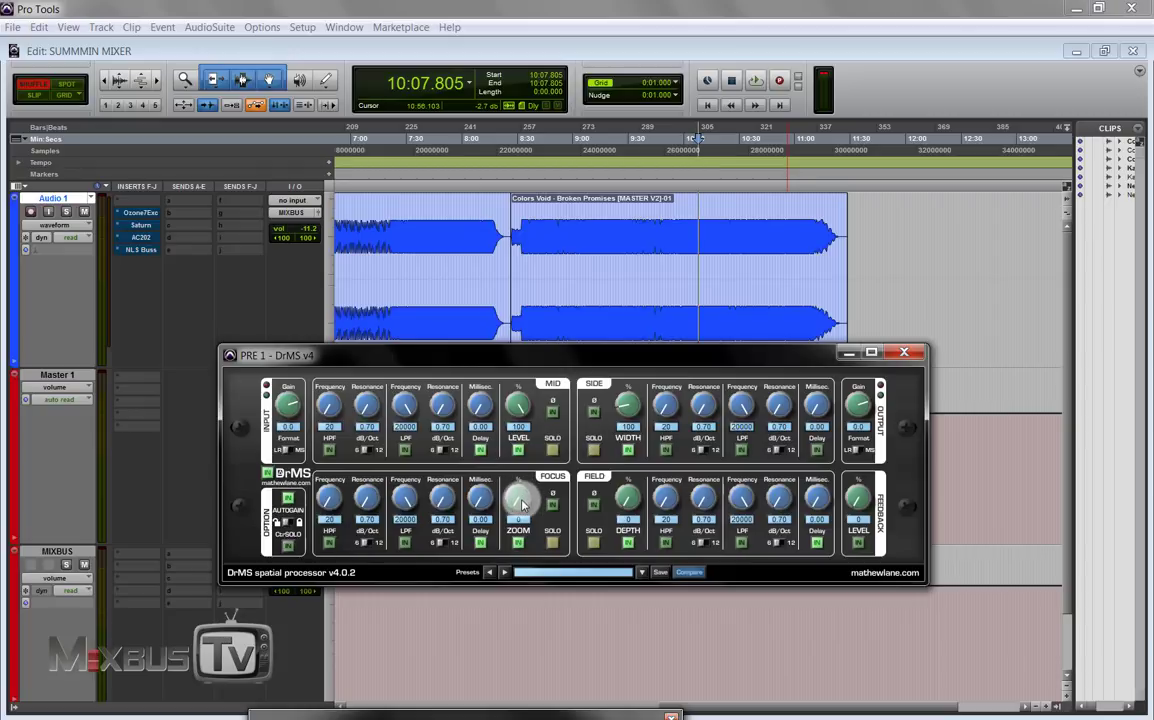
Step: Restart playback, raise the Focus zoom to 13%, and compare the sound with the zoom switched off and on
key("space")
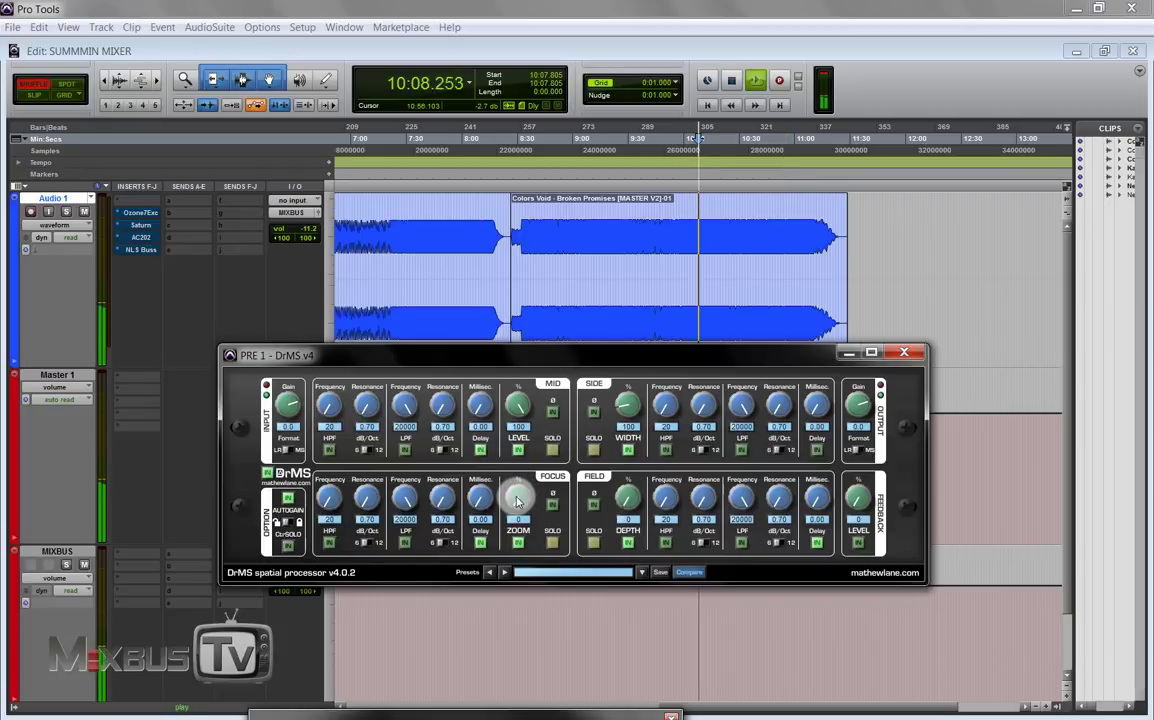
scroll(516, 497, "up", 5)
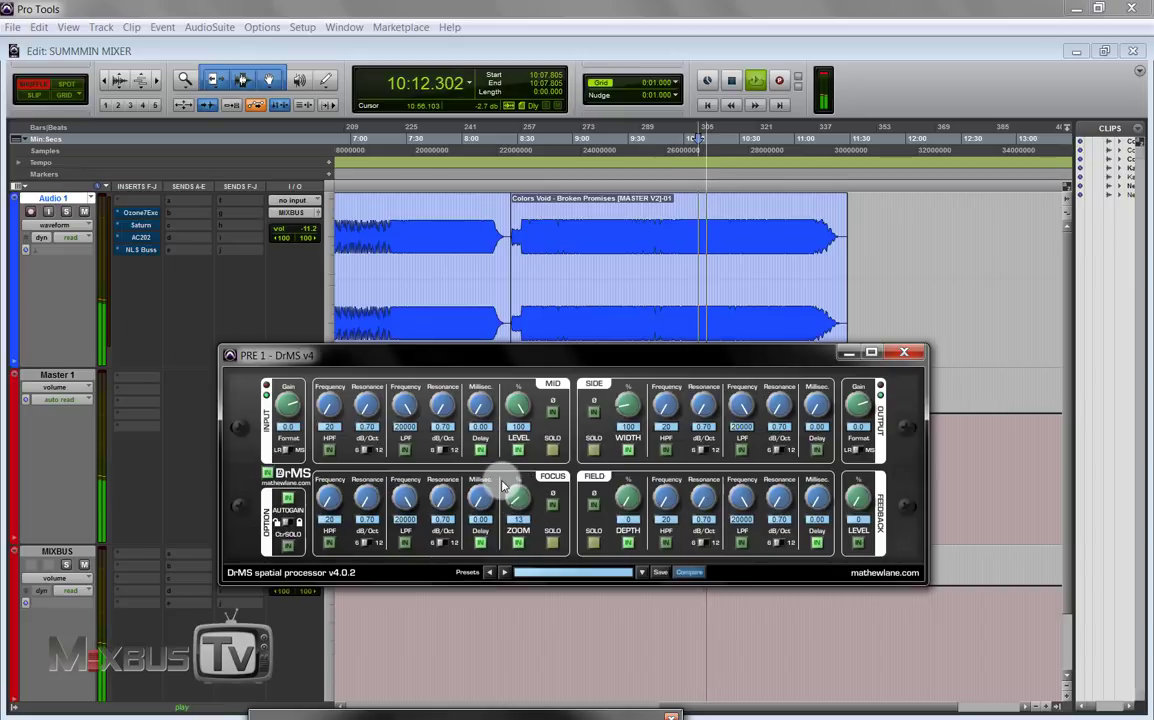
left_click(519, 544)
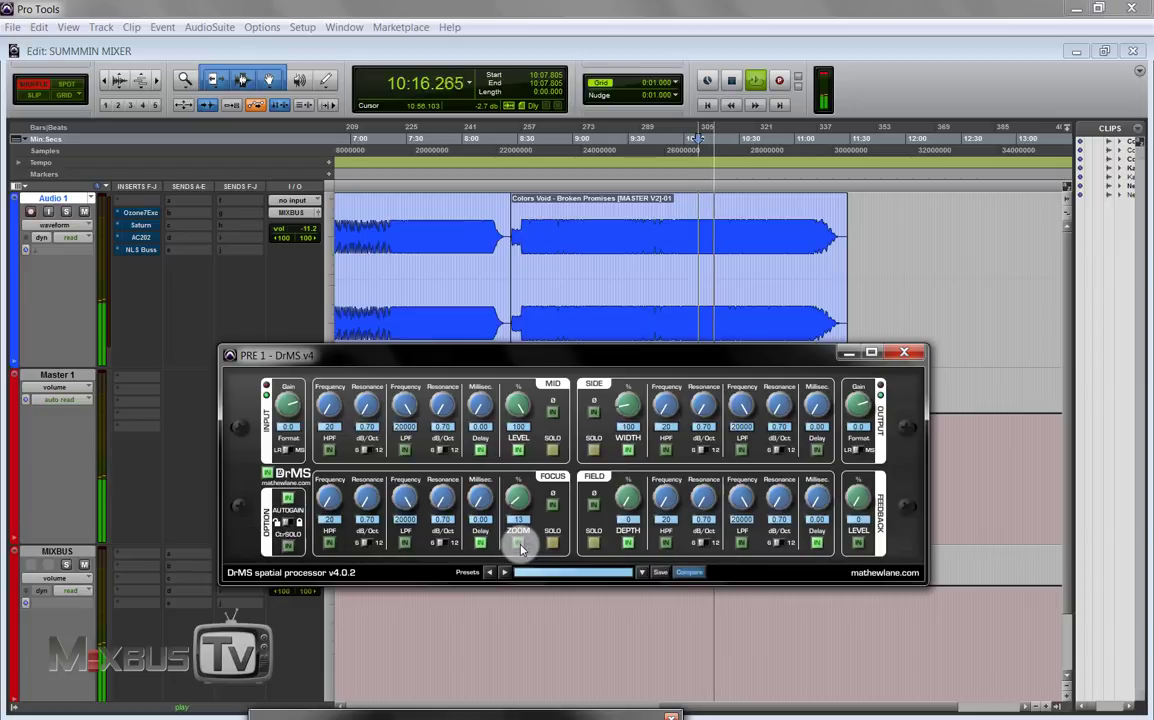
left_click(519, 544)
Step: Raise the Focus zoom to 26% and compare it with the zoom switched off and on during playback
left_click_drag(516, 512, 524, 485)
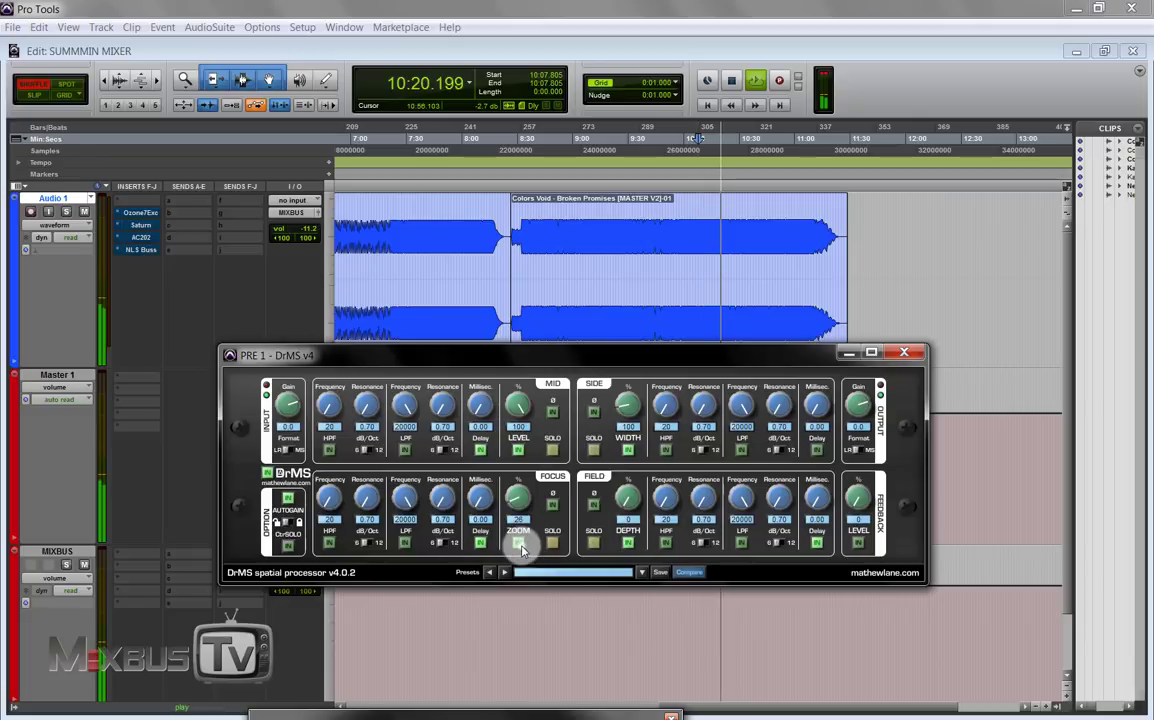
left_click(519, 544)
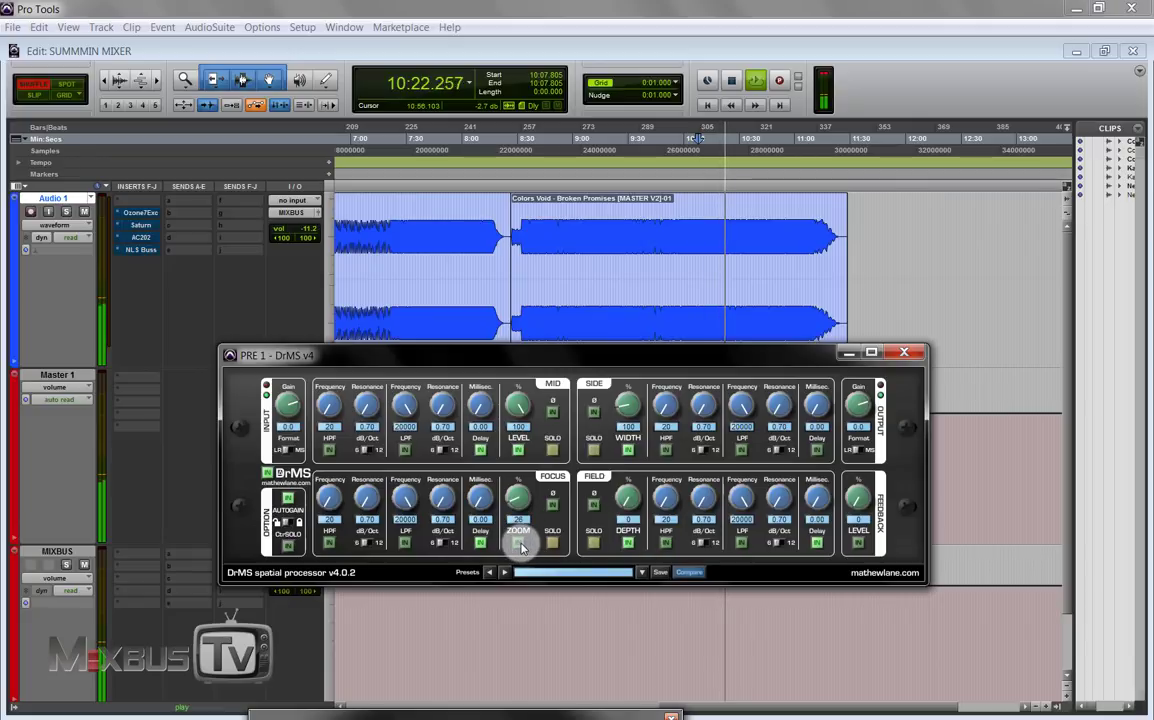
left_click(520, 543)
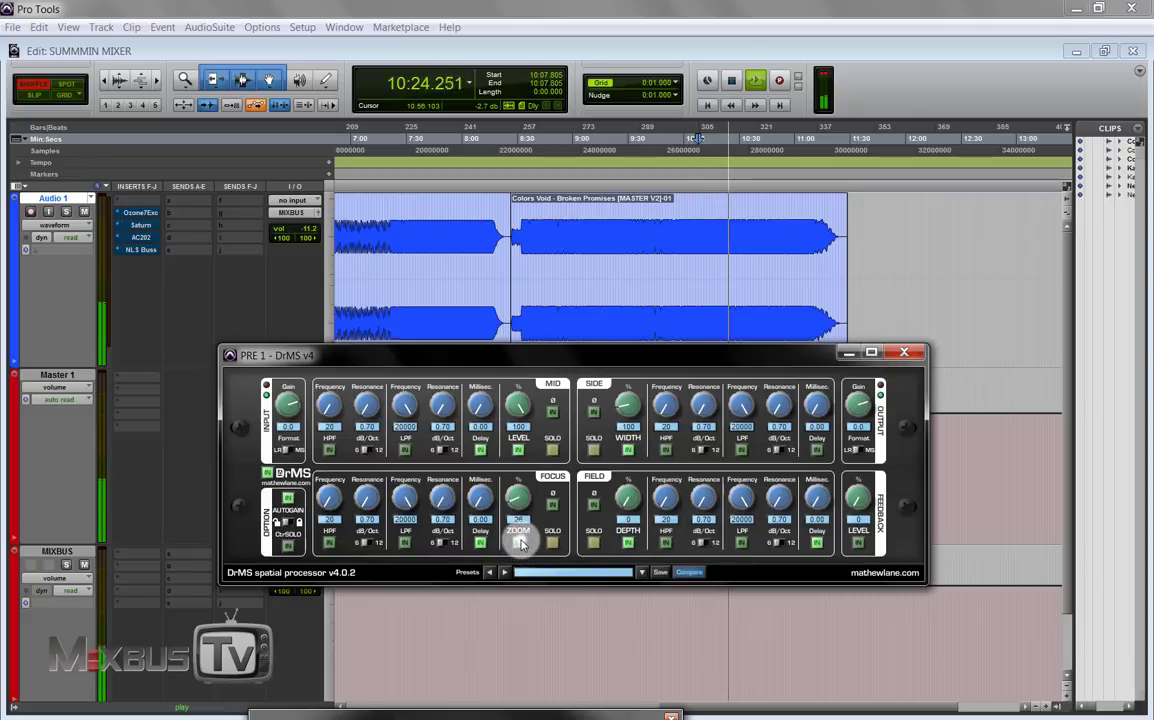
Step: Audition the Focus zoom at 43% against its bypassed sound, and reset the zoom to 0% with playback stopped
left_click_drag(522, 500, 518, 515)
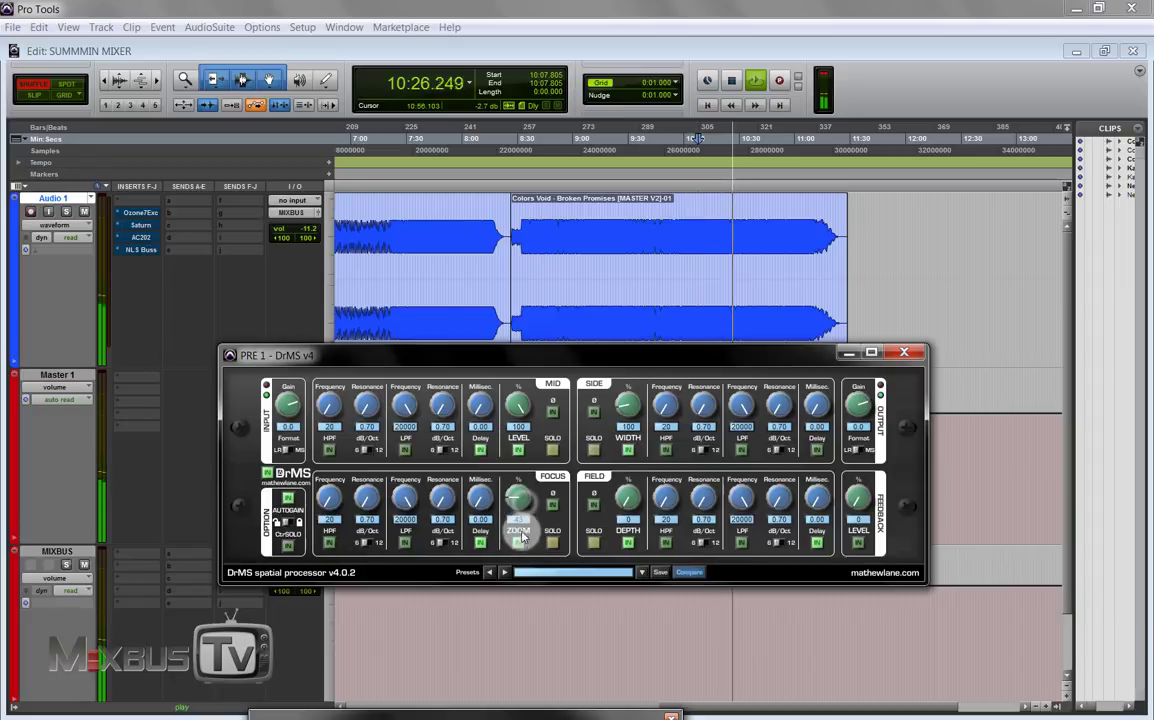
left_click(519, 544)
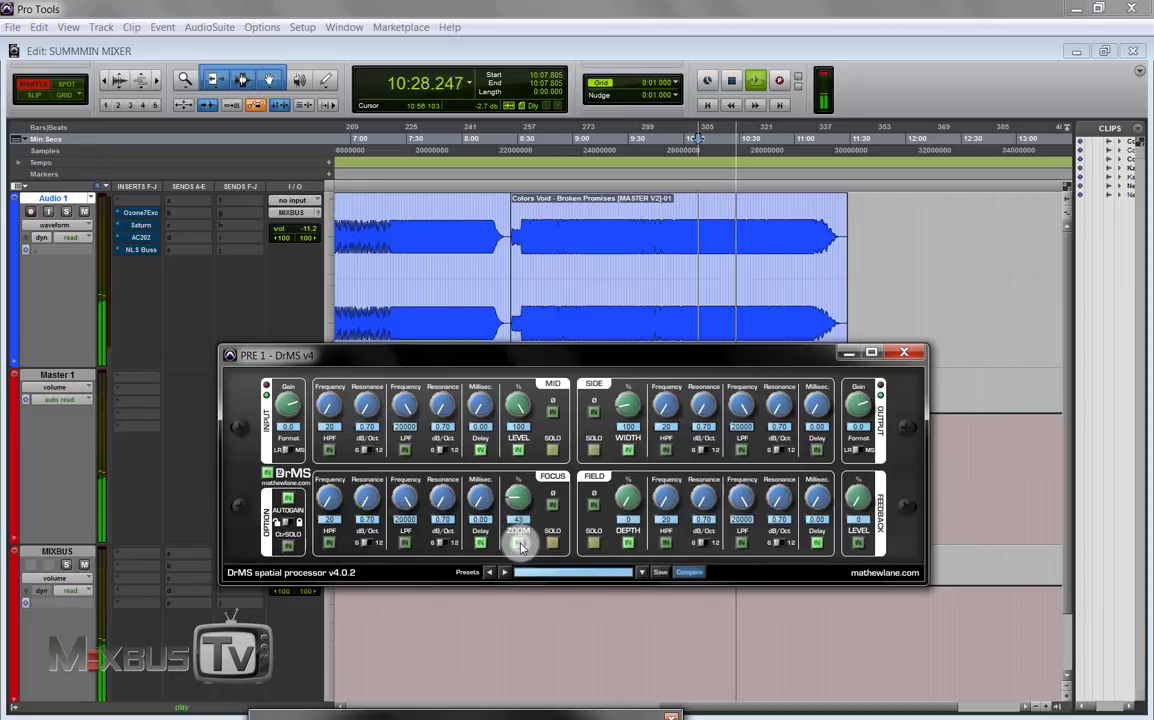
key("space")
left_click(524, 497)
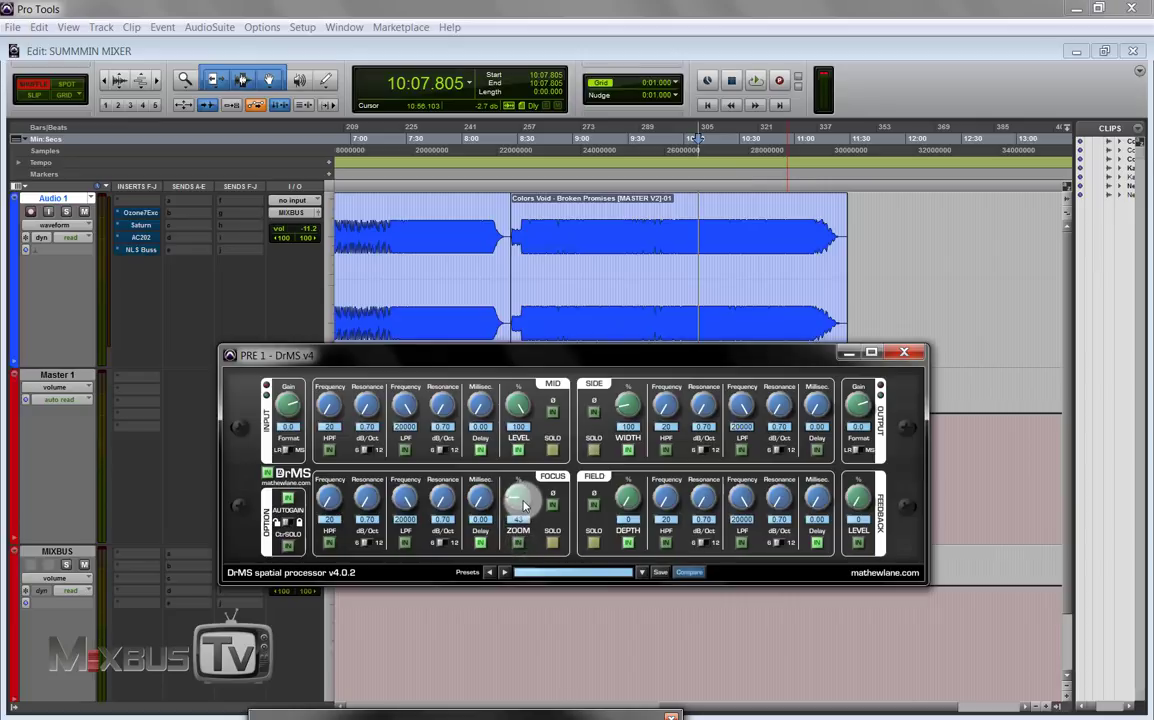
left_click_drag(524, 505, 524, 505)
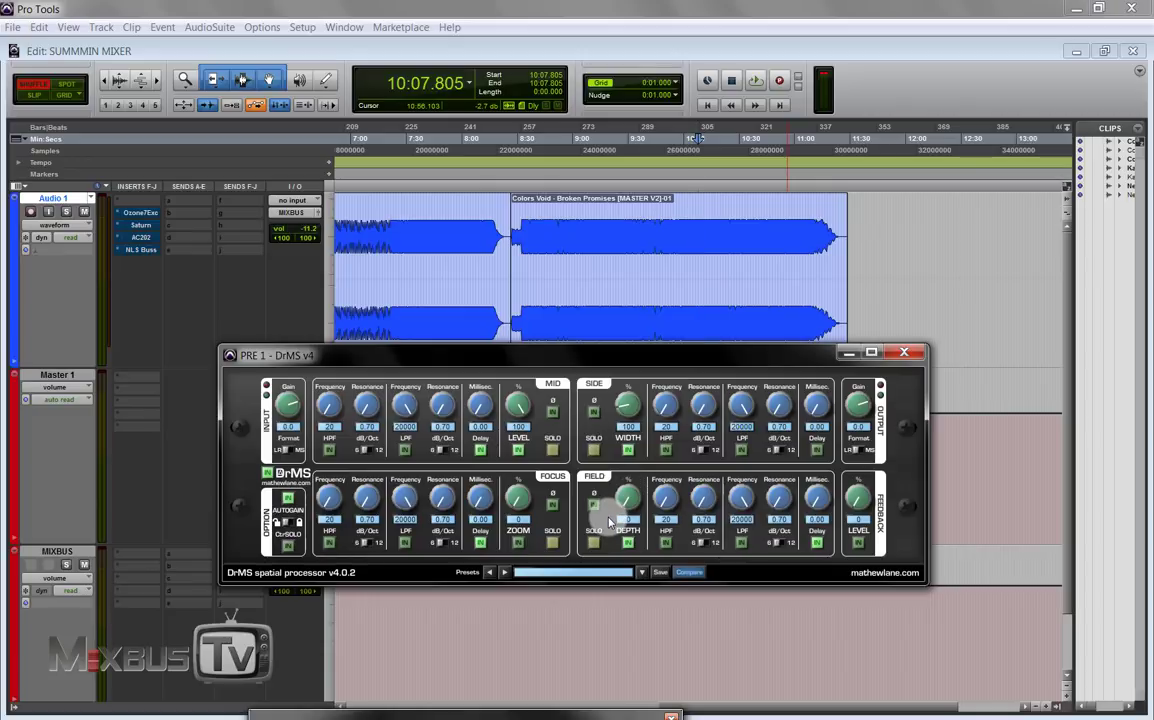
Step: Play the clip while raising the Field depth with the Field channel soloed, and return the depth to 0%
key("space")
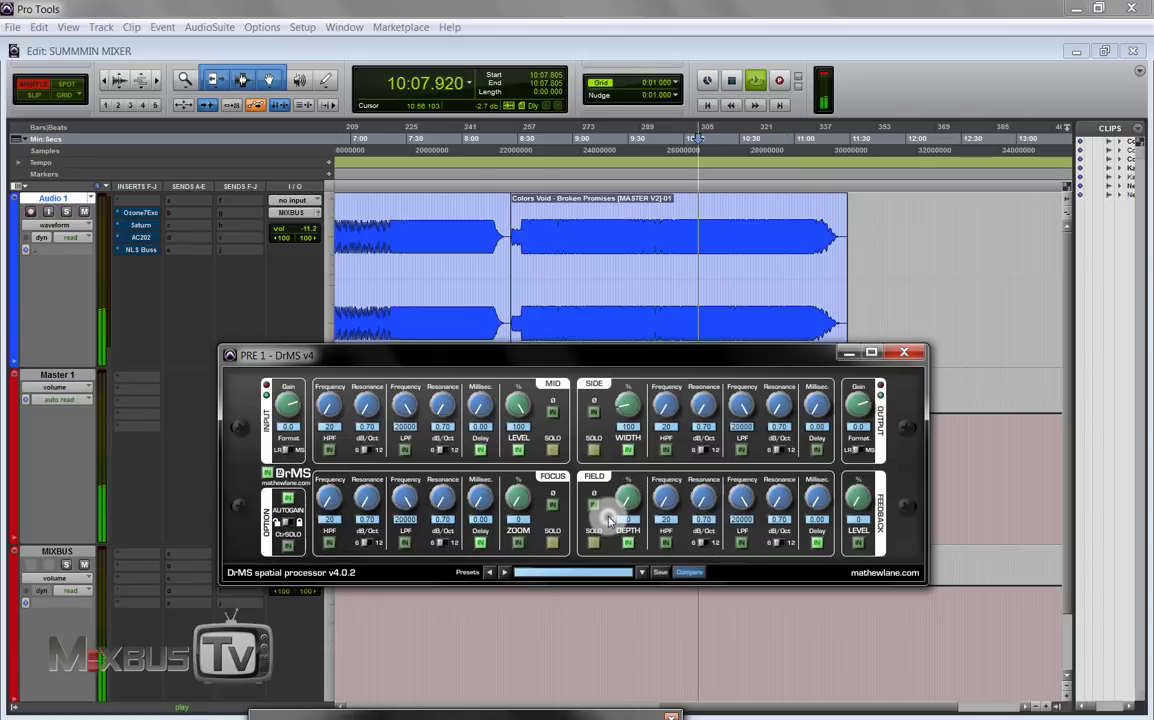
mouse_move(628, 508)
left_mouse_down()
mouse_move(629, 485)
mouse_move(628, 544)
mouse_move(622, 460)
mouse_move(632, 532)
mouse_move(626, 495)
mouse_move(621, 533)
mouse_move(595, 538)
mouse_move(618, 516)
mouse_move(626, 541)
mouse_move(629, 483)
left_mouse_up()
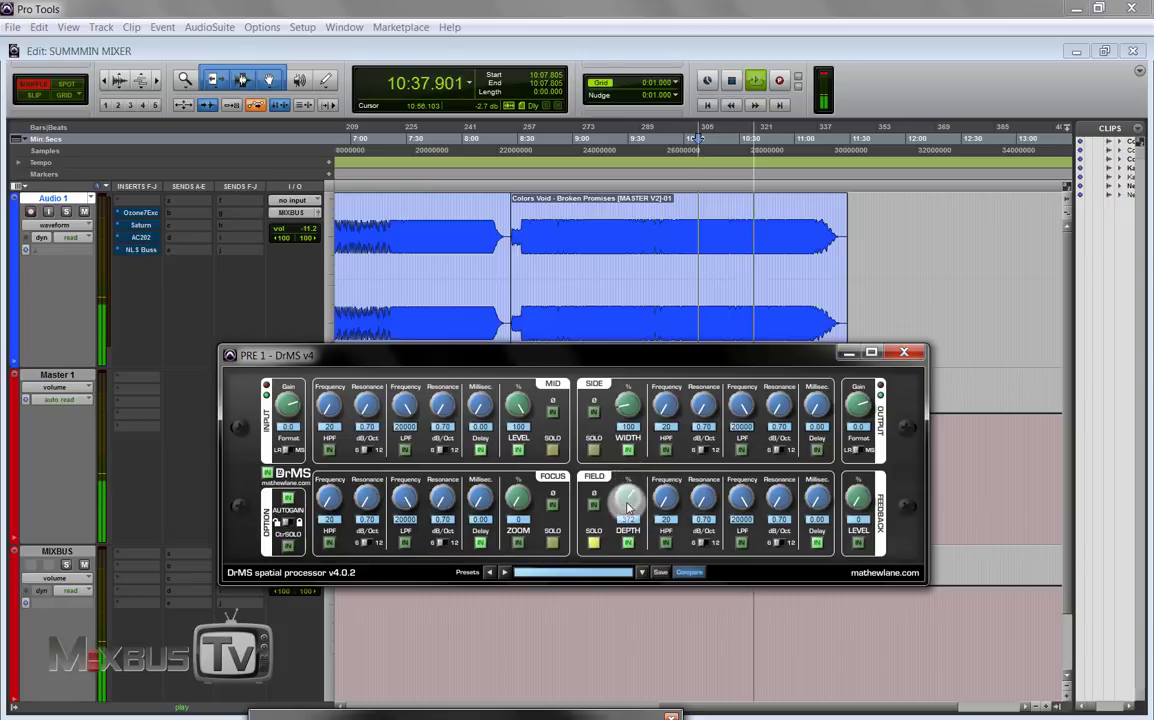
mouse_move(622, 490)
left_mouse_down()
mouse_move(620, 465)
mouse_move(628, 548)
mouse_move(634, 508)
left_mouse_up()
key("space")
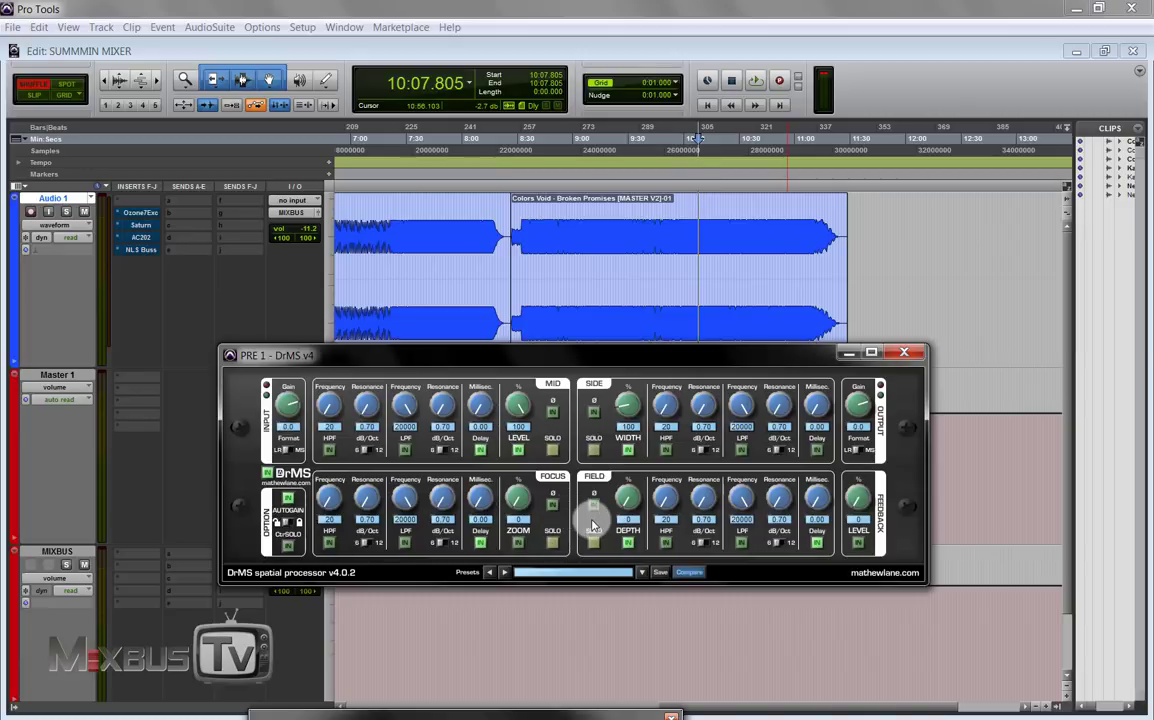
Step: Play the clip and blend both channels, setting the Focus zoom to 16% and the Field depth to 21%
key("space")
left_click_drag(532, 510, 523, 495)
left_click_drag(627, 497, 630, 500)
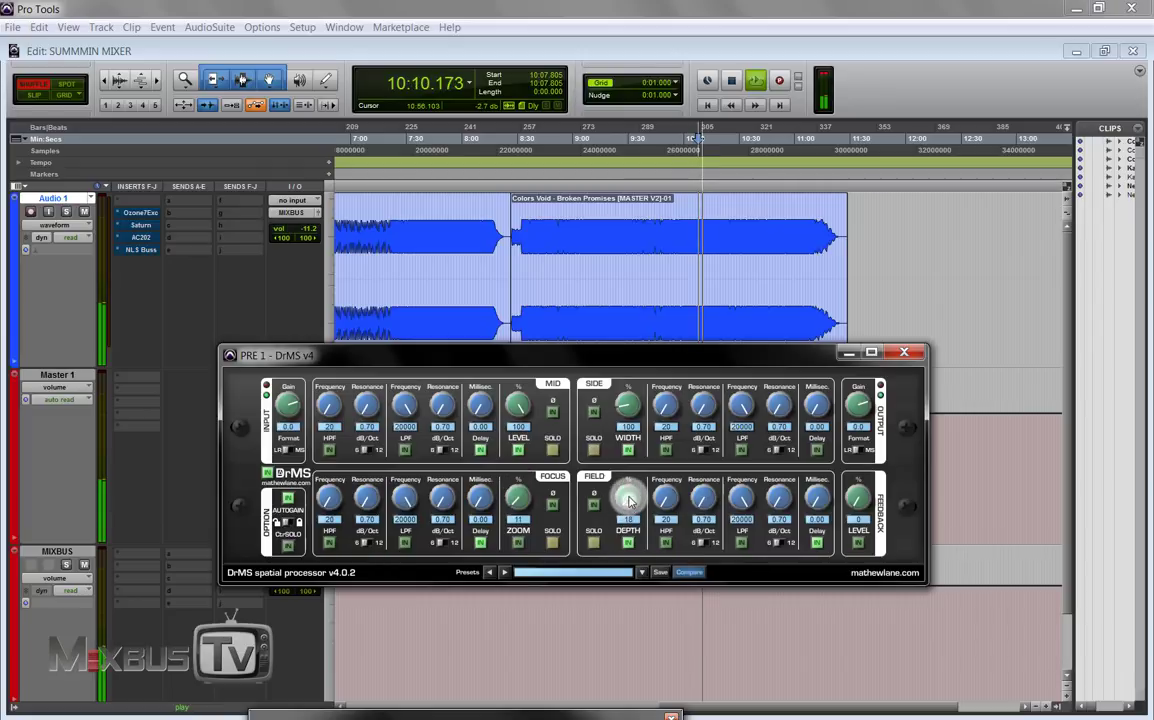
left_click_drag(531, 505, 530, 500)
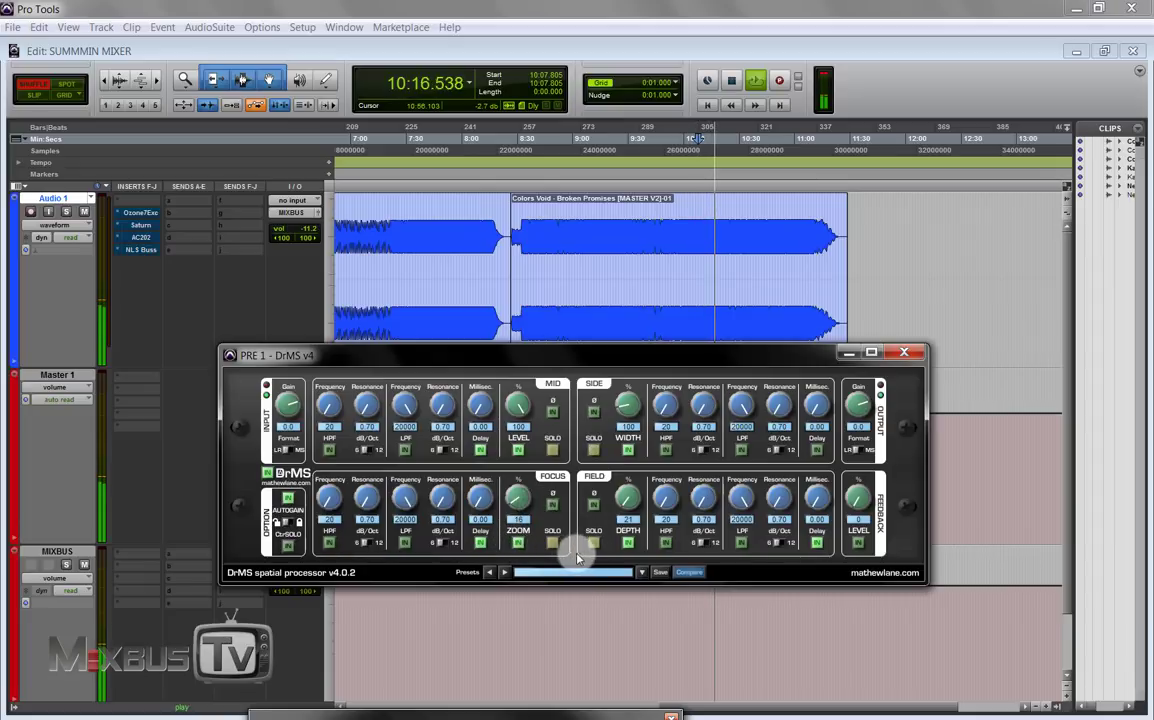
Step: Compare the Focus zoom and Field depth switched off and on, and reset the Field depth to 0% with playback stopped
left_click(518, 542)
left_click(518, 542)
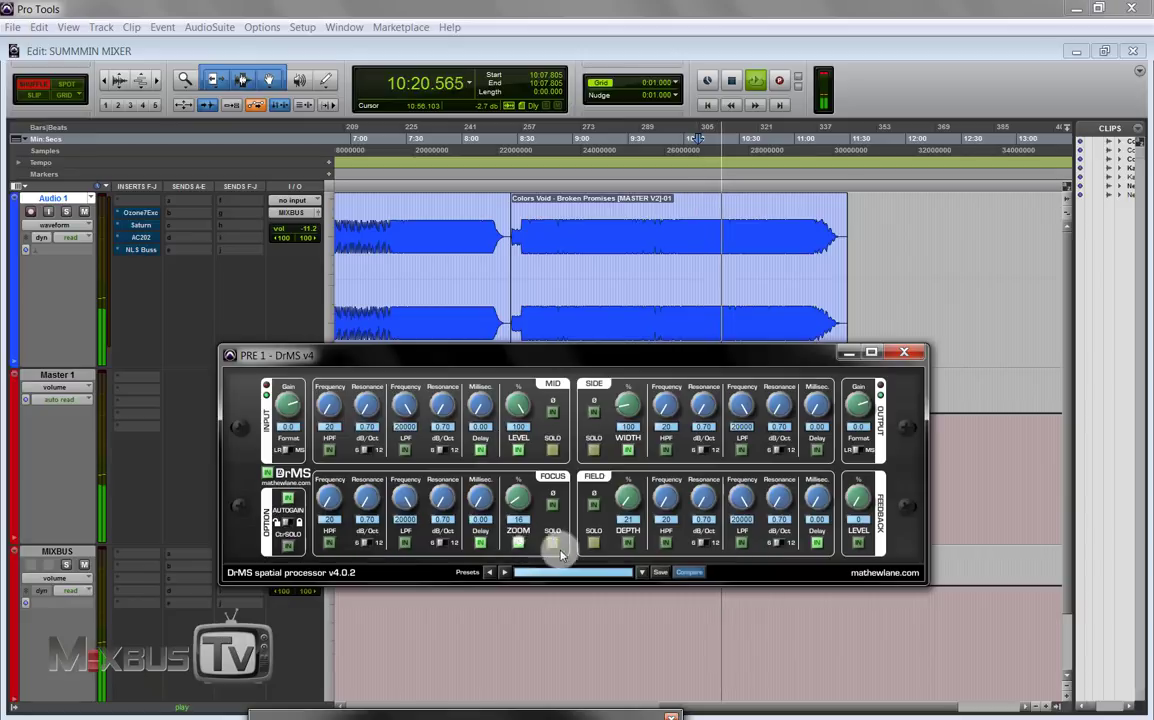
left_click(627, 542)
left_click(626, 543)
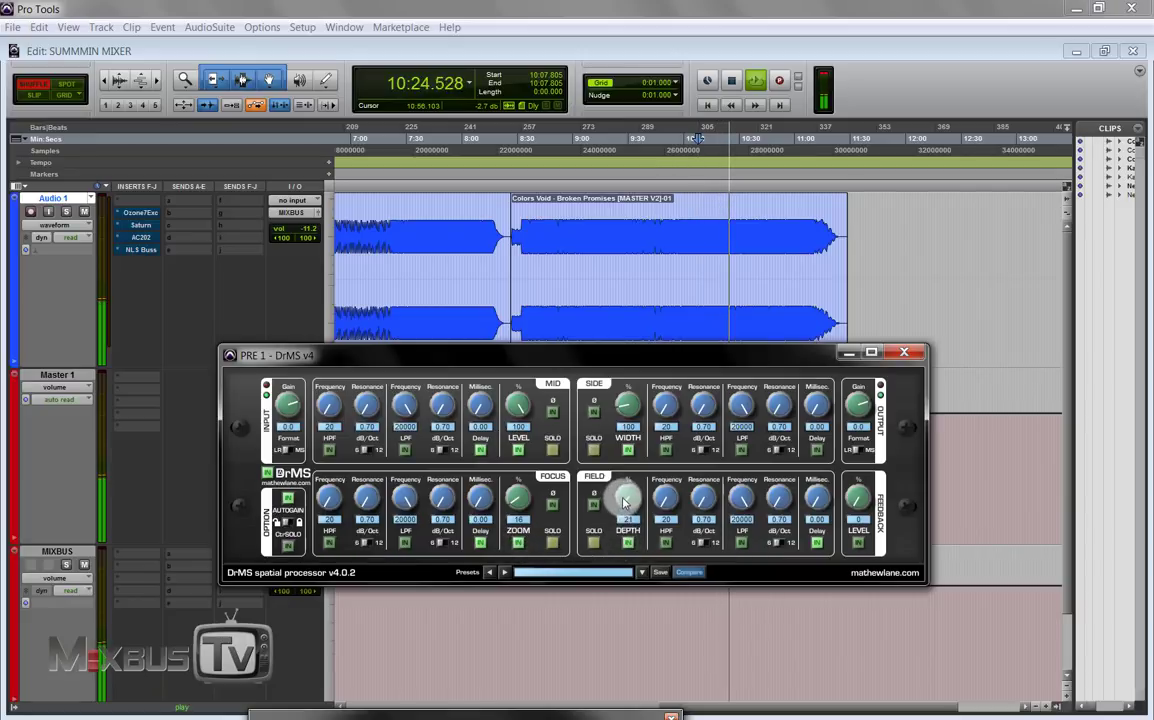
left_click_drag(624, 499, 628, 535)
key("space")
Step: Audition the Focus zoom at 44% with its phase inverted and normal, and reset the zoom to 0%
left_click_drag(520, 497, 558, 530)
key("space")
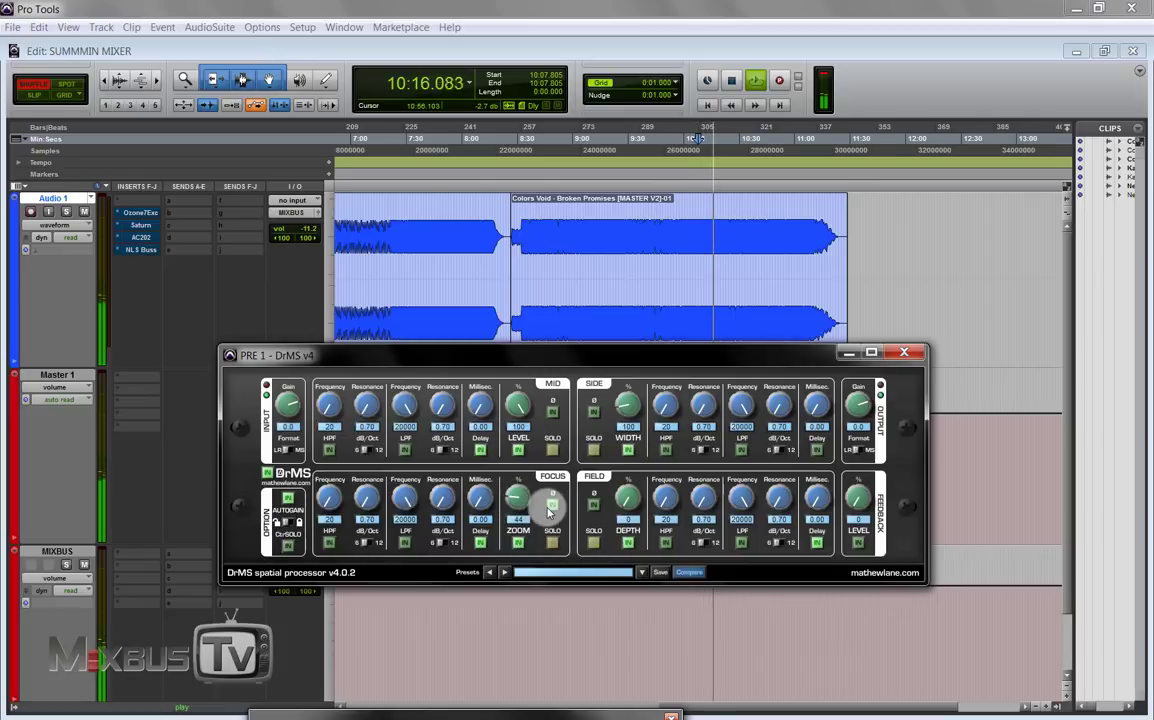
left_click(552, 507)
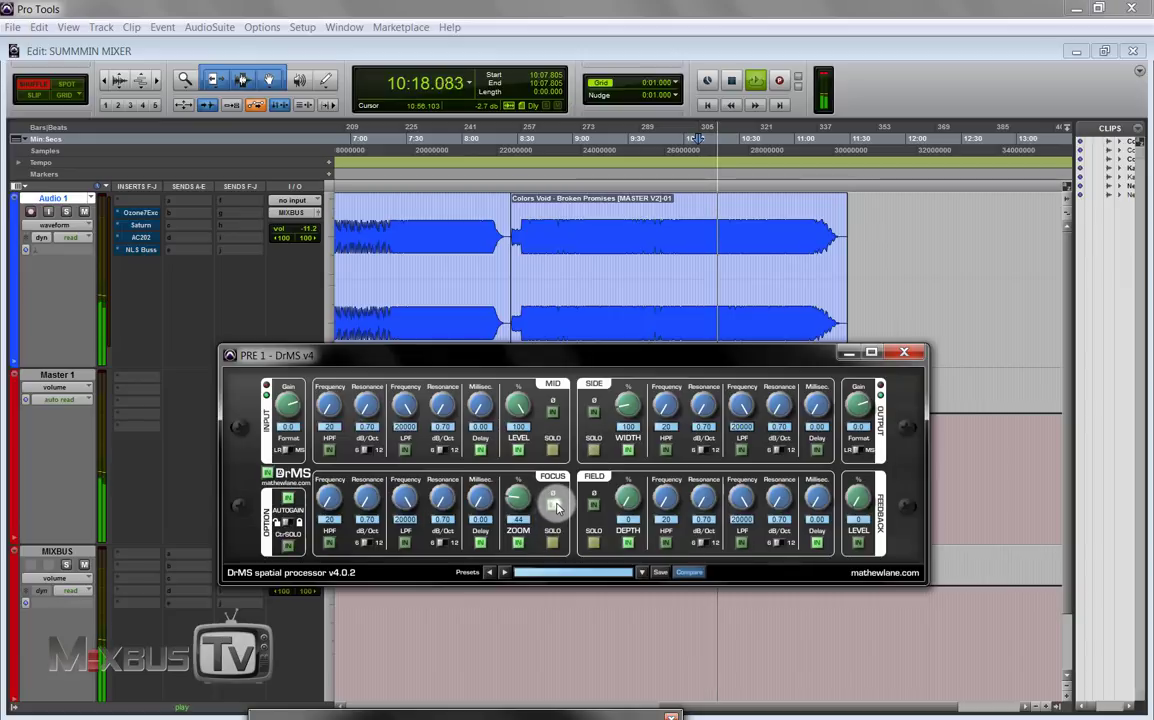
left_click(552, 507)
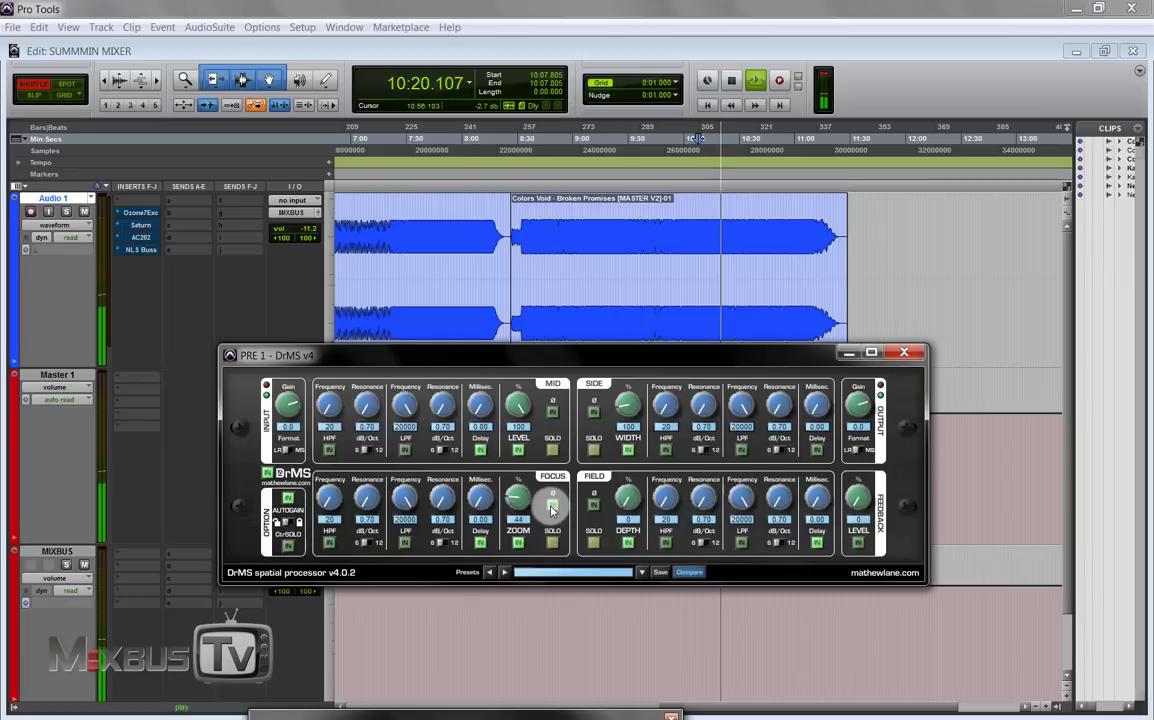
left_click_drag(517, 497, 515, 522)
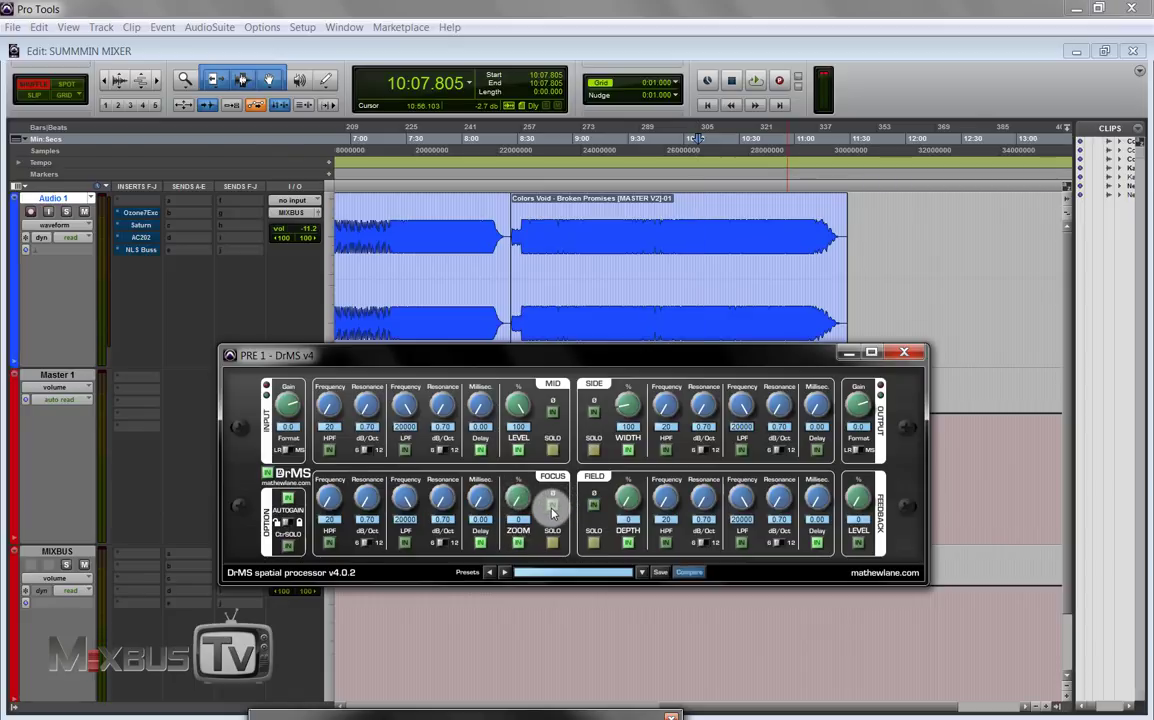
Step: Play the clip with the Field depth raised to 129%, toggling the Field phase inversion to compare the sound
left_click(595, 506)
left_click_drag(626, 498, 639, 474)
key("space")
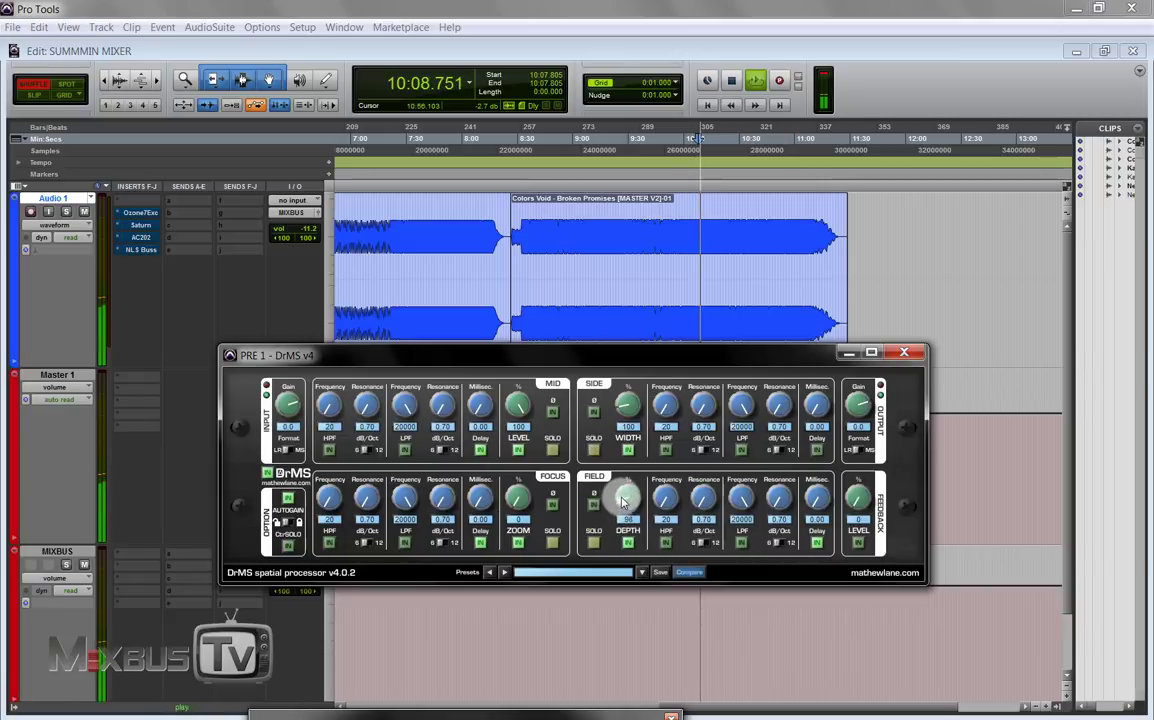
left_click(596, 508)
left_click(597, 510)
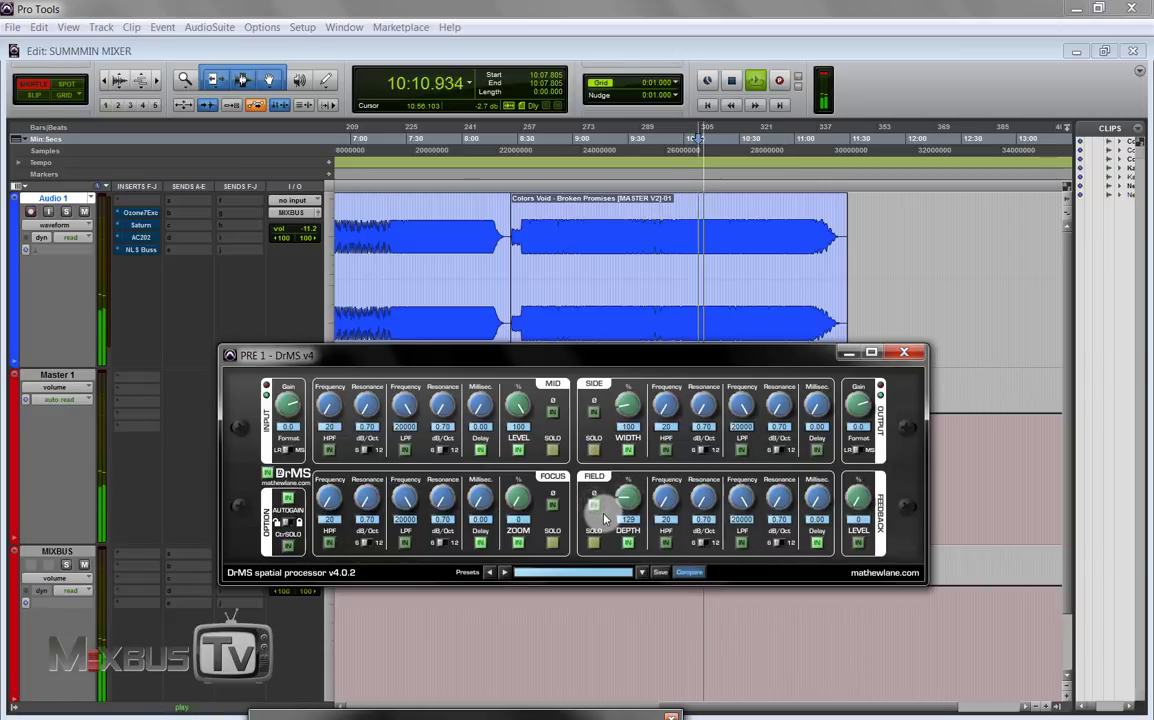
left_click(596, 509)
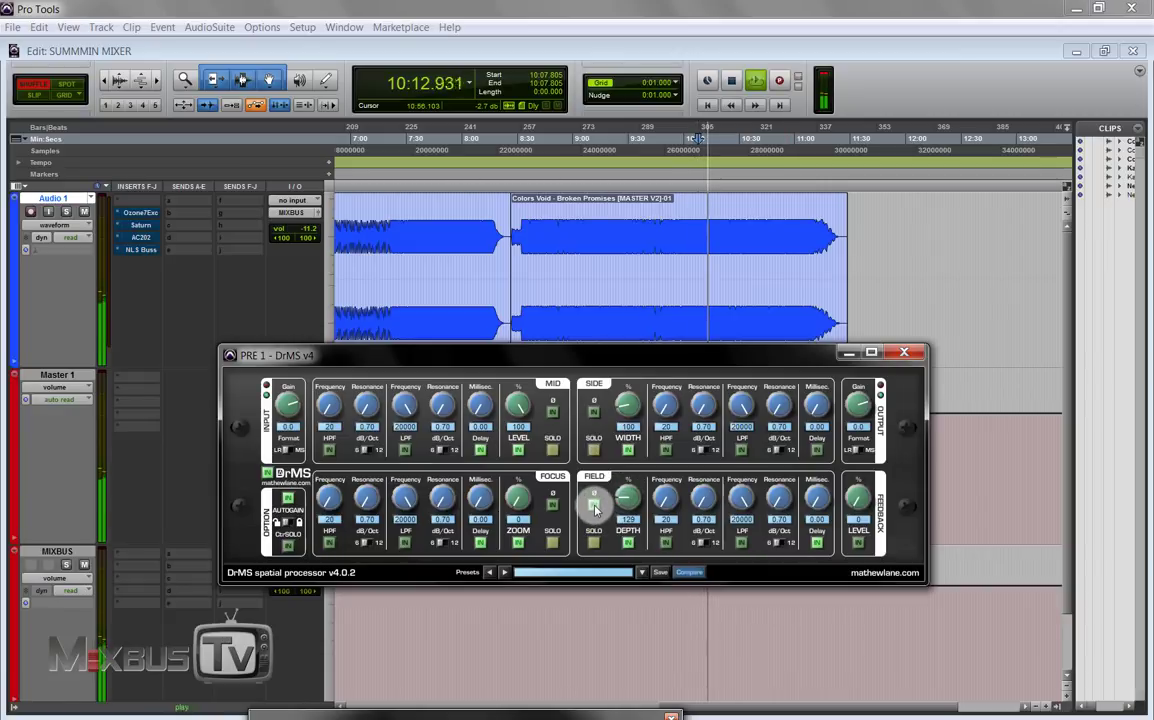
left_click(594, 507)
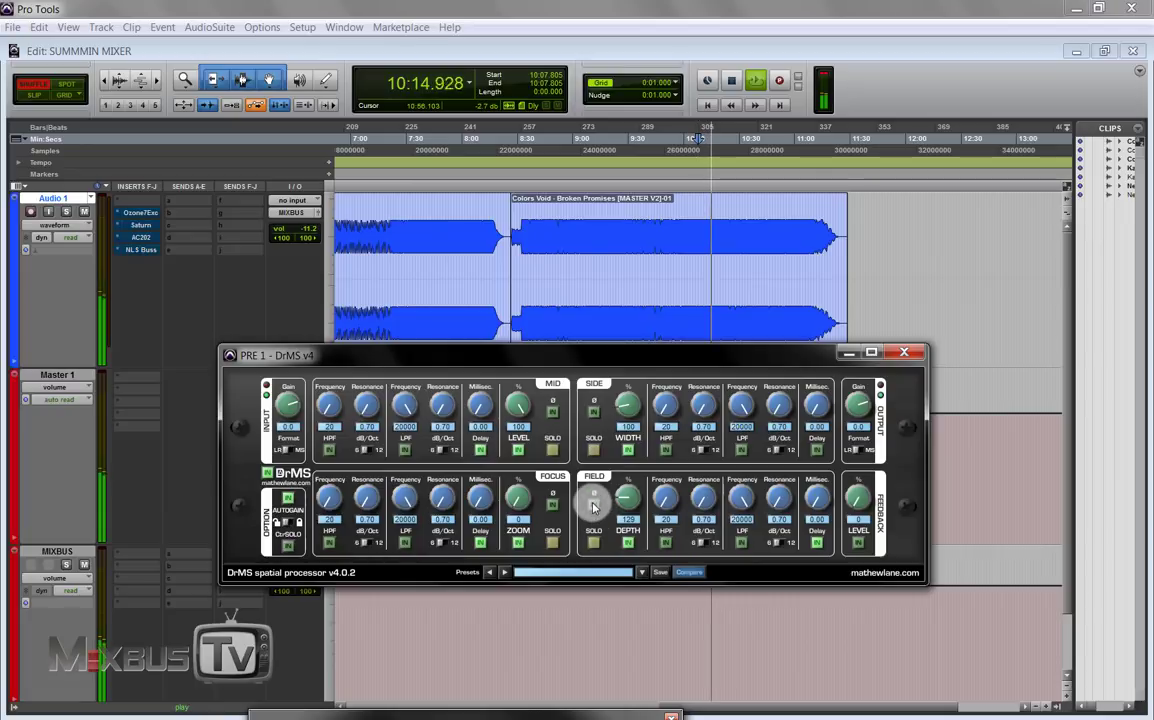
left_click(595, 508)
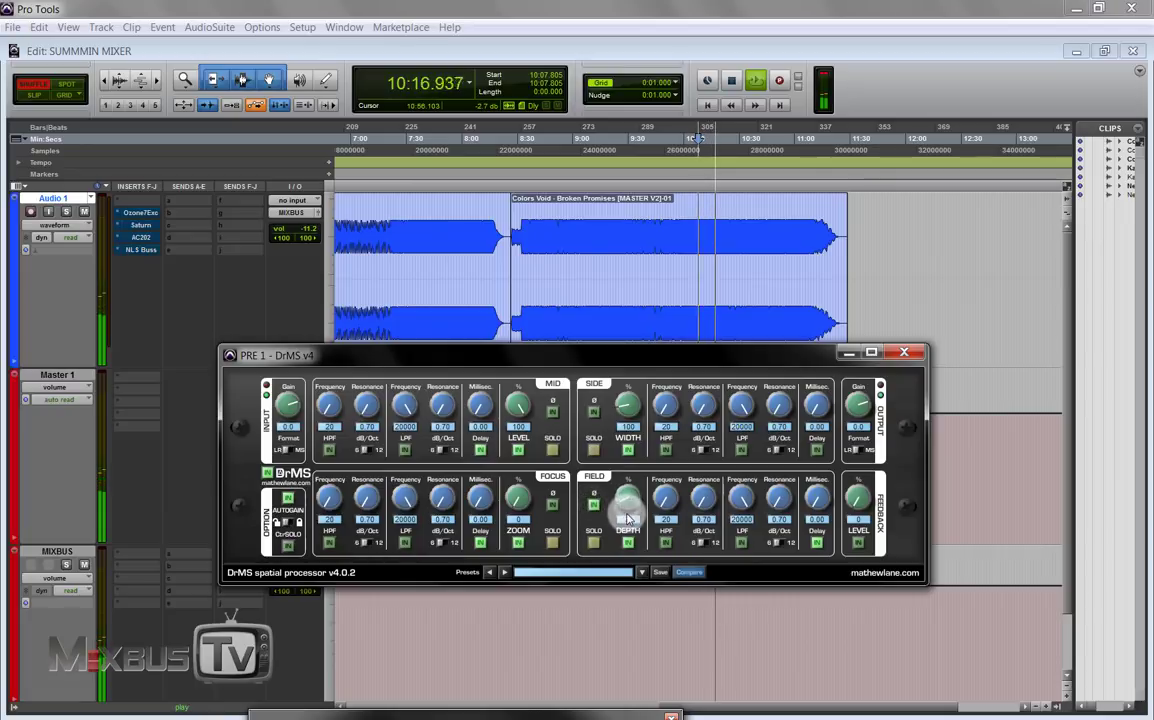
left_click(597, 509)
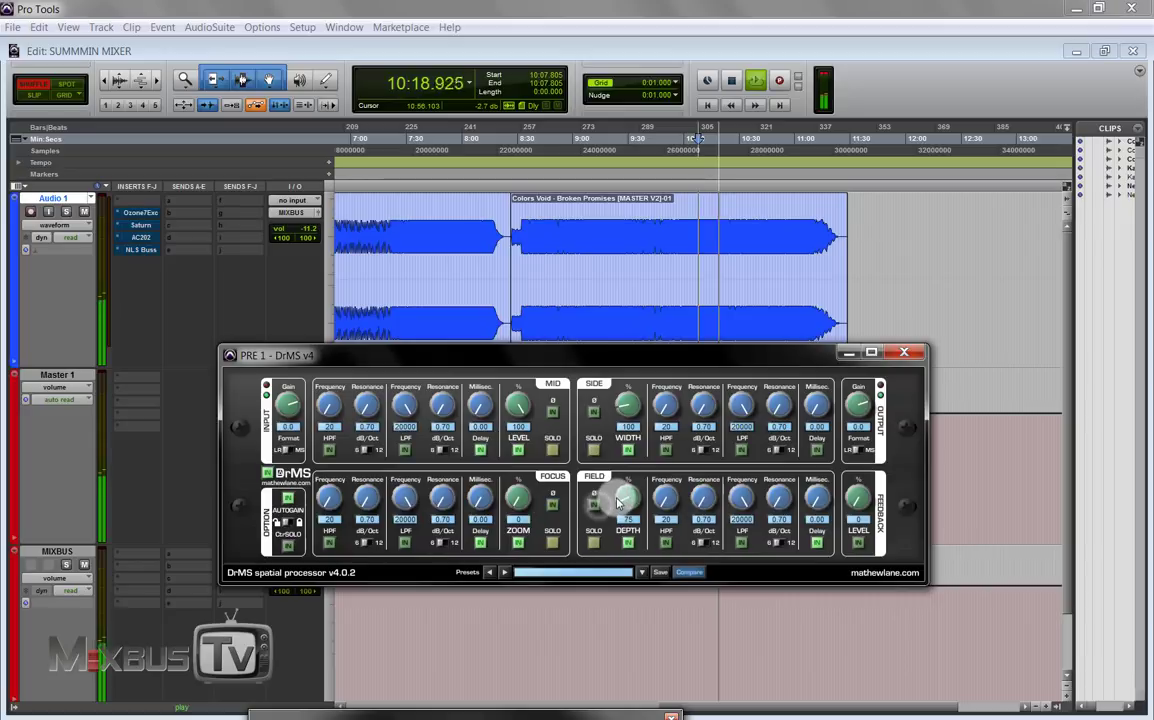
Step: Audition the Focus zoom at 25% with its phase inverted, and reset both the Focus zoom and Field depth to 0%
left_click(553, 505)
left_click_drag(516, 499, 522, 492)
left_click(553, 506)
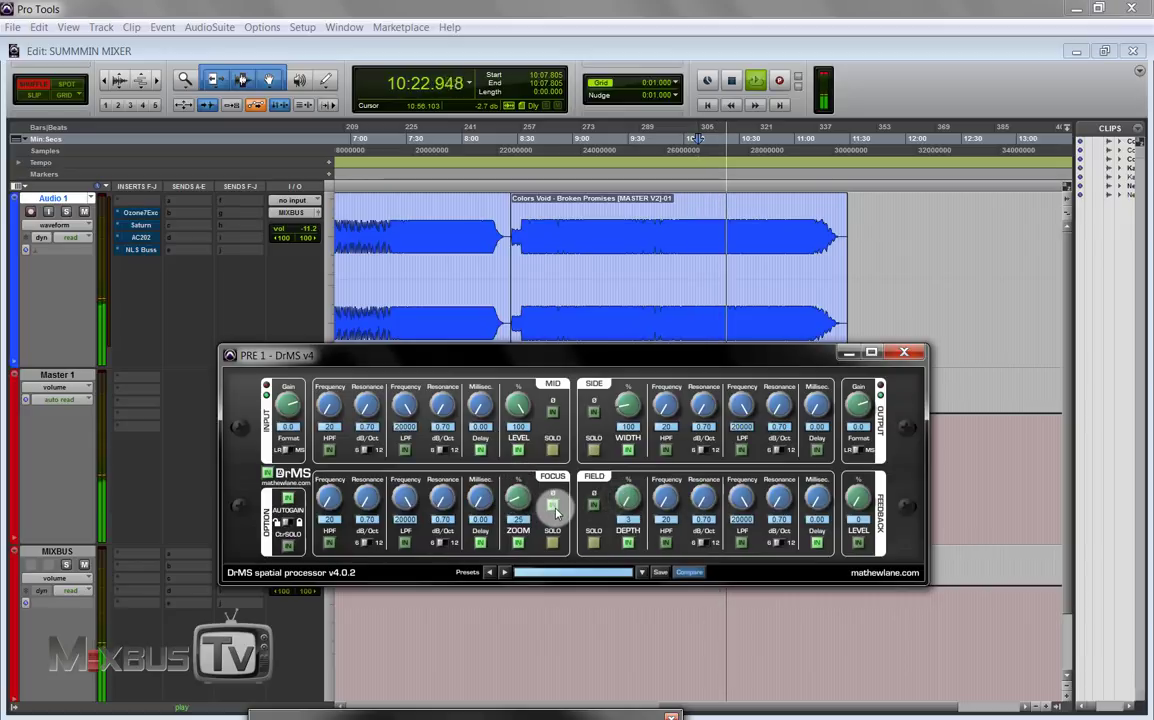
left_click(518, 542)
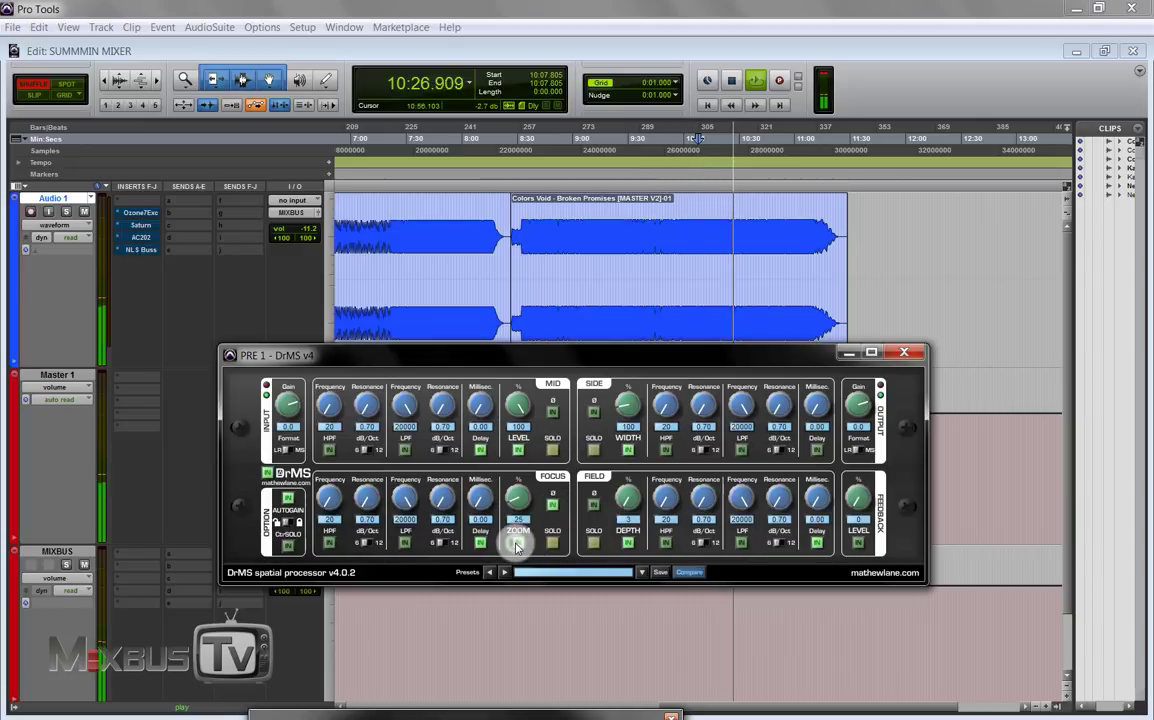
key("space")
left_click_drag(518, 497, 549, 518)
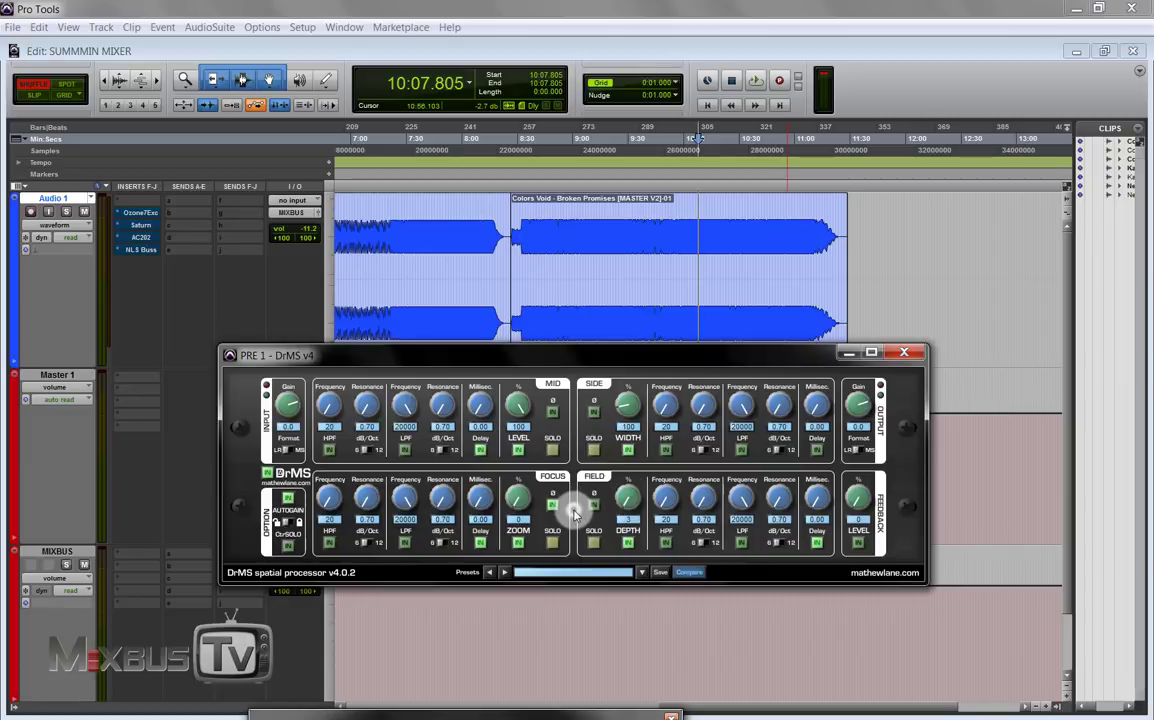
left_click_drag(626, 495, 626, 507)
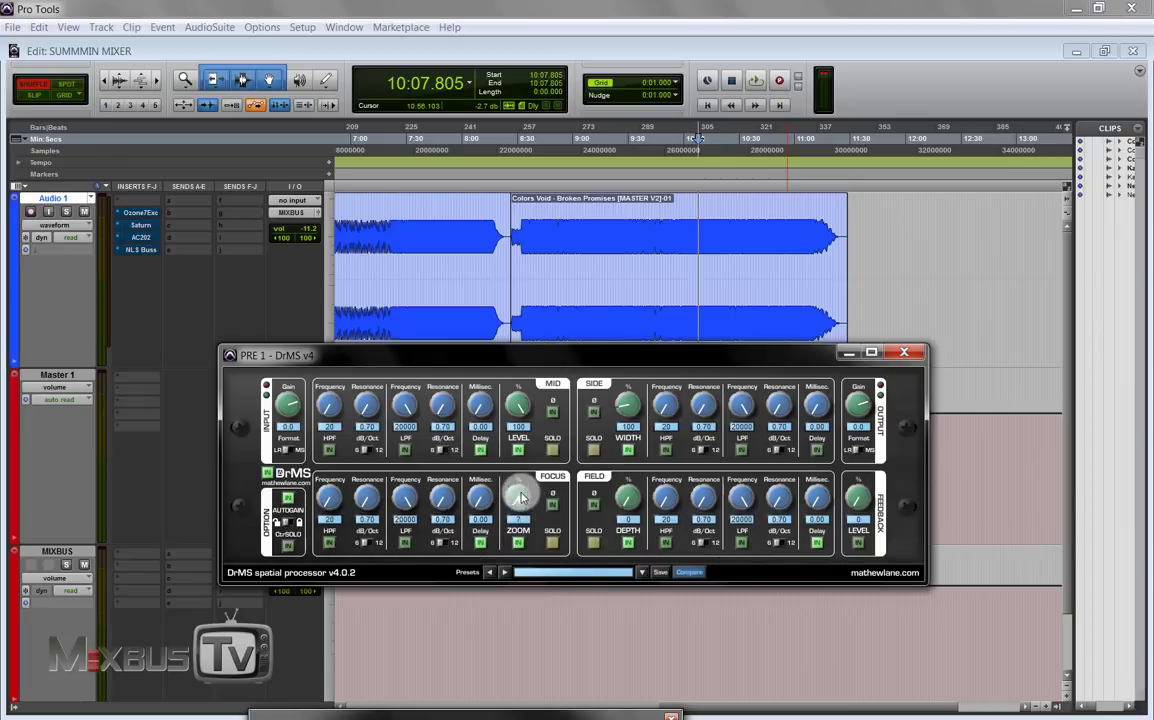
Step: Set the Focus zoom to 36%
left_click_drag(520, 497, 520, 481)
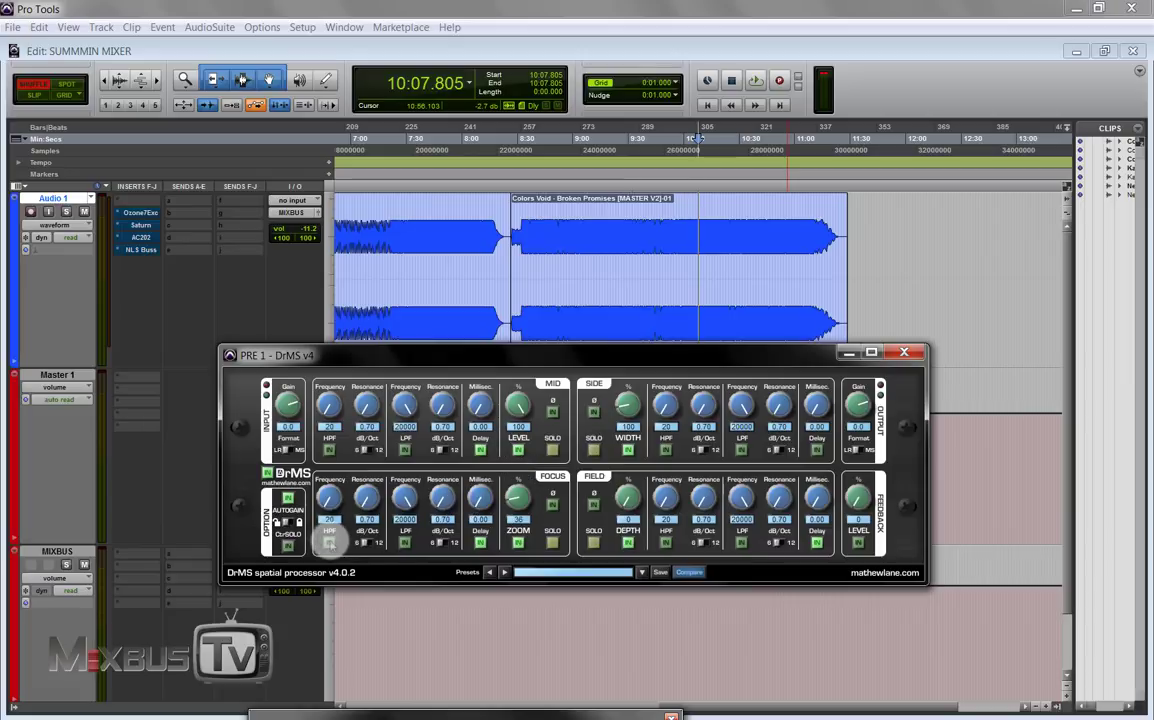
Step: Play the clip with the Focus low-passed at 551 Hz, comparing it soloed and in the mix, and raise the zoom to 94%
left_click(550, 540)
key("space")
left_click_drag(533, 507, 522, 470)
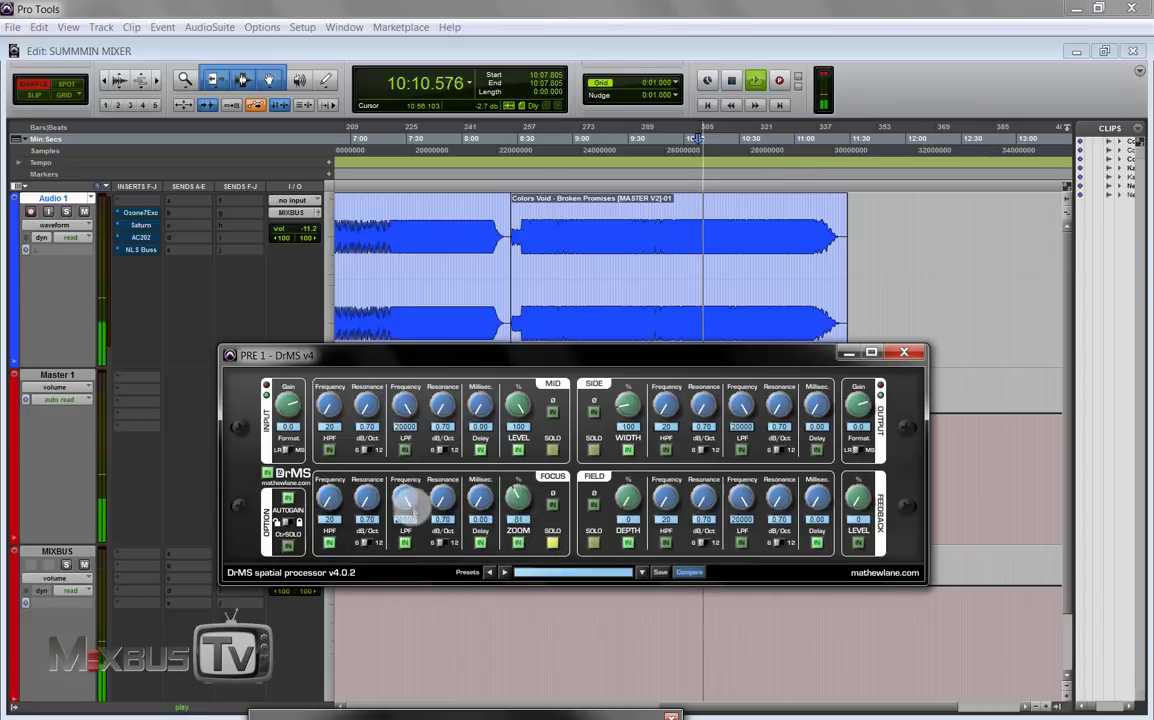
left_click_drag(410, 502, 417, 571)
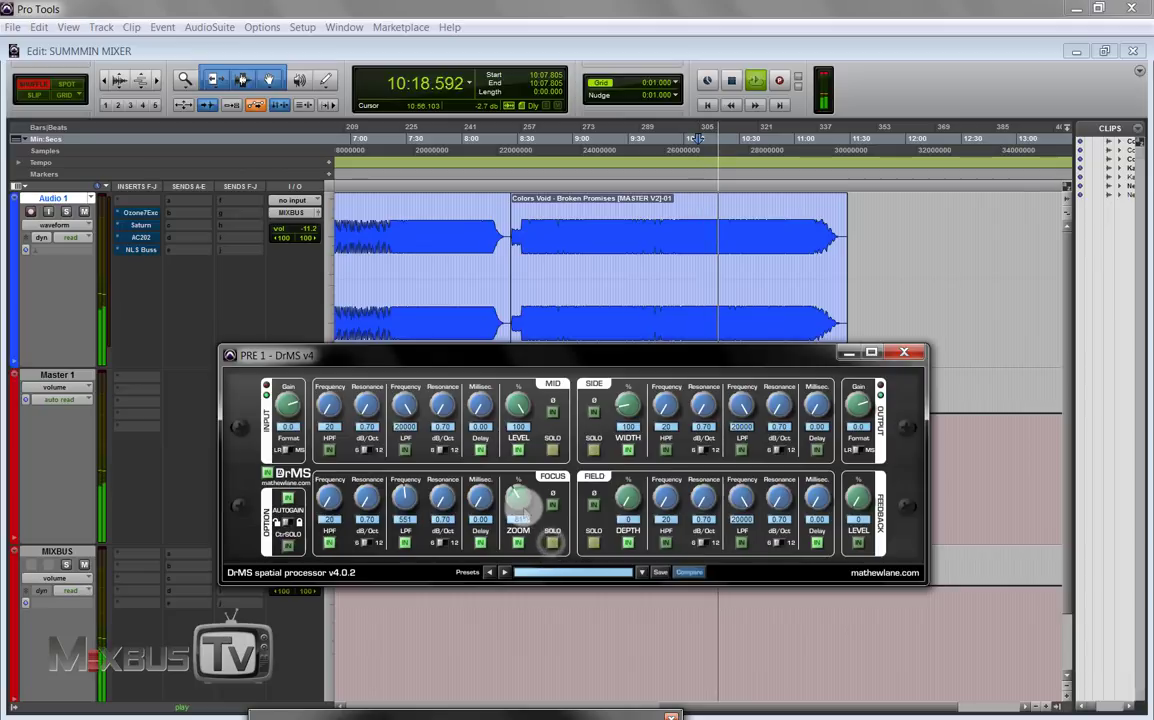
left_click_drag(518, 497, 518, 437)
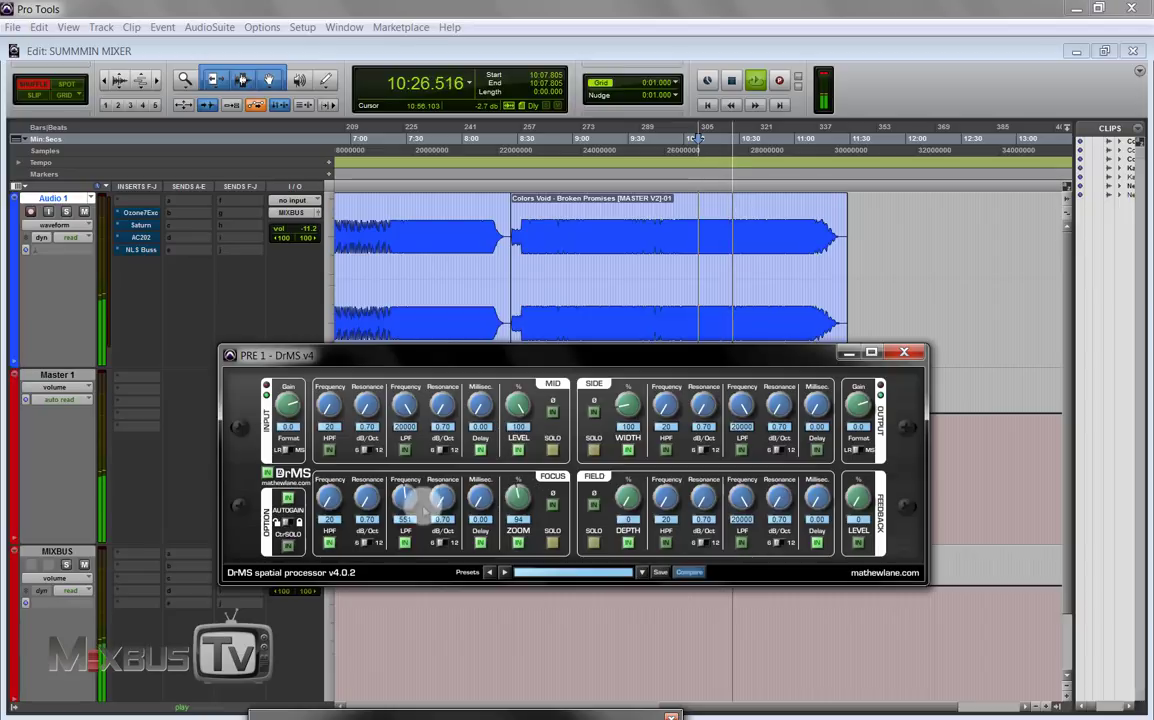
Step: Audition the Focus high-passed at 1607 Hz instead, at 95% zoom, and reset and switch off both Focus filters
left_click_drag(421, 506, 410, 338)
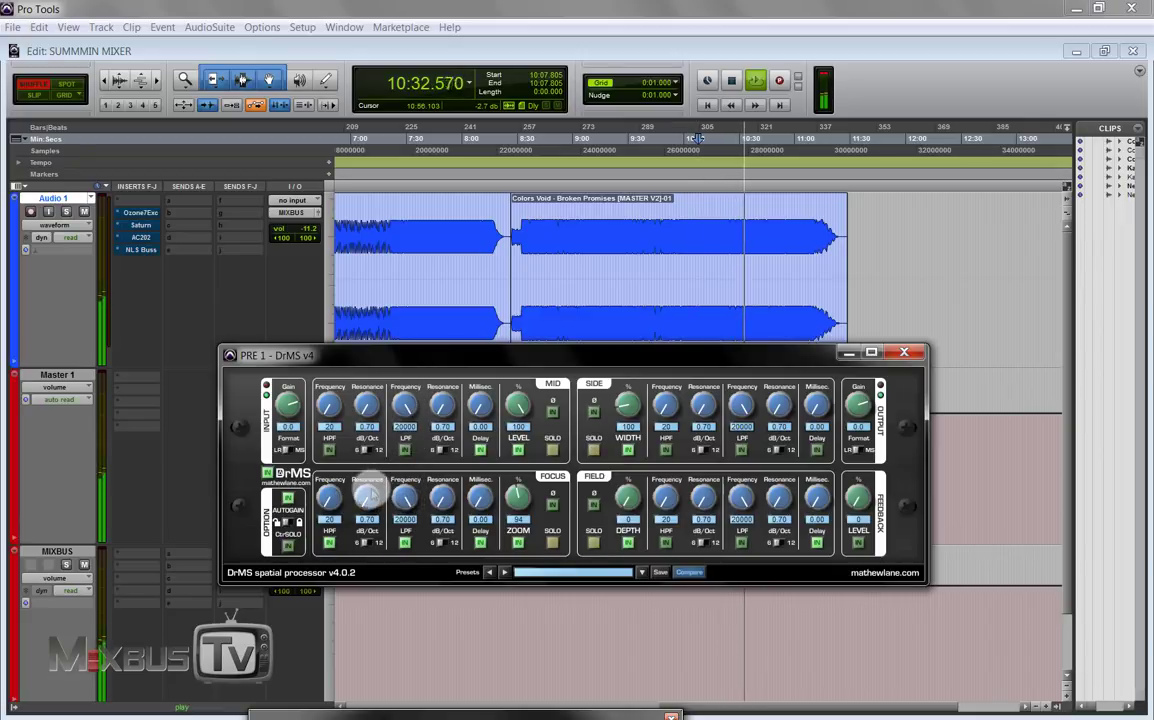
mouse_move(330, 498)
left_mouse_down()
mouse_move(325, 395)
mouse_move(330, 492)
left_mouse_up()
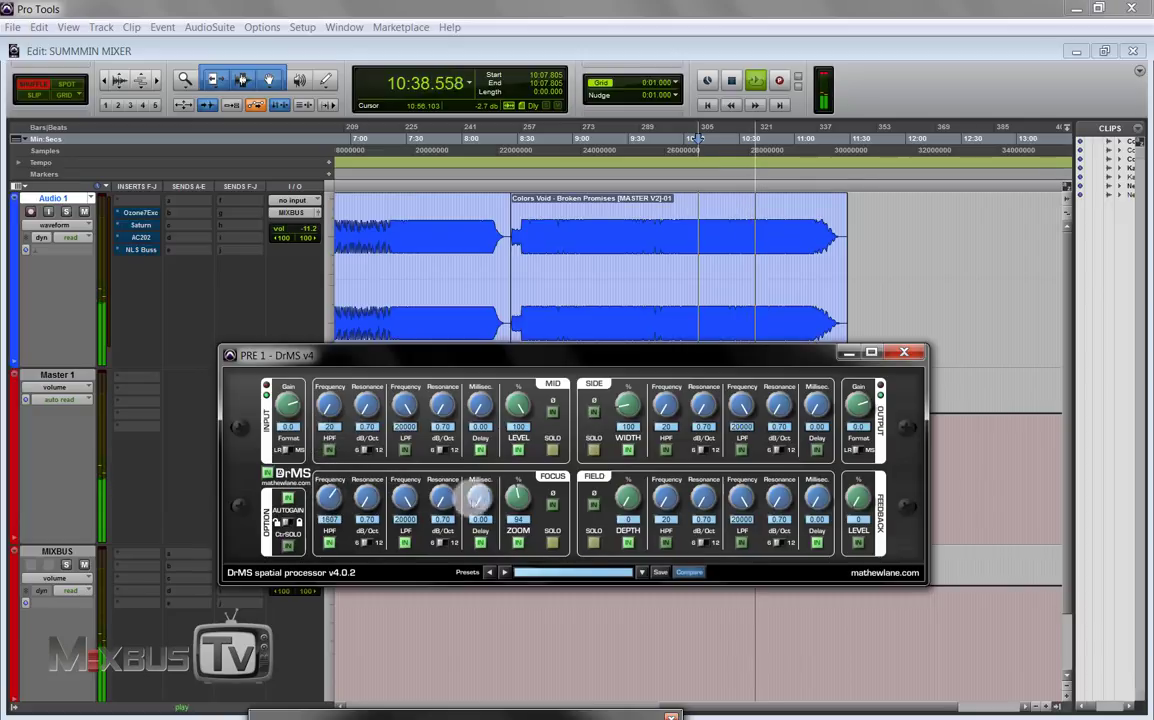
left_click_drag(518, 497, 544, 506)
left_click(552, 504)
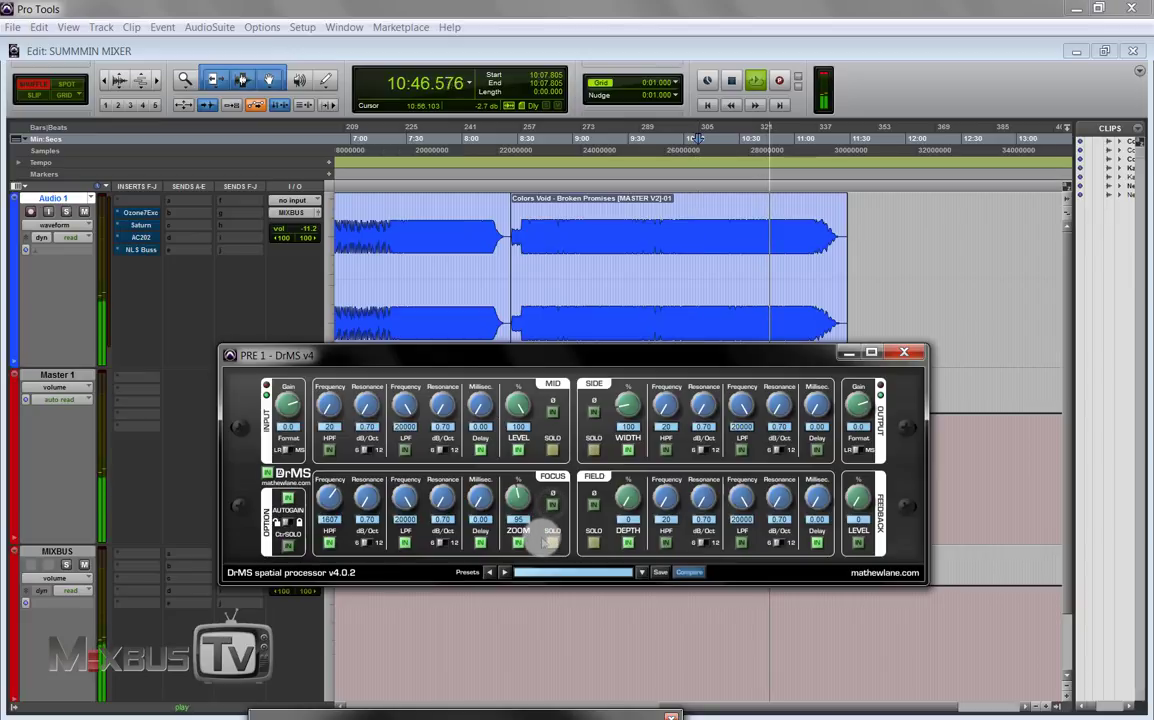
key("space")
left_click_drag(332, 490, 330, 574)
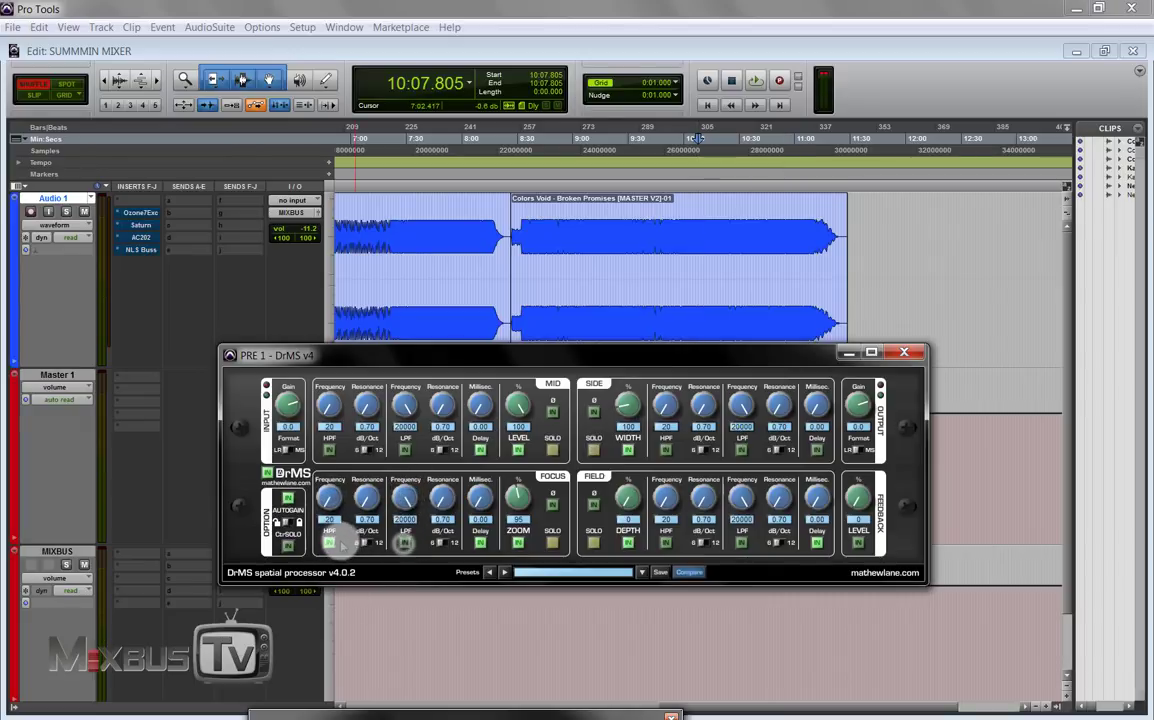
left_click(330, 542)
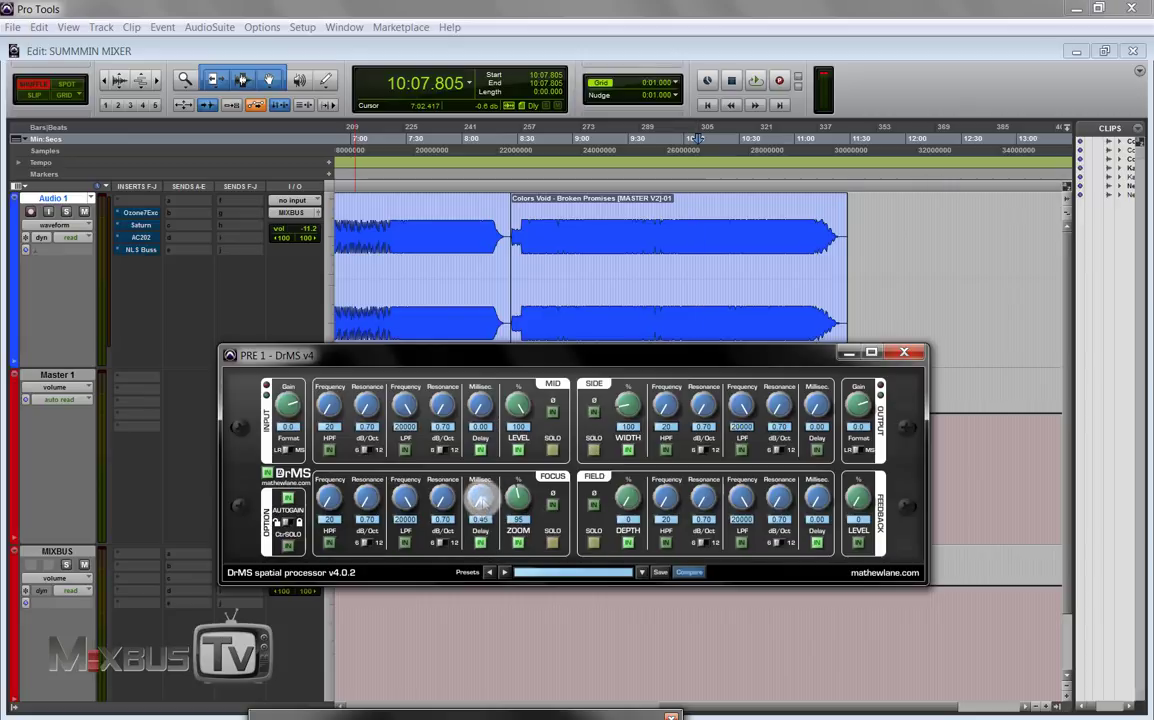
Step: Play the clip while trying Focus delay values, ending at 5.70 ms with the zoom at 44%
left_click_drag(481, 500, 483, 501)
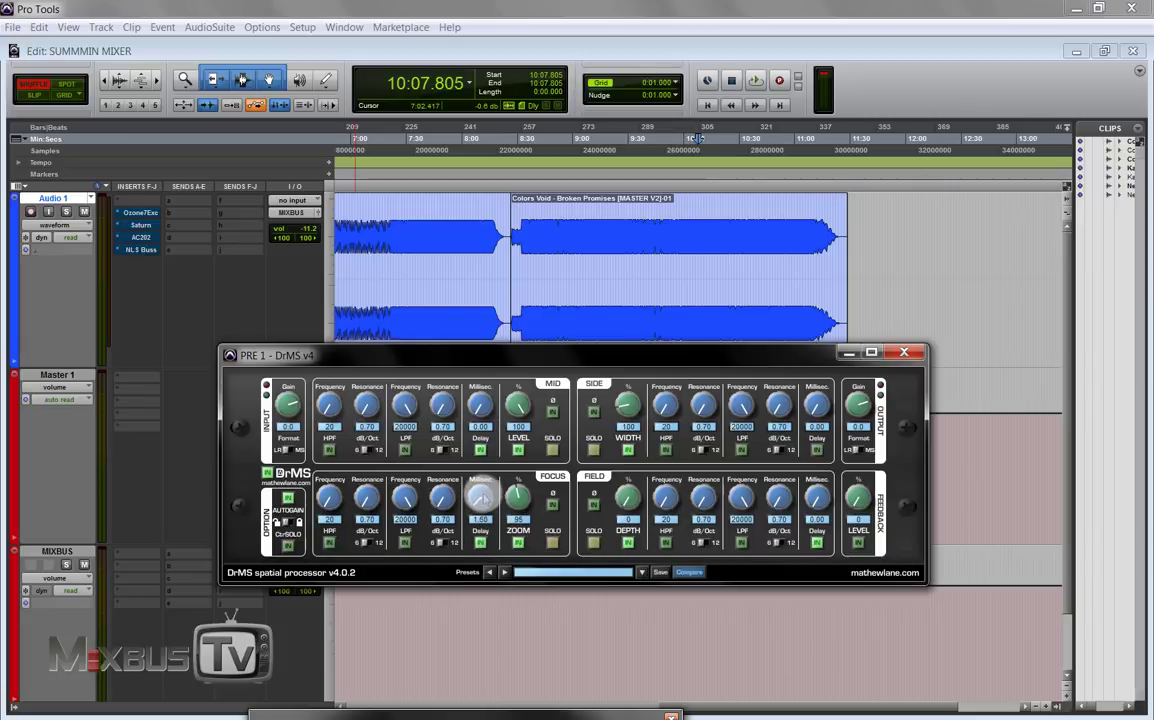
left_click_drag(481, 493, 495, 519)
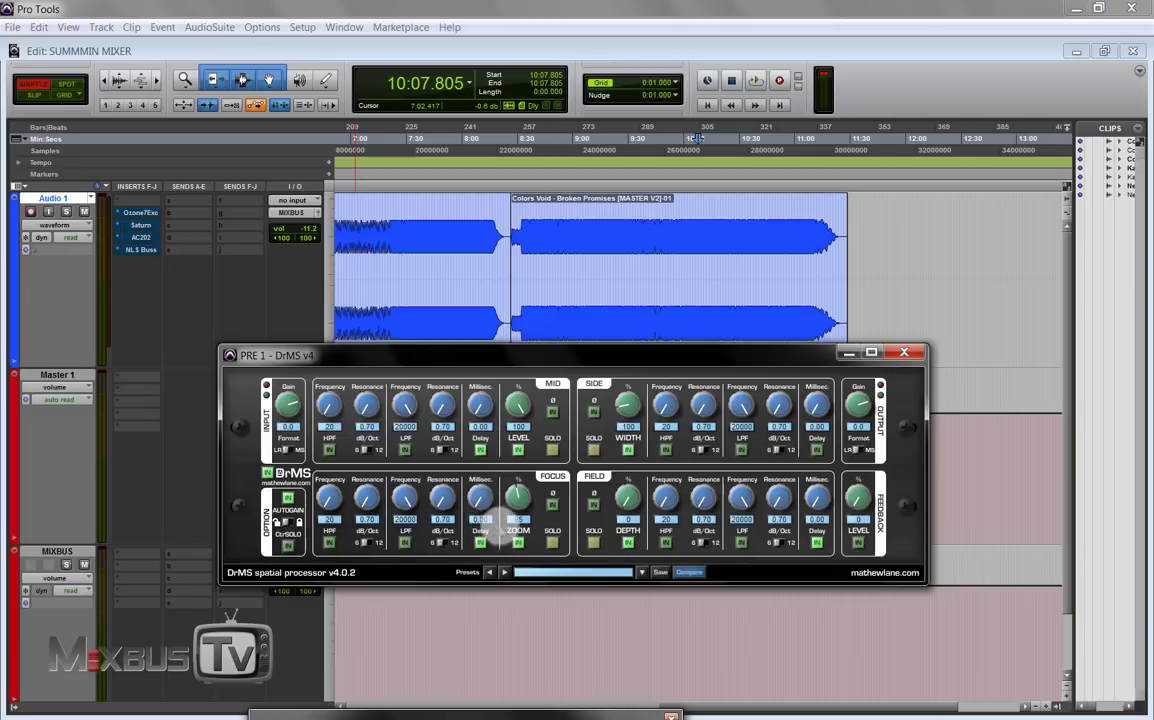
key("space")
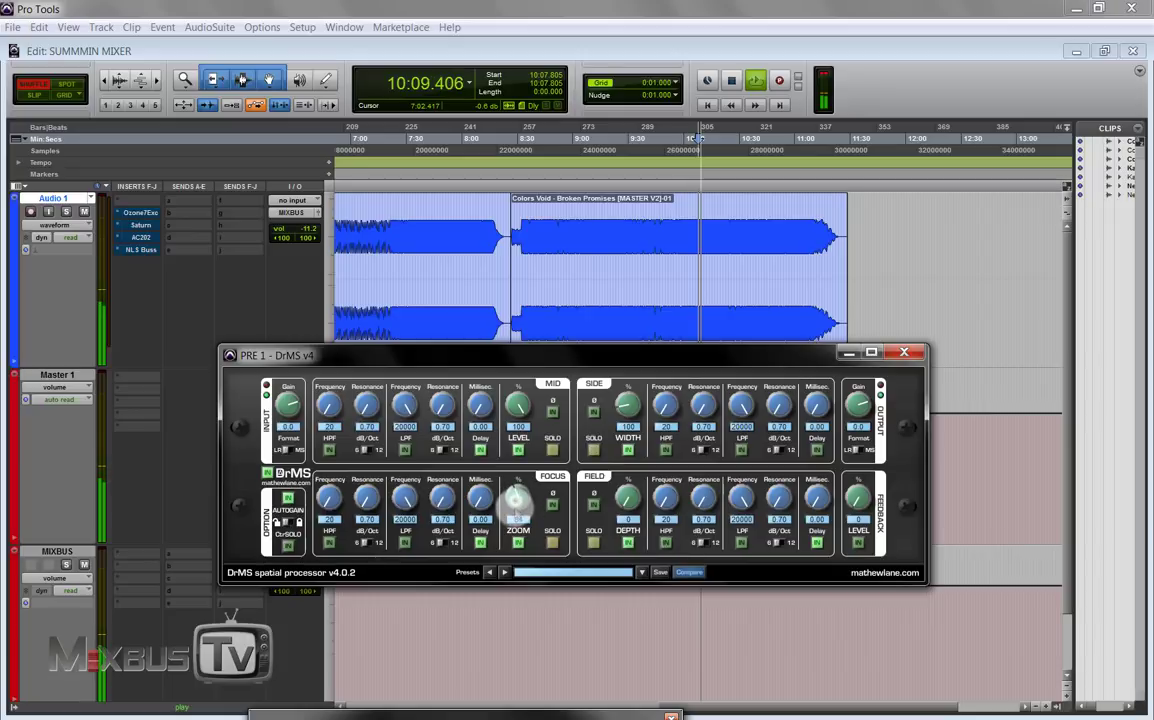
left_click_drag(516, 497, 523, 540)
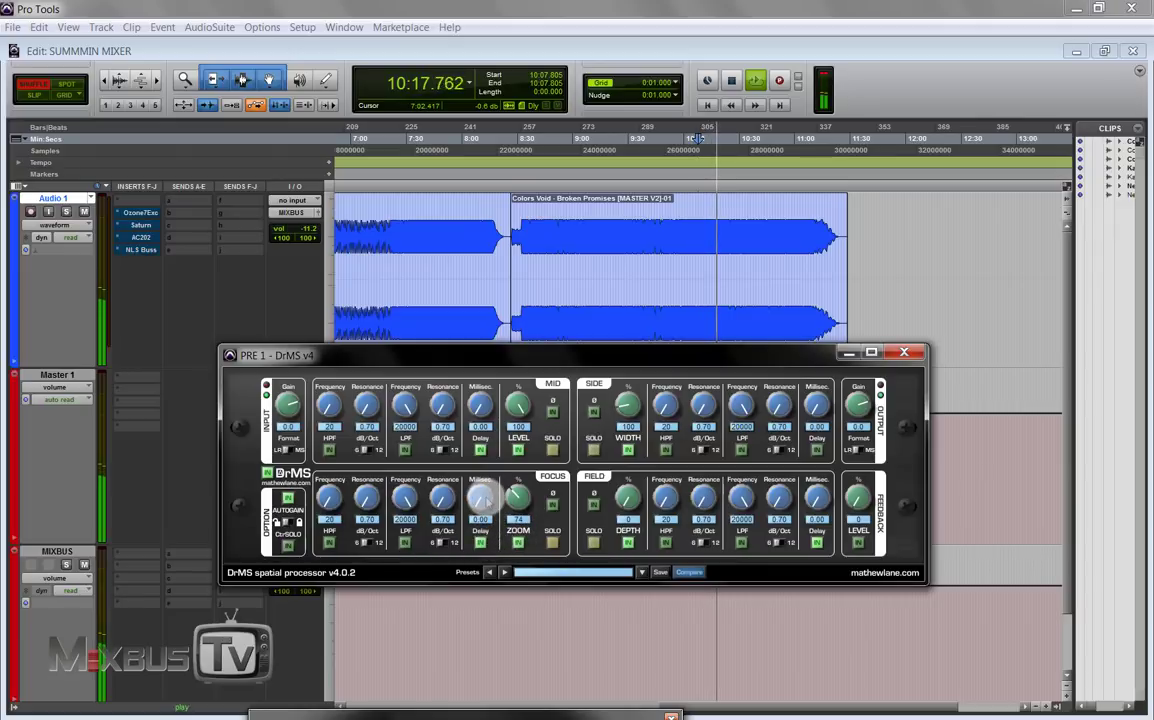
left_click_drag(480, 499, 527, 510)
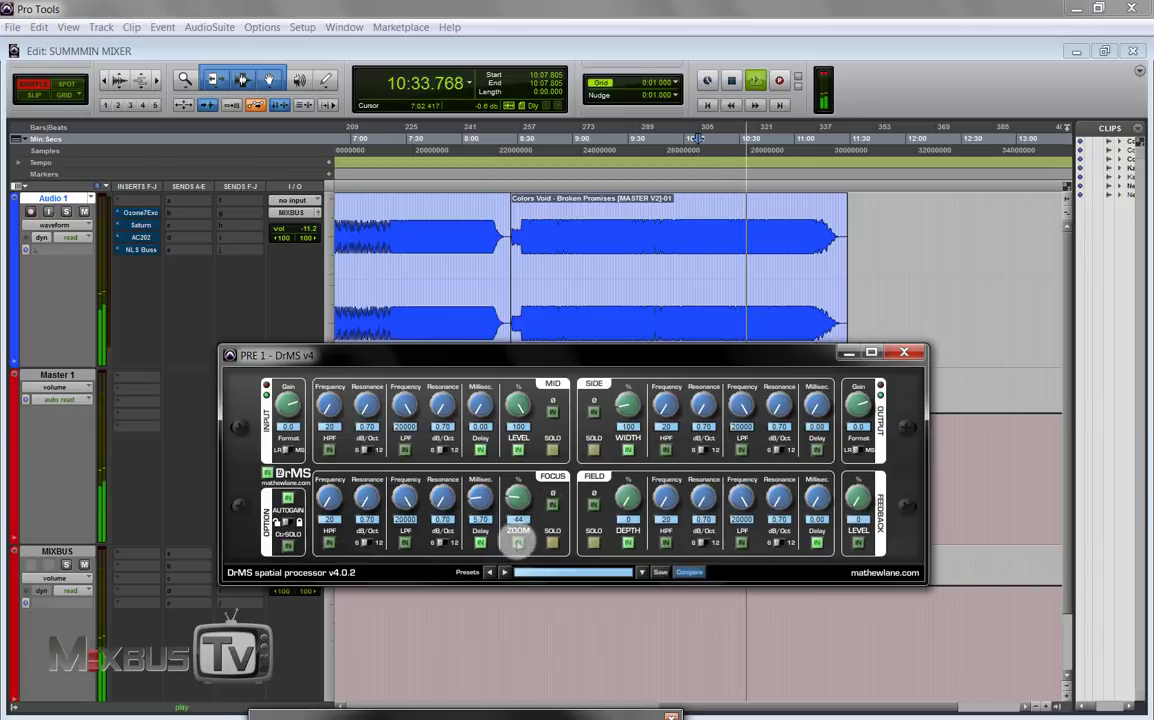
Step: Audition the Focus high-passed at 1500 Hz with 98% zoom and 8.70 ms delay, and return the high-pass to 21 Hz
left_click_drag(345, 503, 312, 390)
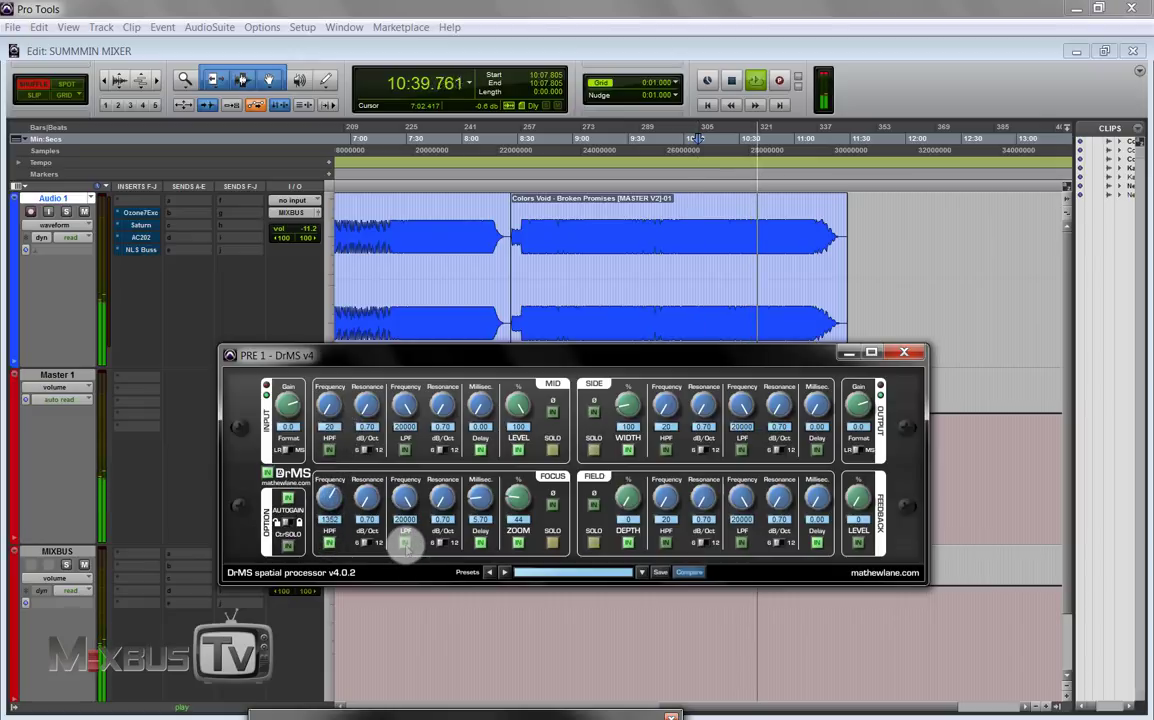
left_click_drag(522, 526, 518, 497)
mouse_move(329, 497)
left_mouse_down()
mouse_move(330, 520)
mouse_move(335, 505)
left_mouse_up()
left_click_drag(480, 497, 550, 515)
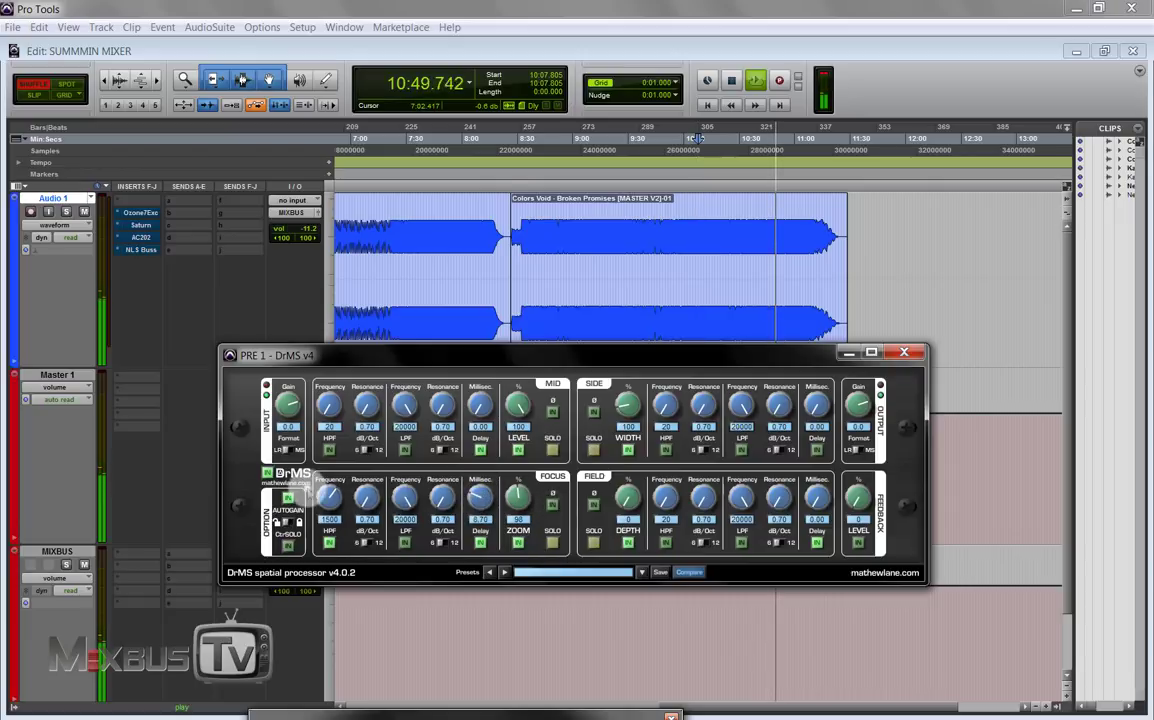
left_click_drag(329, 497, 348, 598)
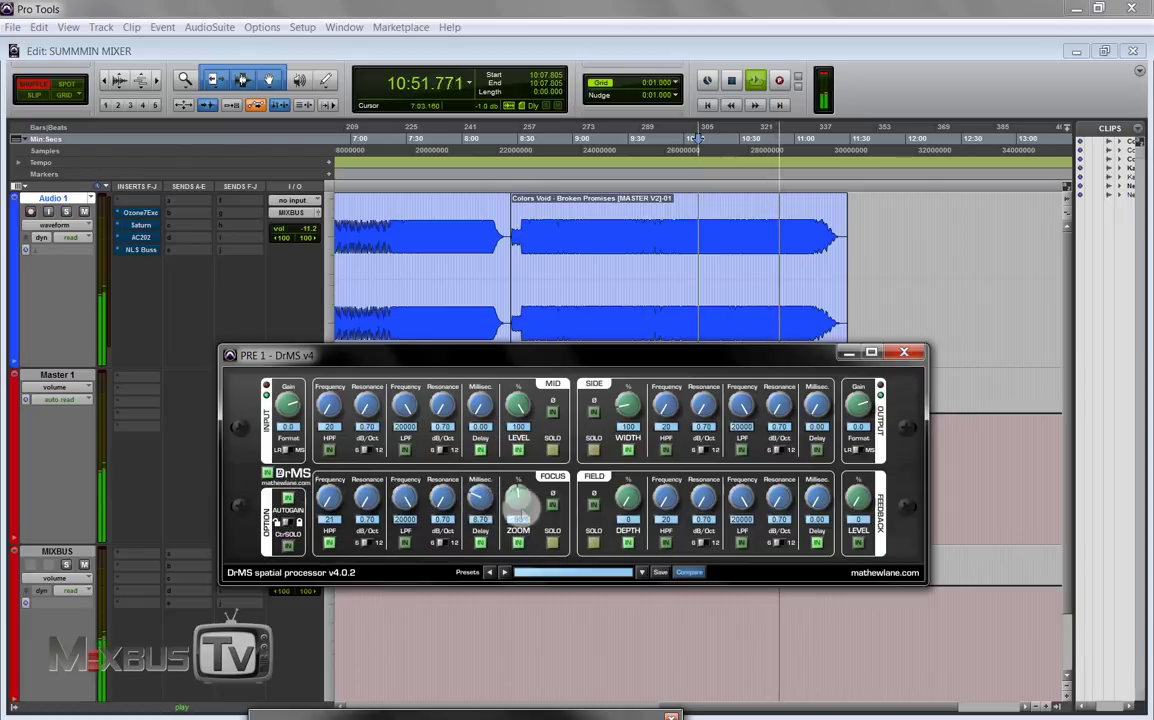
key("space")
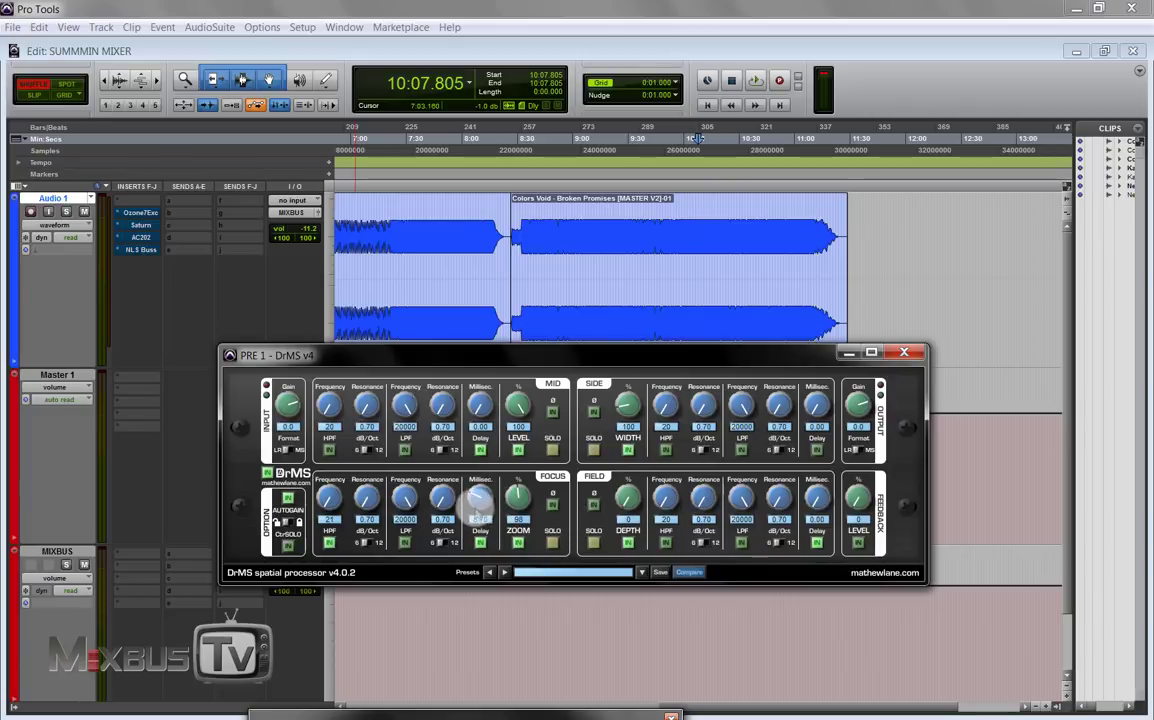
Step: Reset the Focus zoom to 0% and the Focus delay to 0.00 ms
left_click_drag(479, 495, 482, 494)
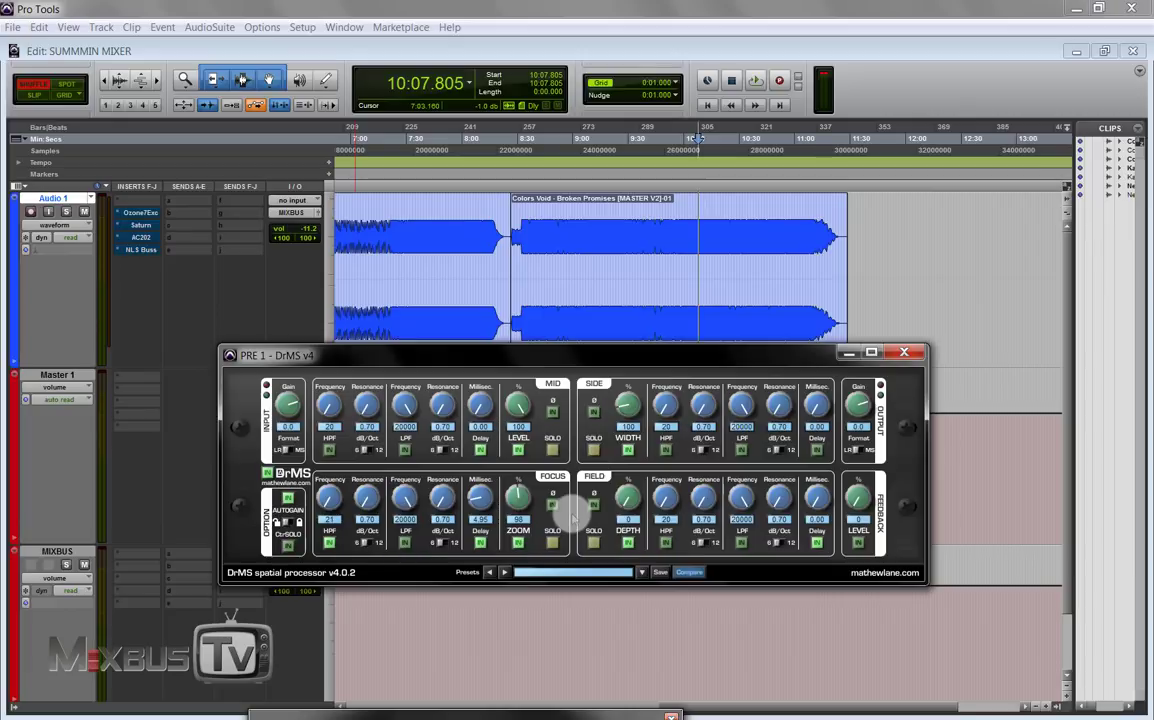
left_click_drag(528, 490, 515, 536)
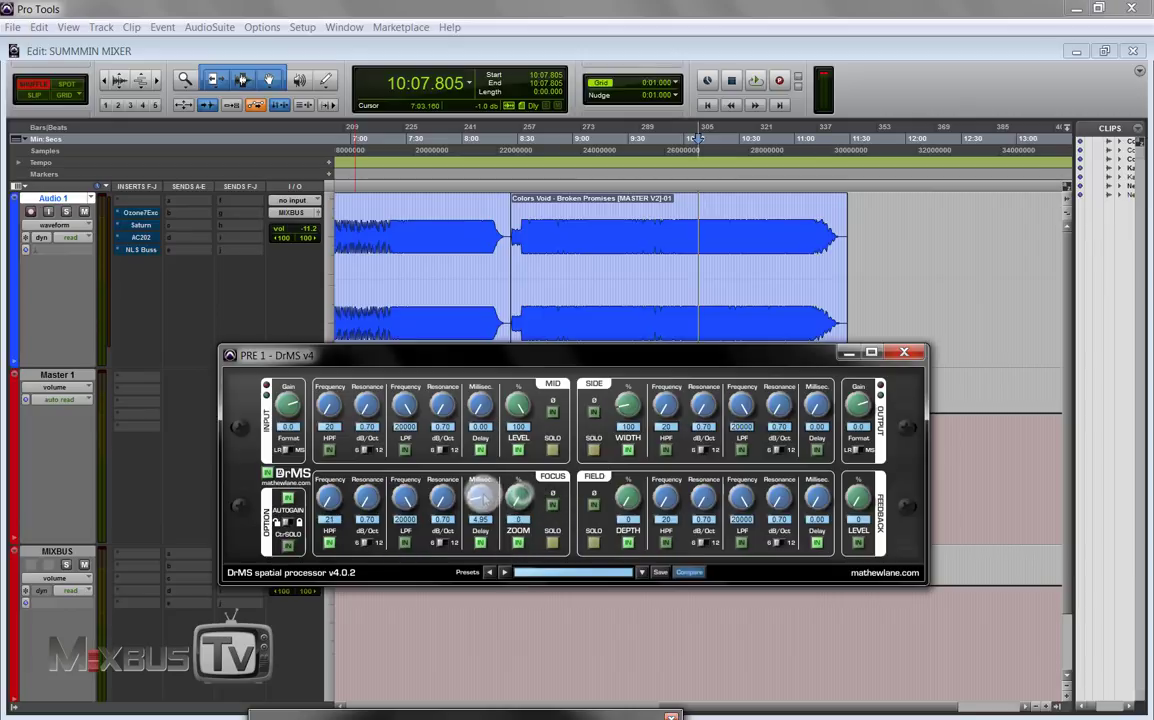
left_click_drag(481, 492, 483, 530)
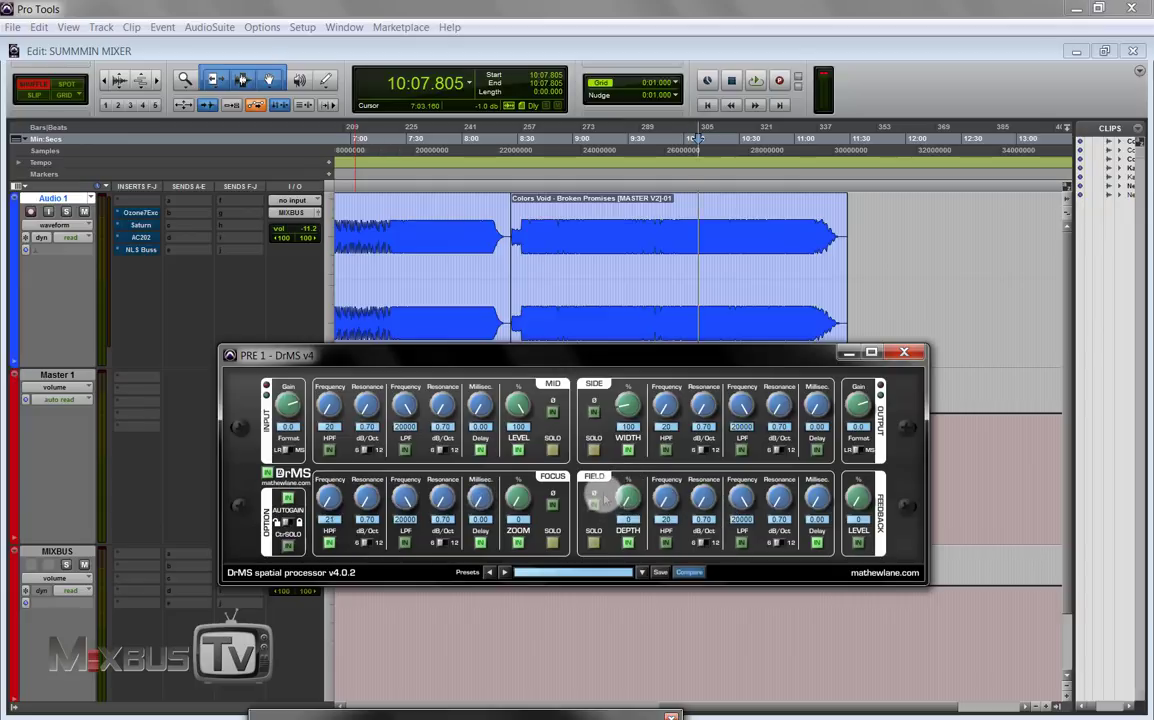
Step: Play the clip with the Field depth at 117% and its delay at 8.10 ms, comparing the depth switched off and on
key("space")
mouse_move(625, 498)
left_mouse_down()
mouse_move(618, 515)
mouse_move(628, 476)
left_mouse_up()
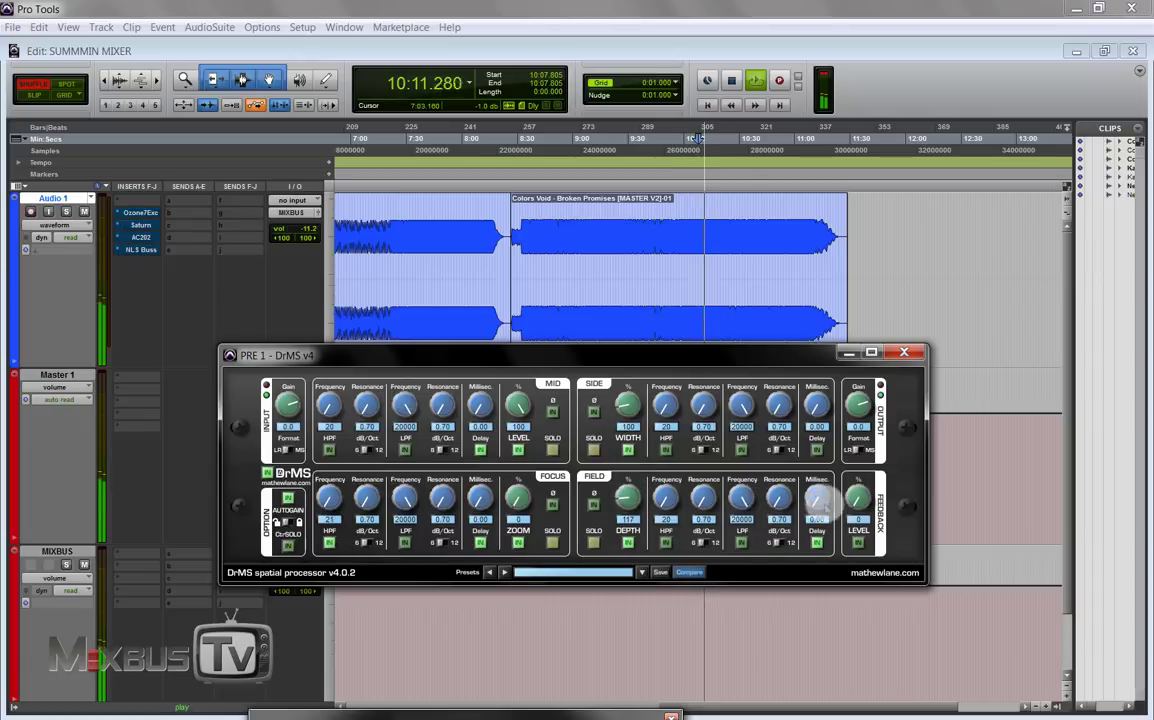
left_click_drag(819, 498, 790, 490)
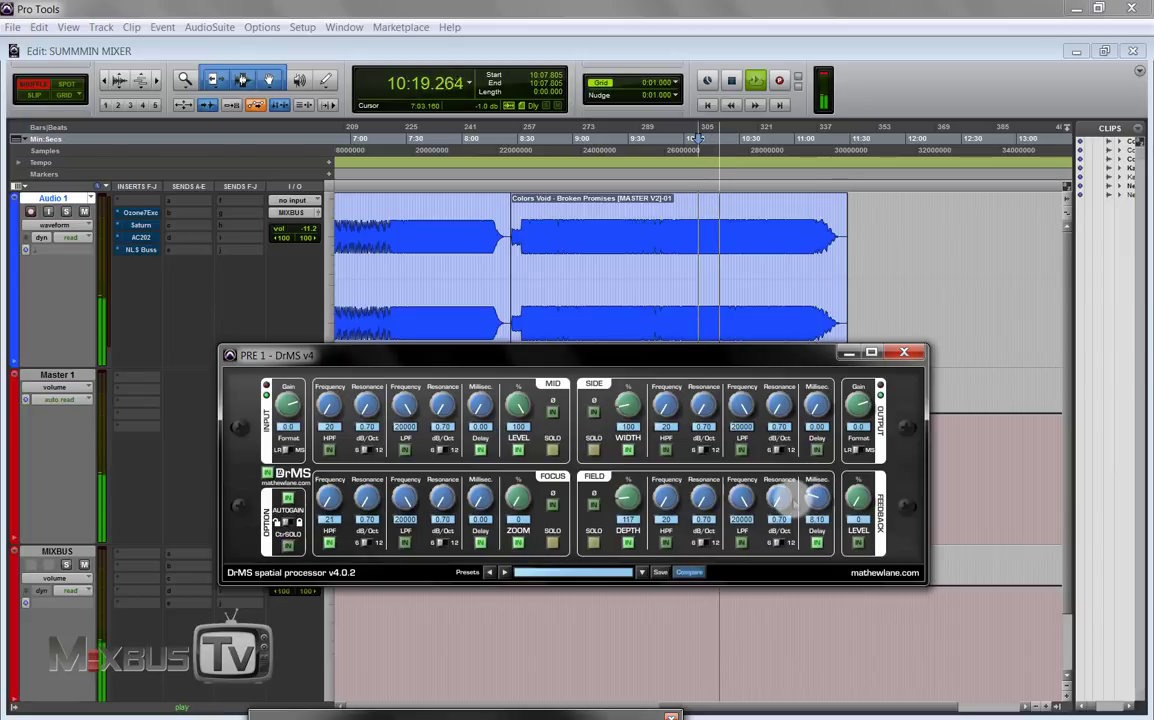
left_click(627, 542)
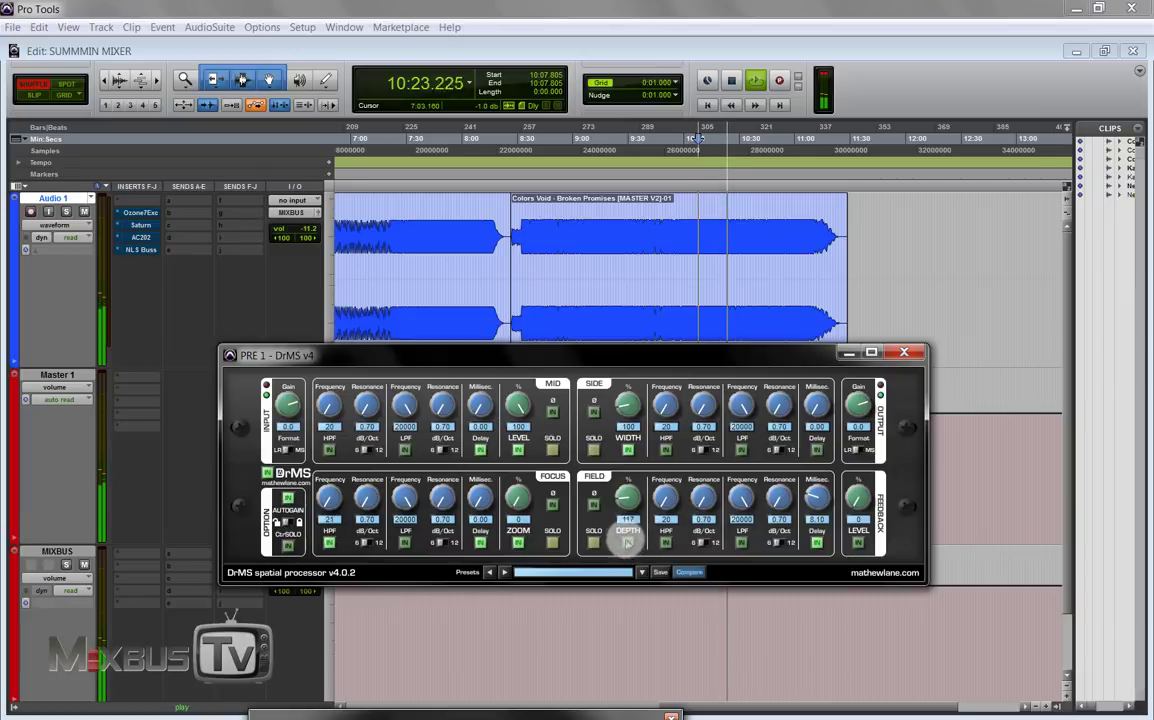
key("space")
key("space")
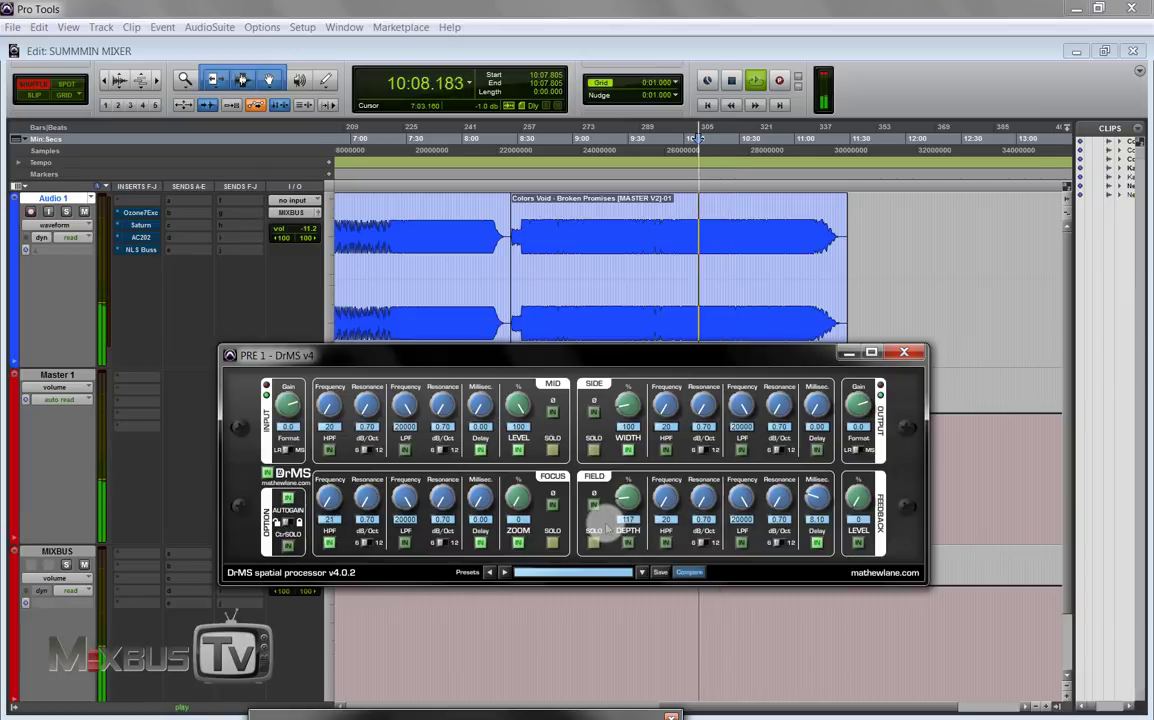
left_click(628, 542)
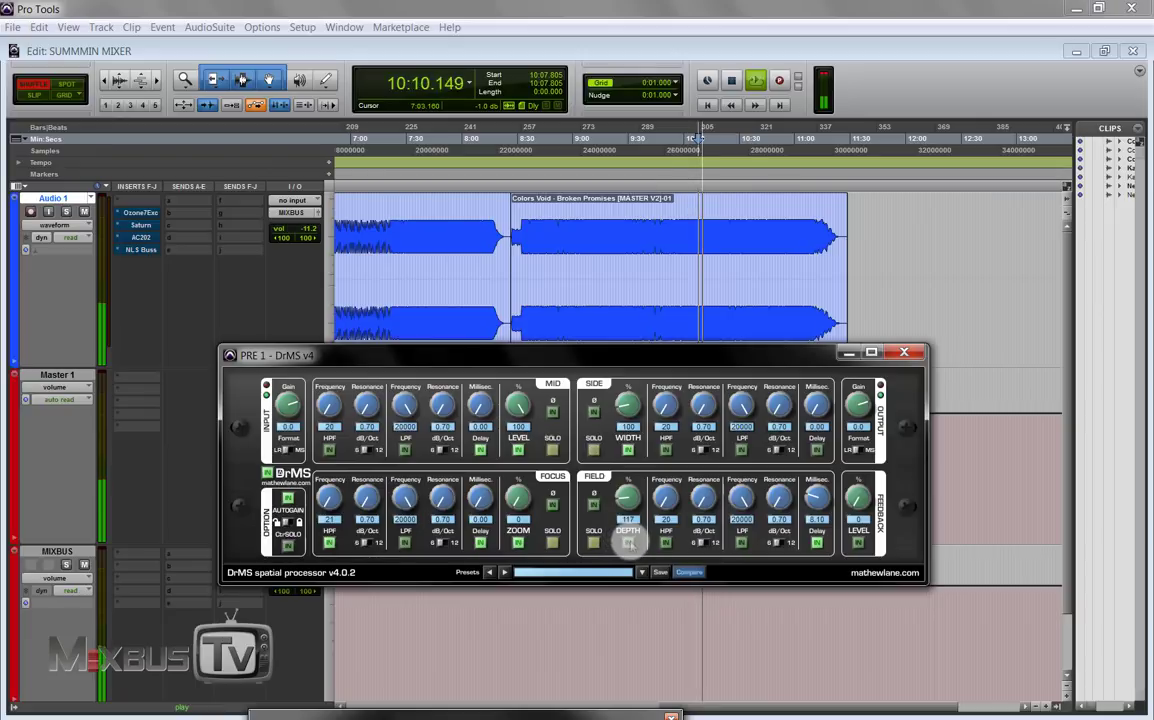
left_click(628, 542)
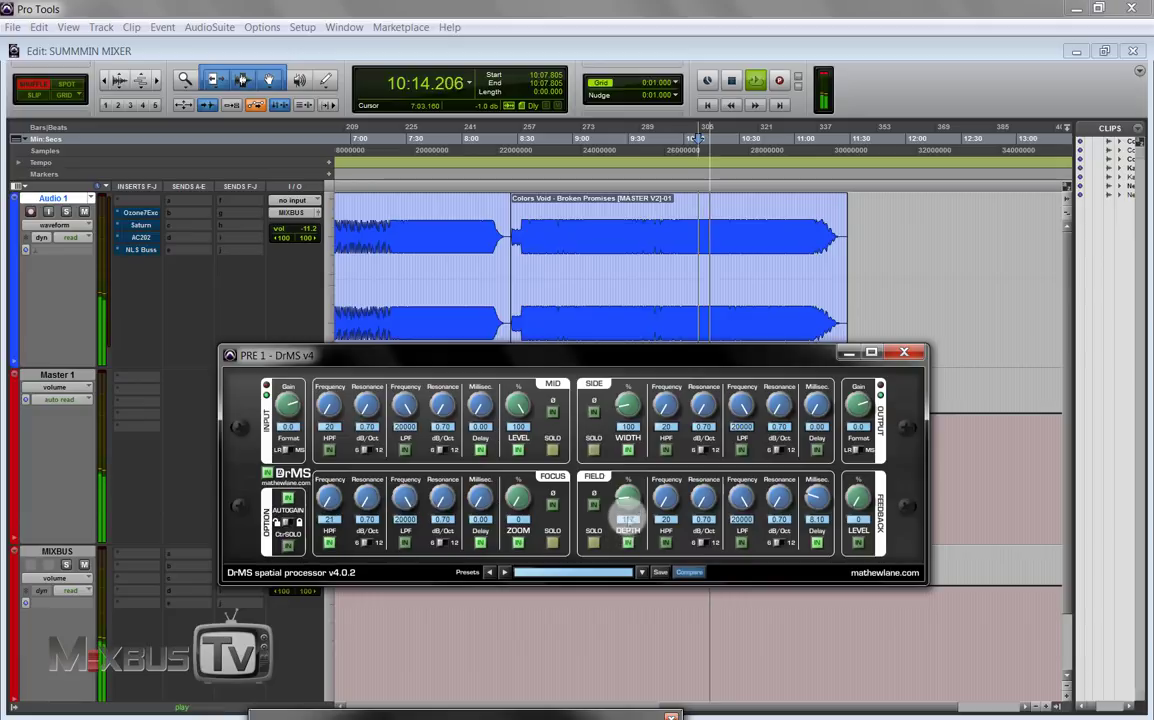
Step: Set the Focus zoom to 28% and the Field depth to 126%, and compare the sound with the depth off and on
left_click_drag(630, 498, 628, 496)
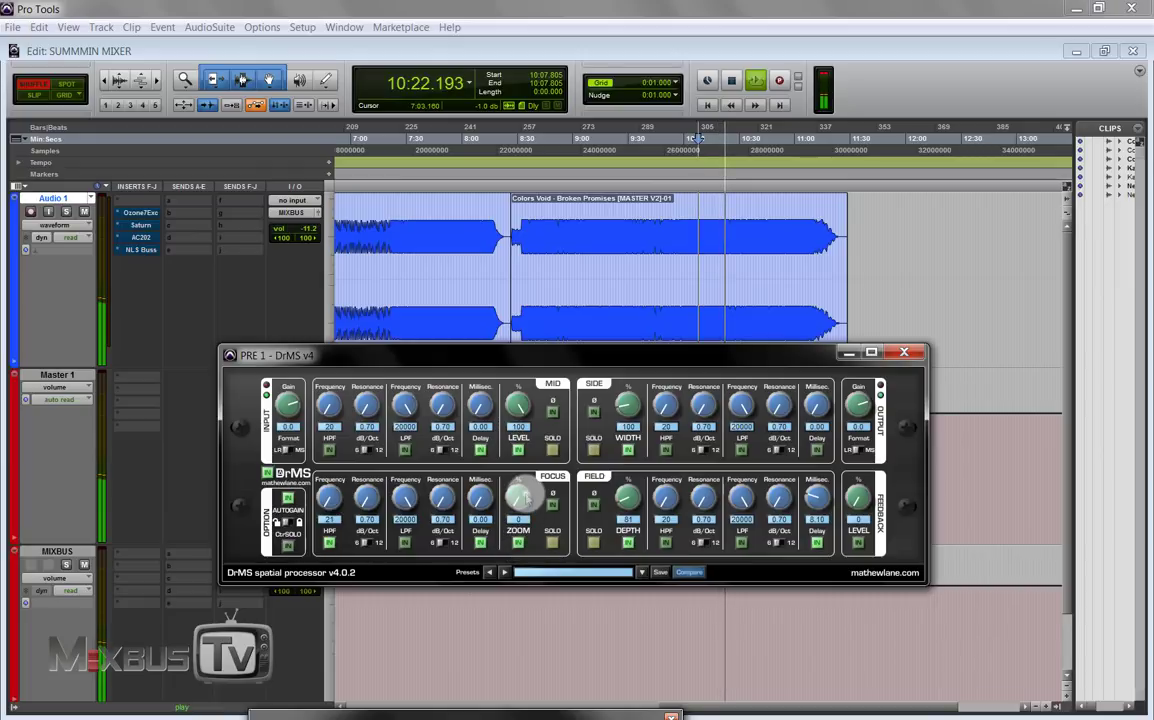
left_click_drag(521, 494, 523, 480)
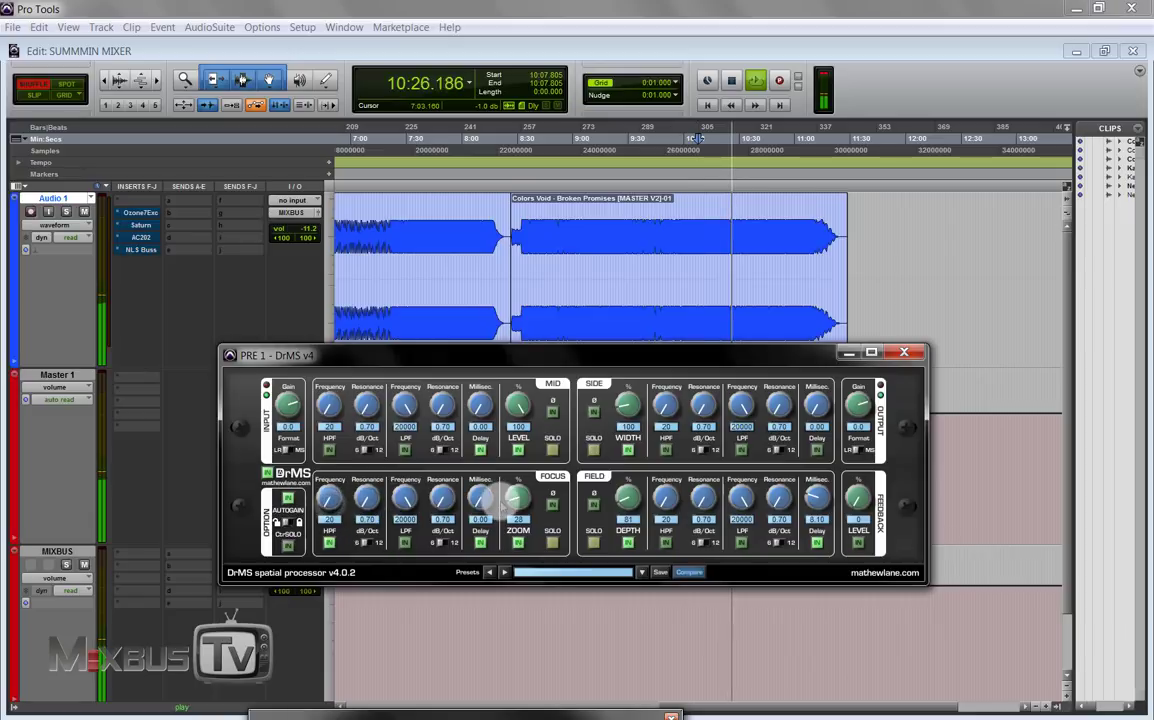
left_click_drag(623, 497, 597, 515)
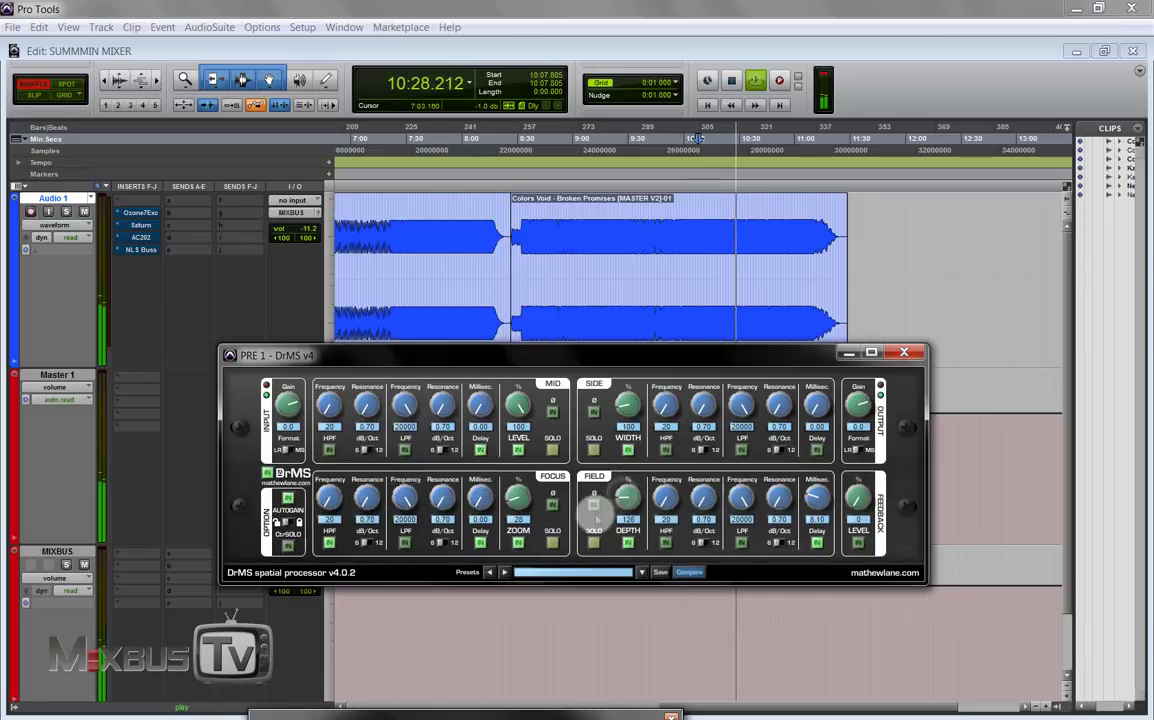
left_click(627, 542)
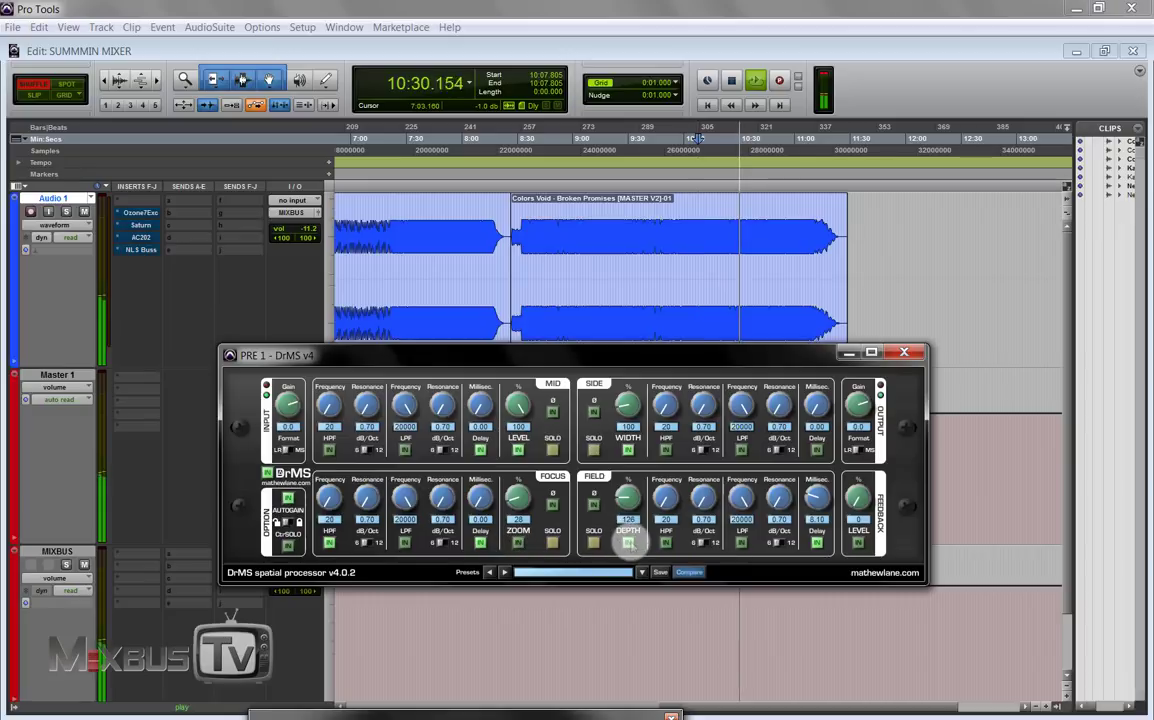
left_click(627, 542)
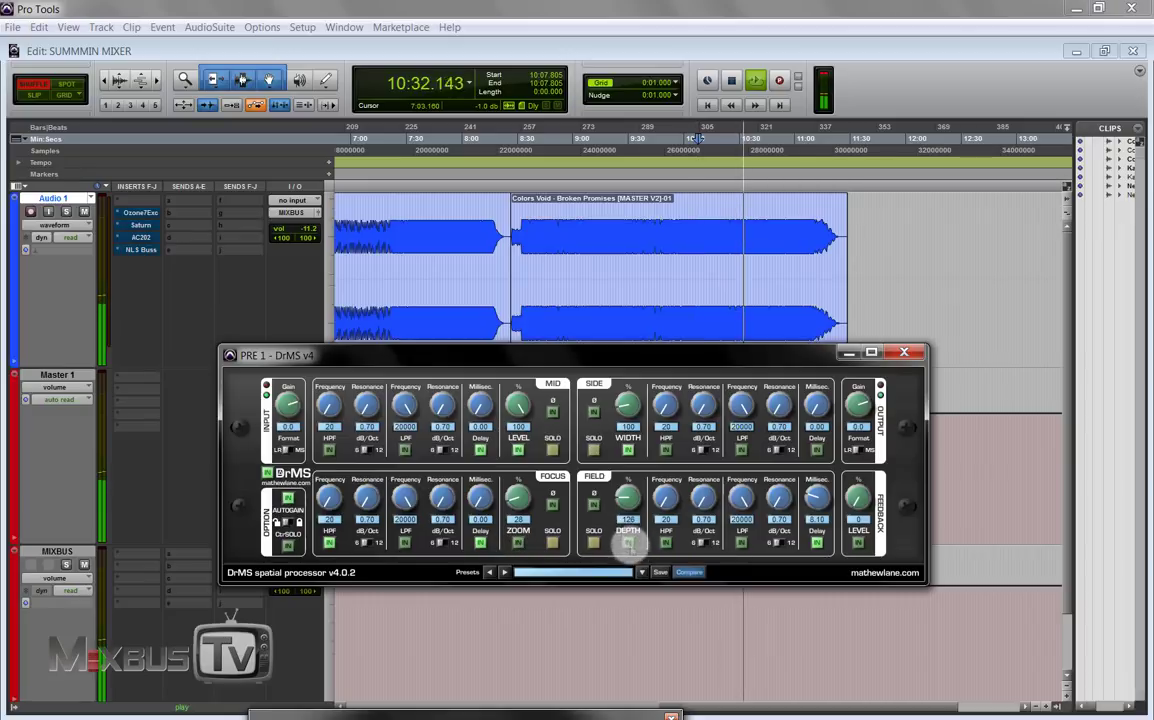
Step: Set the Side width to 142%, the Field depth to 78% and the Field delay to 10.6 ms, and compare the processing off and on
left_click_drag(627, 404, 619, 404)
left_click_drag(618, 502, 618, 515)
left_click_drag(795, 513, 819, 497)
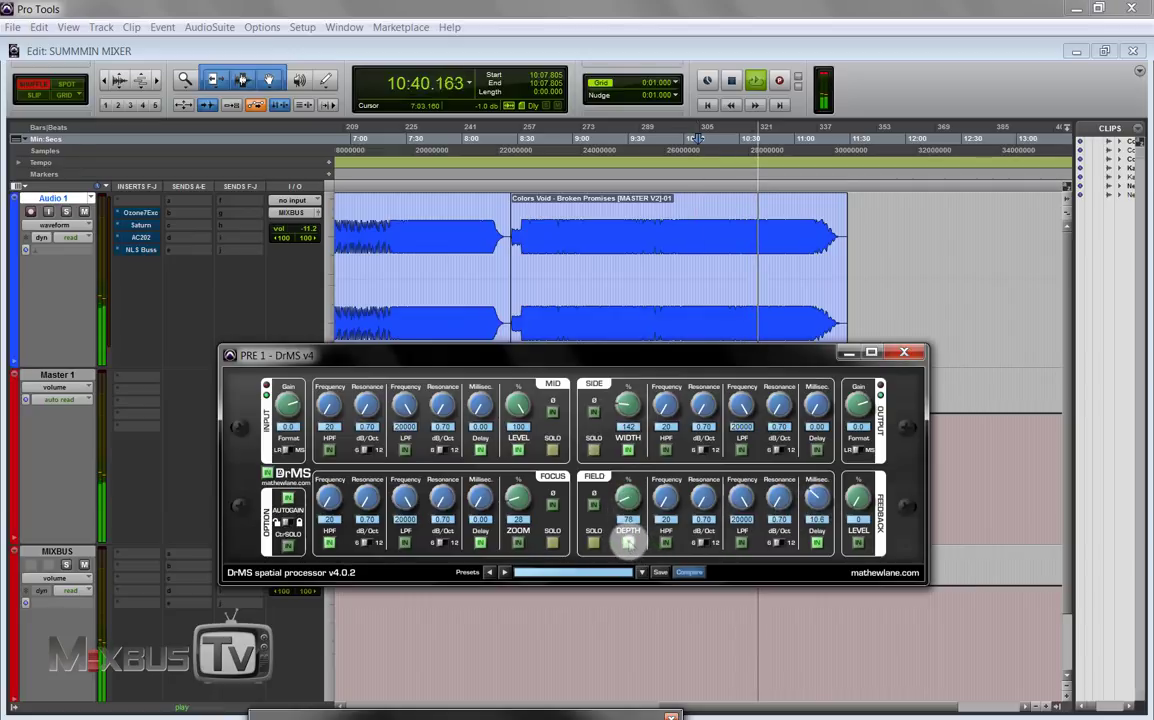
left_click(628, 450)
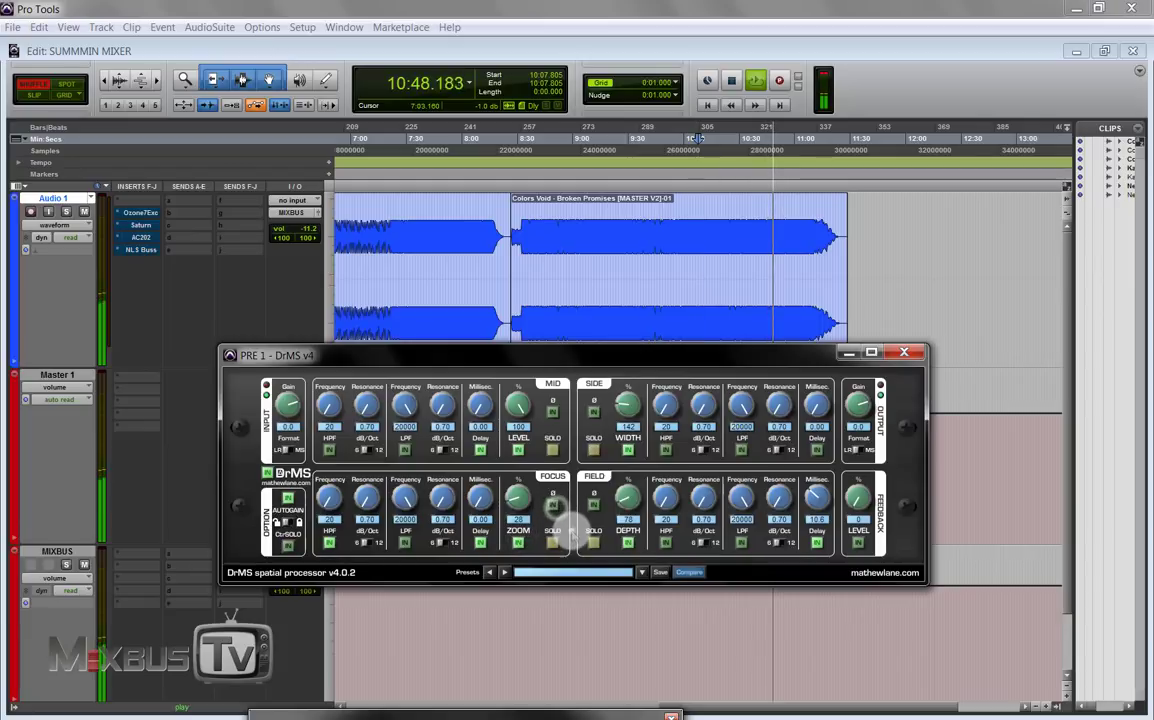
Step: Stop playback and close the DrMS plug-in window
key("space")
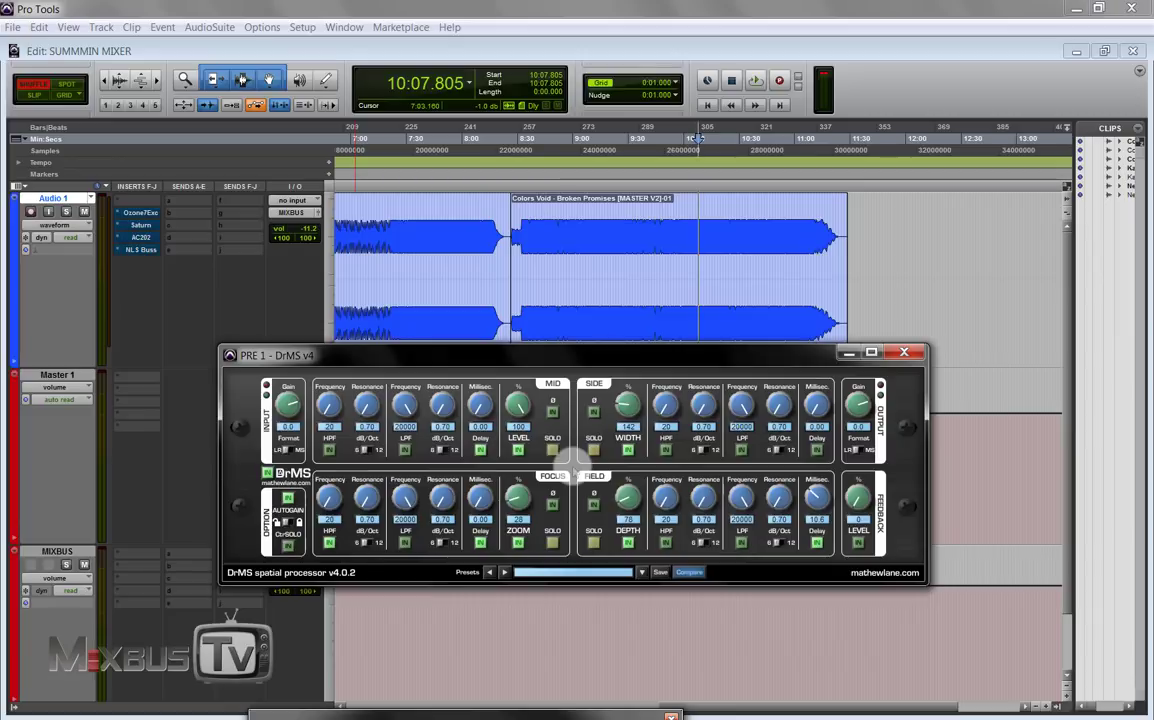
left_click(697, 137)
key("ctrl+alt+super+w")
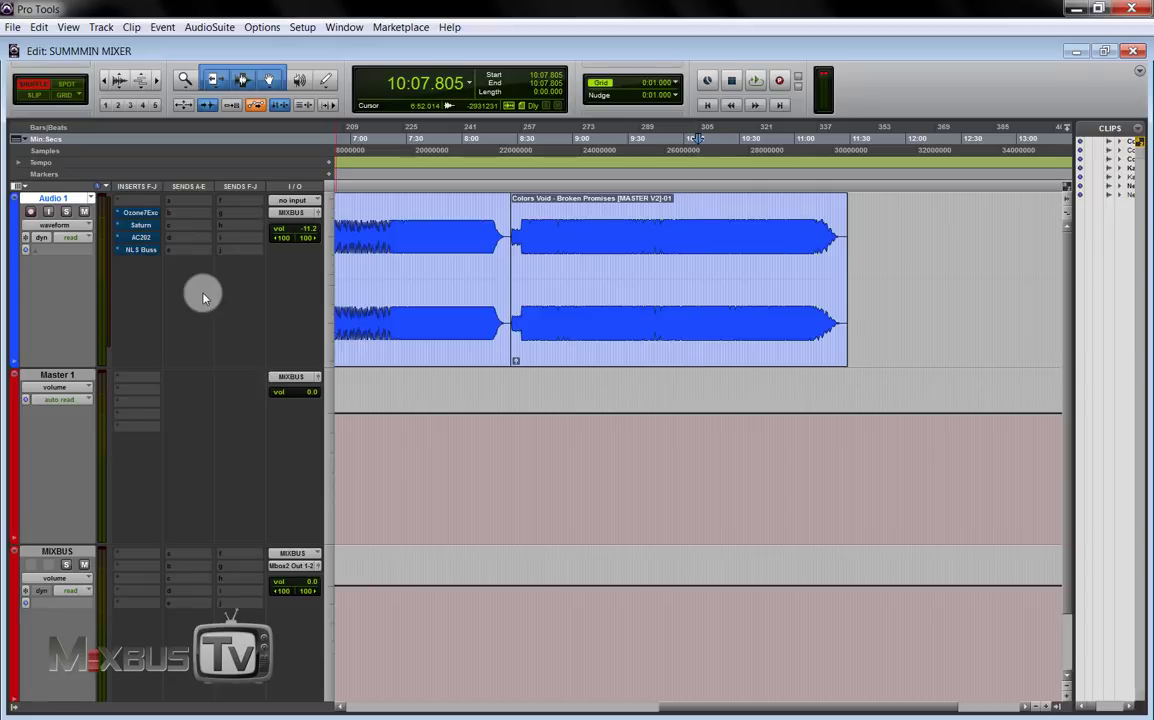
left_click(203, 297)
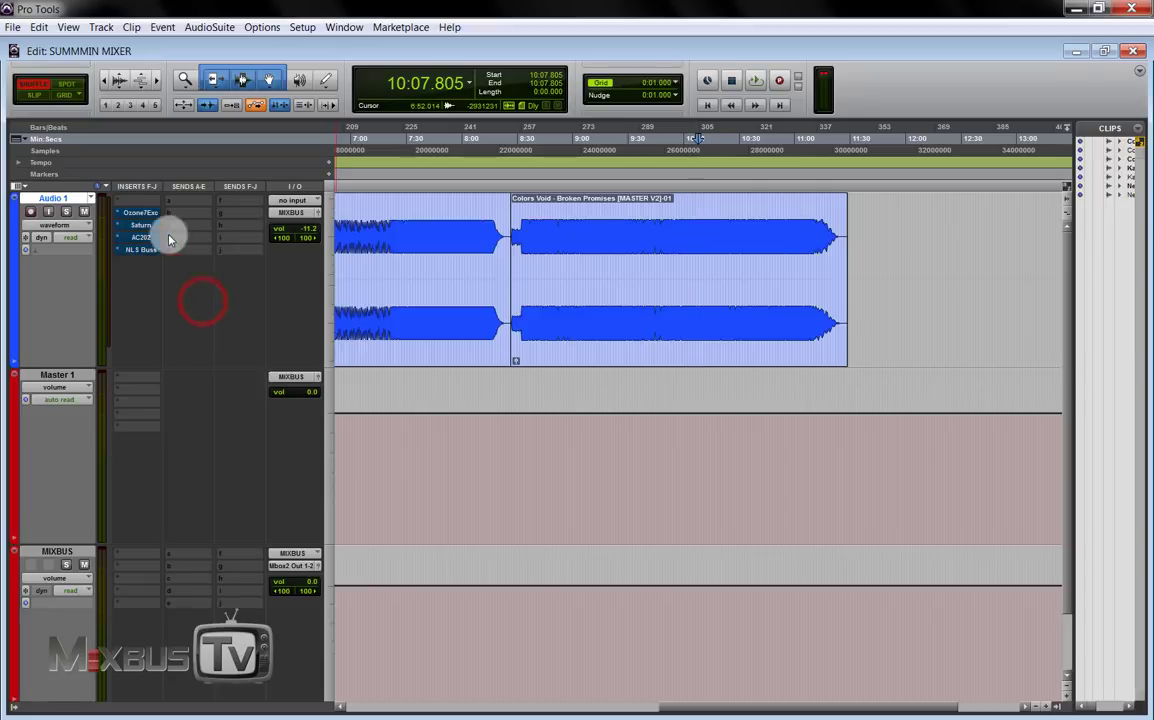
left_click(206, 270)
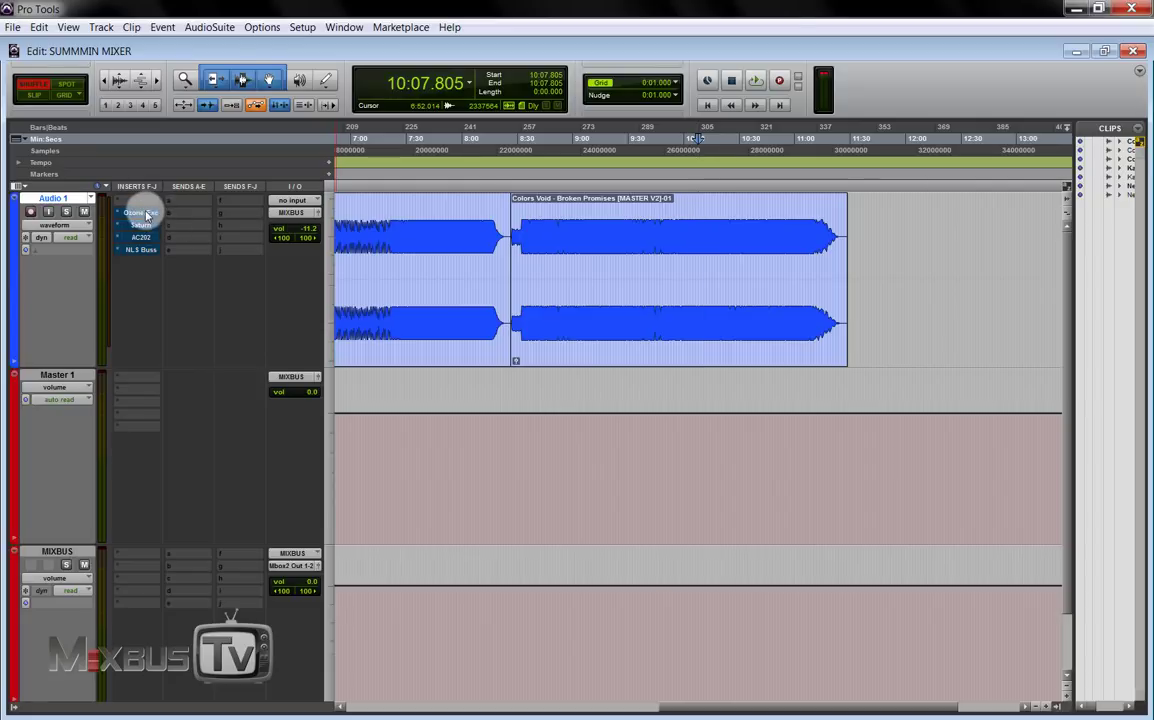
left_click(319, 258)
left_click(284, 292)
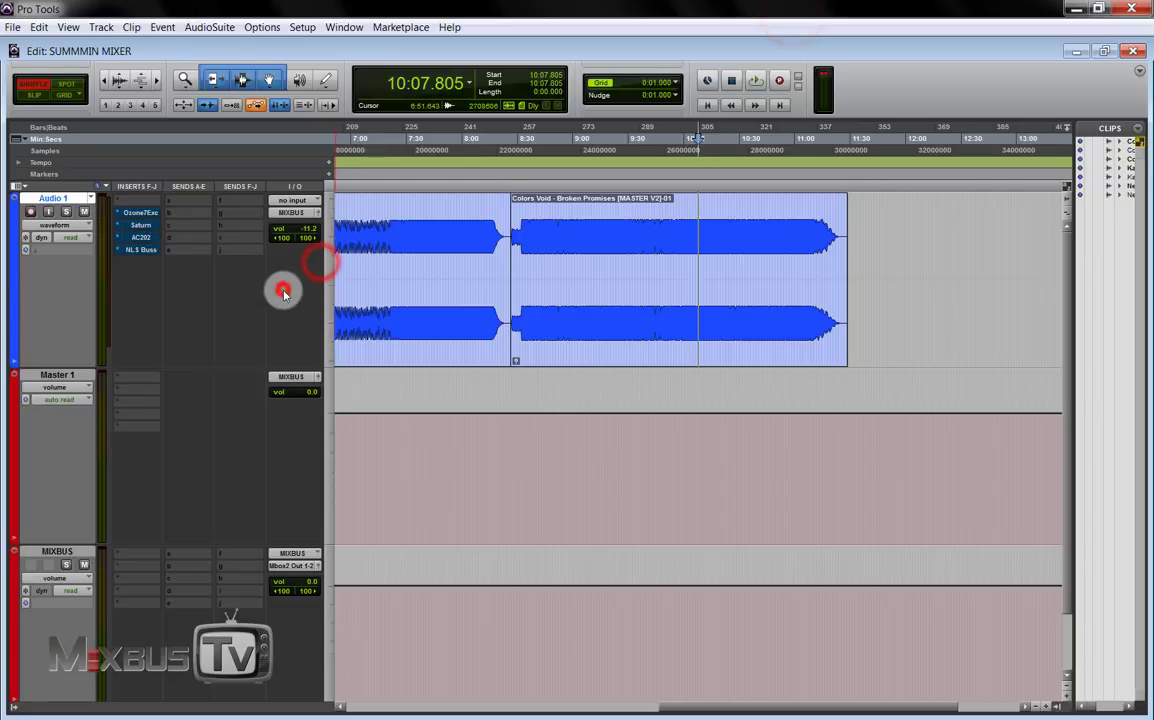
Step: Open the Ozone 7 Exciter insert on the Audio 1 track, move its window clear of the track's inserts and take it out of bypass
left_click(146, 216)
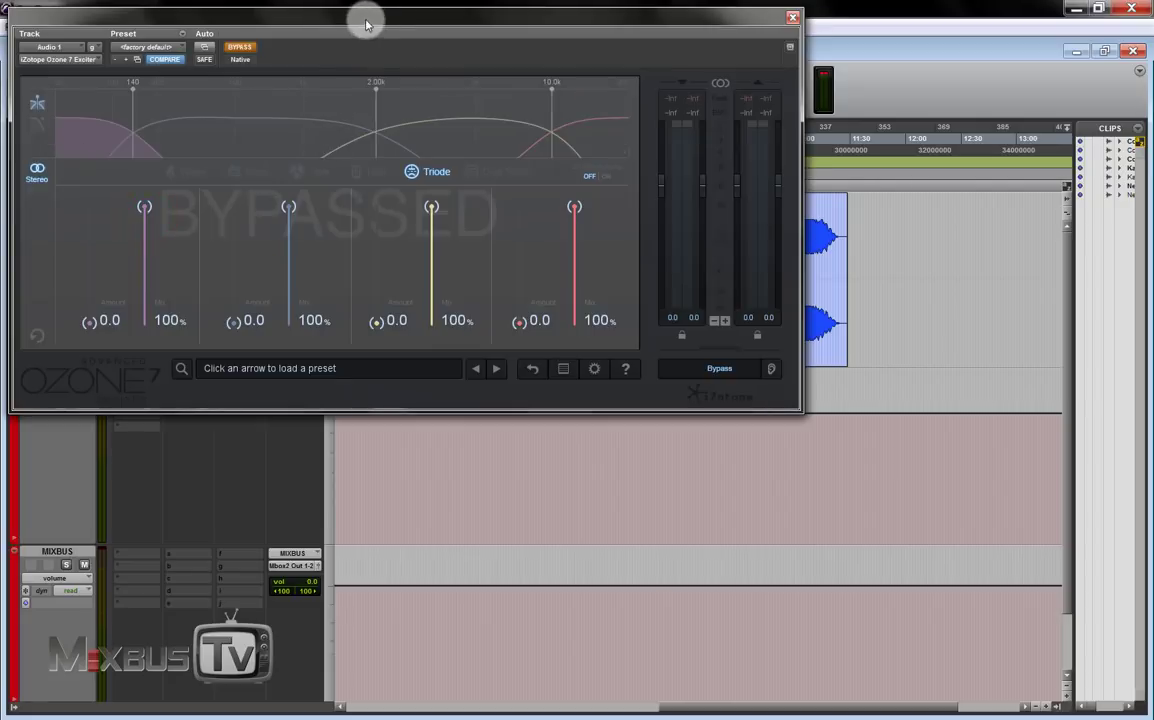
left_click_drag(363, 21, 578, 135)
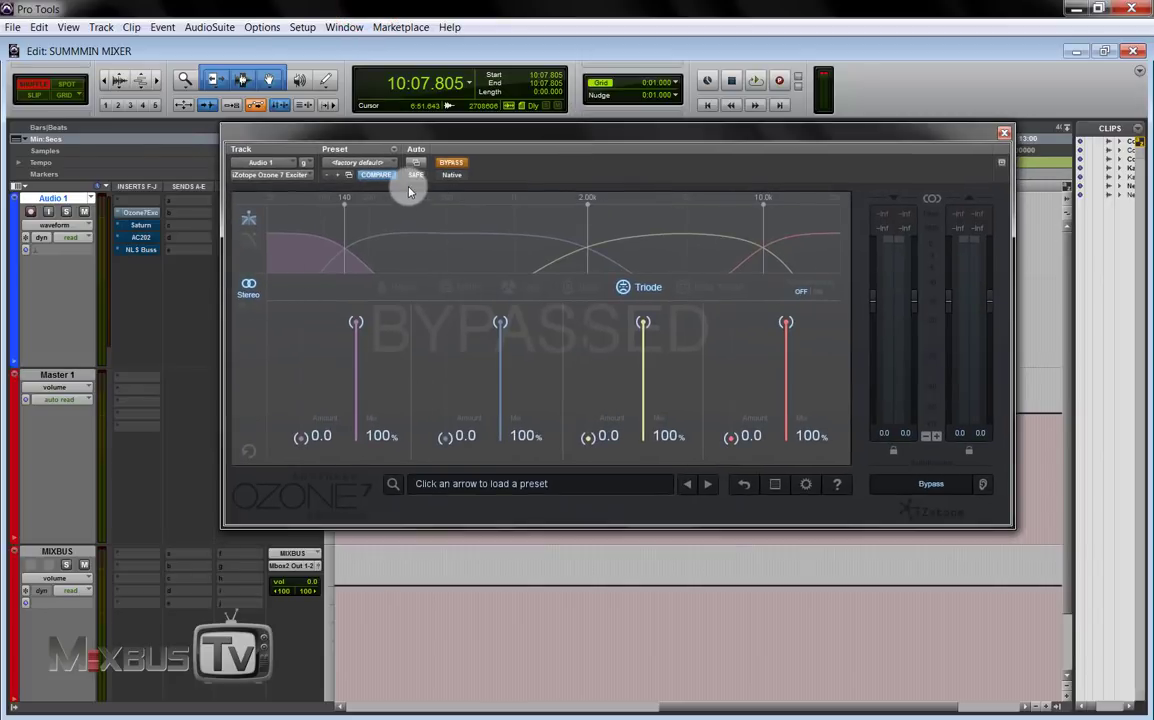
left_click(452, 163)
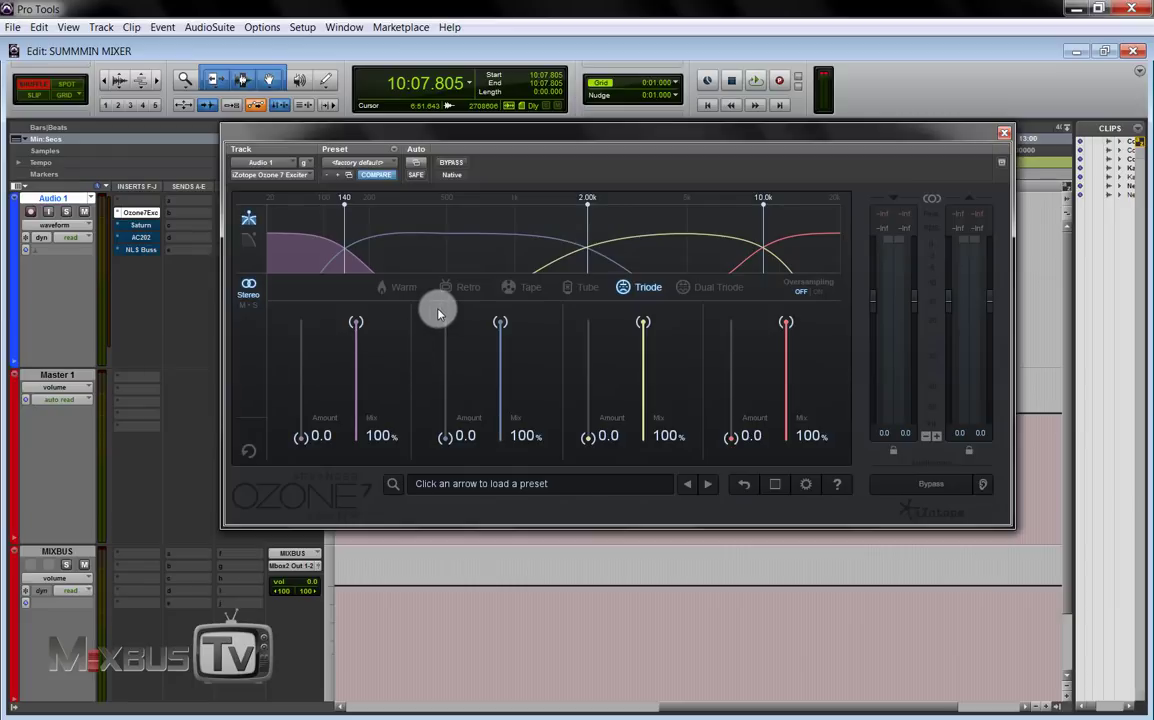
Step: Go through the Warm, Retro, Tape, Tube and Dual Triode saturation modes and return the exciter to Triode
left_click(405, 286)
left_click(452, 287)
left_click(506, 288)
left_click(583, 288)
left_click(626, 288)
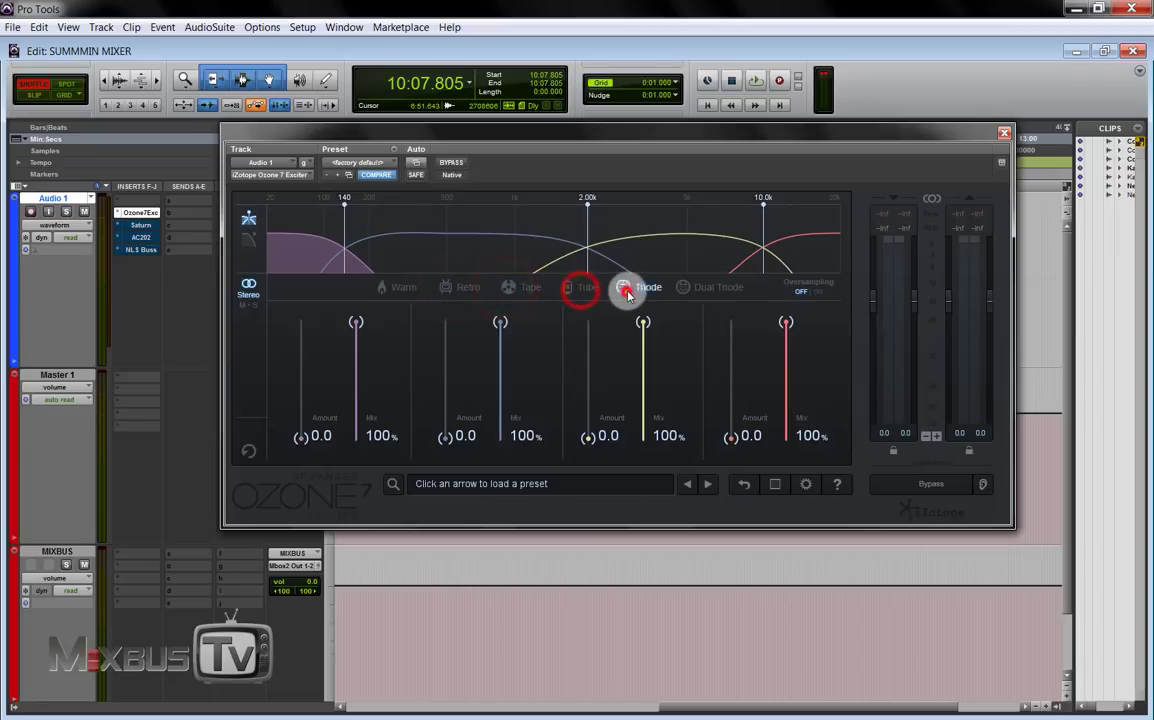
left_click(704, 287)
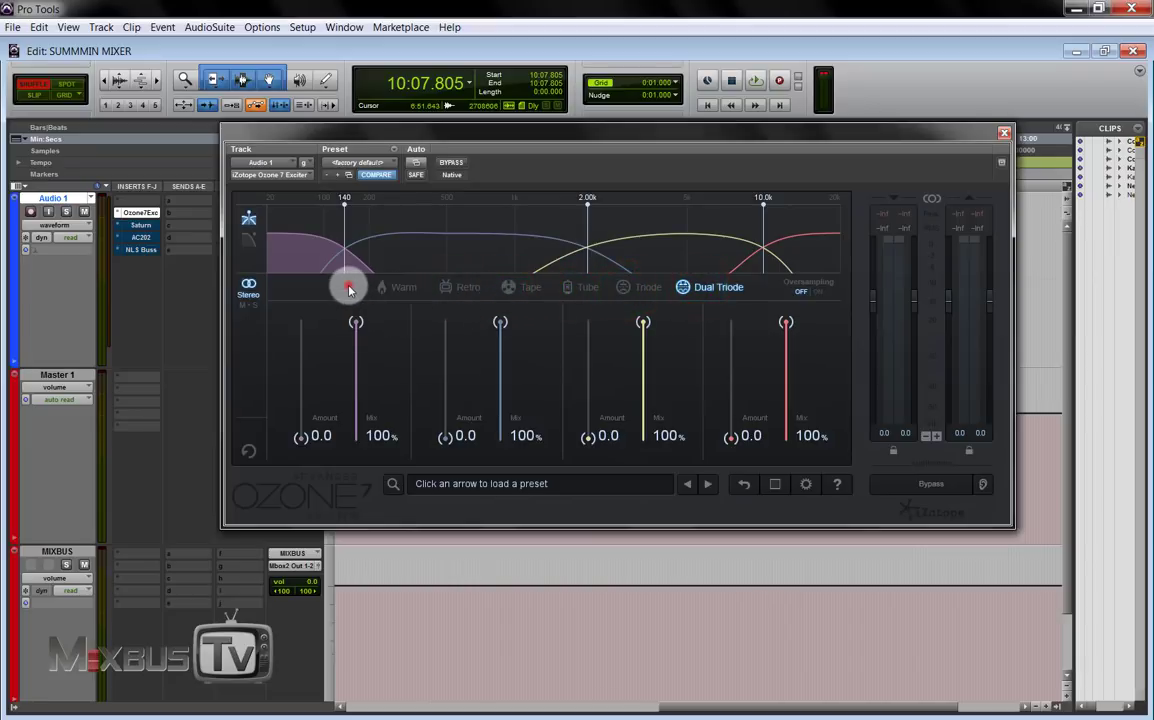
left_click(647, 288)
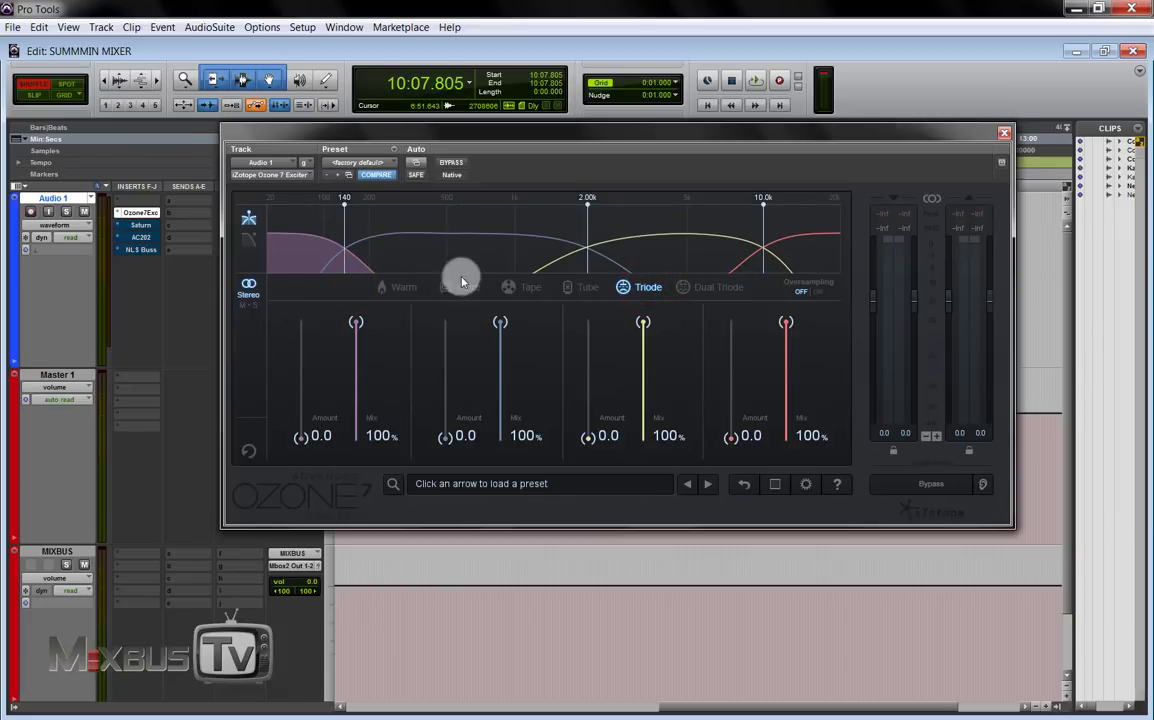
Step: Examine the exciter's second and third frequency bands and the second band's available options without applying any
left_click(435, 256)
left_click(665, 258)
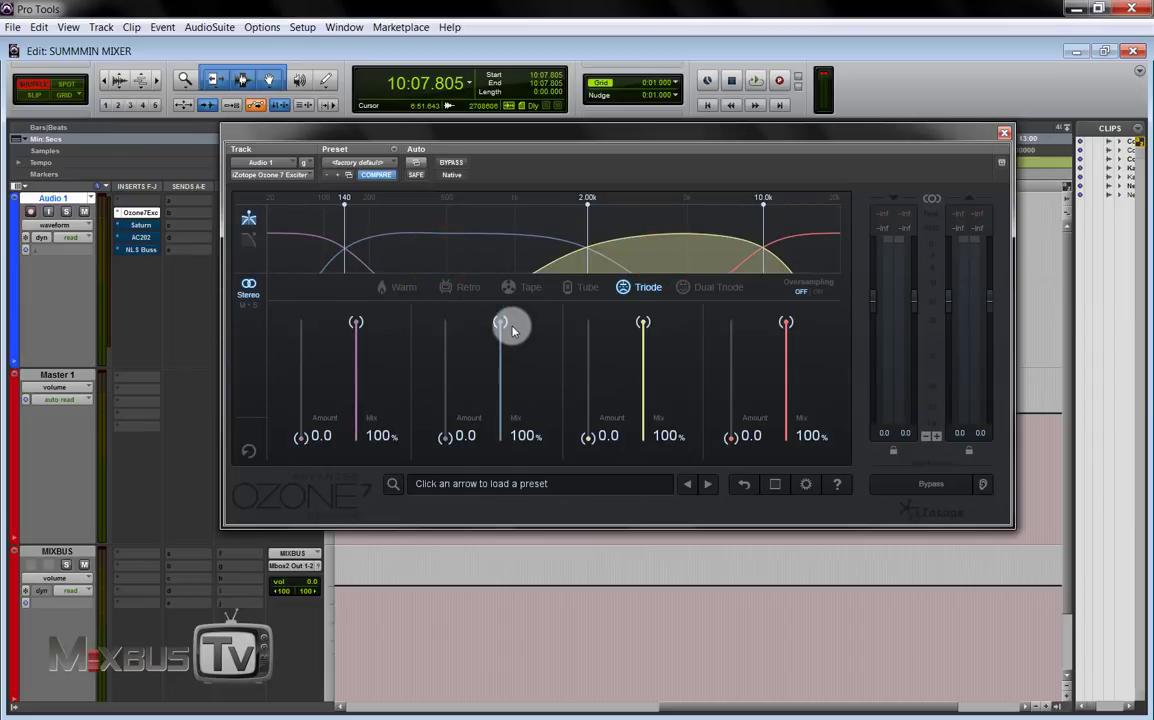
left_click_drag(502, 330, 507, 303)
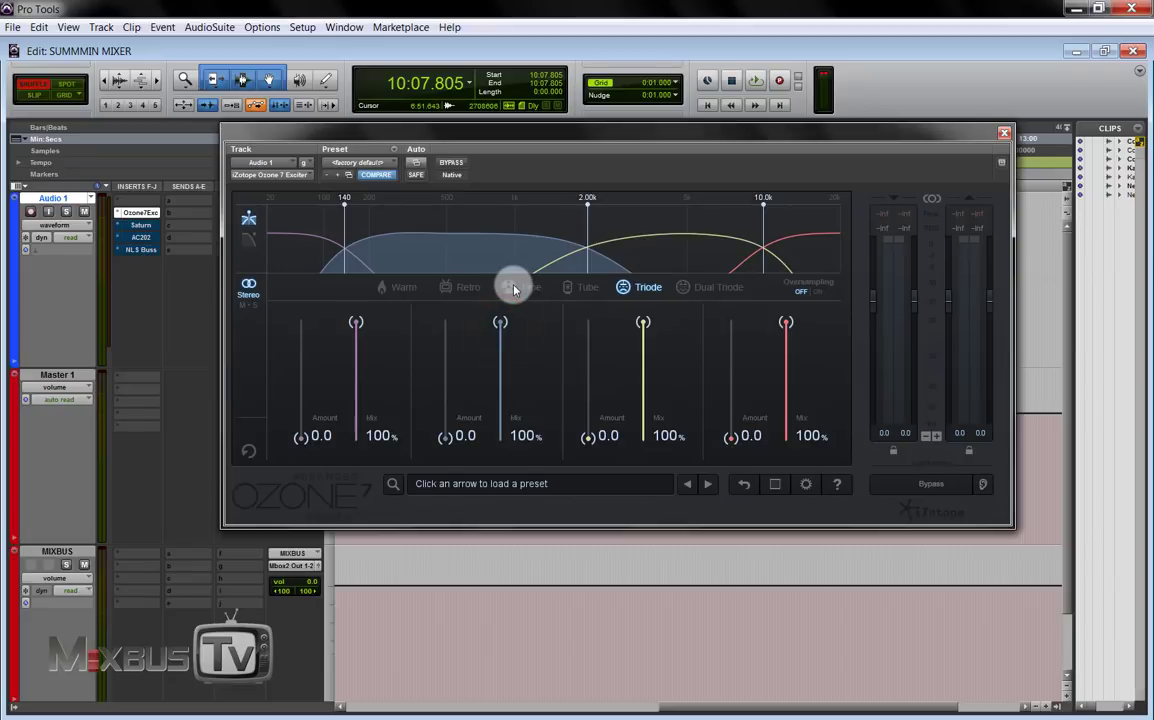
right_click(563, 232)
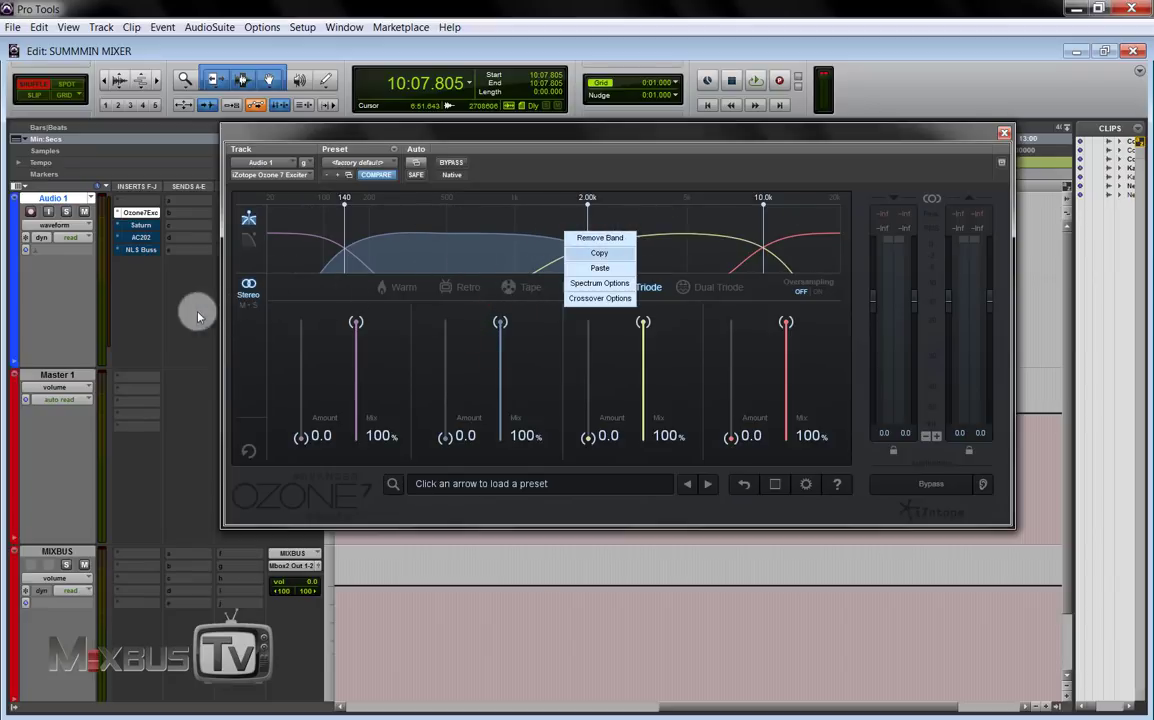
left_click(262, 268)
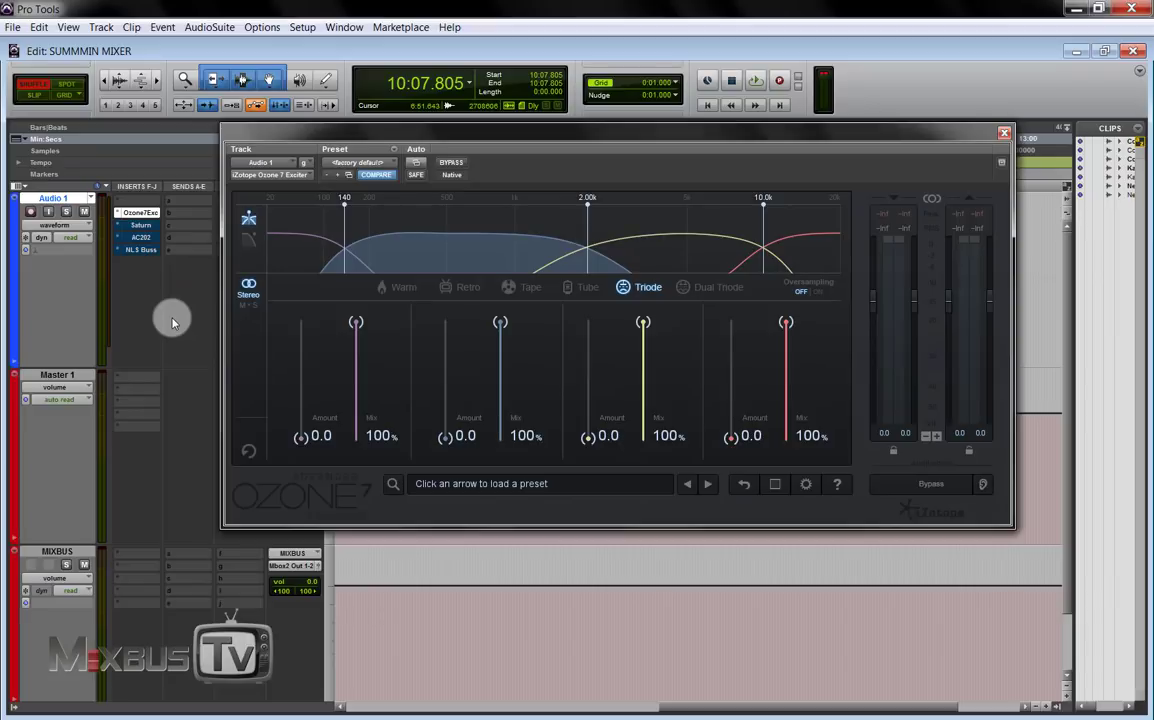
Step: During playback, set the first band to amount 13.7 and mix 62.9%, the second band's amount to 5.6 and the fourth band's to 9.5
key("space")
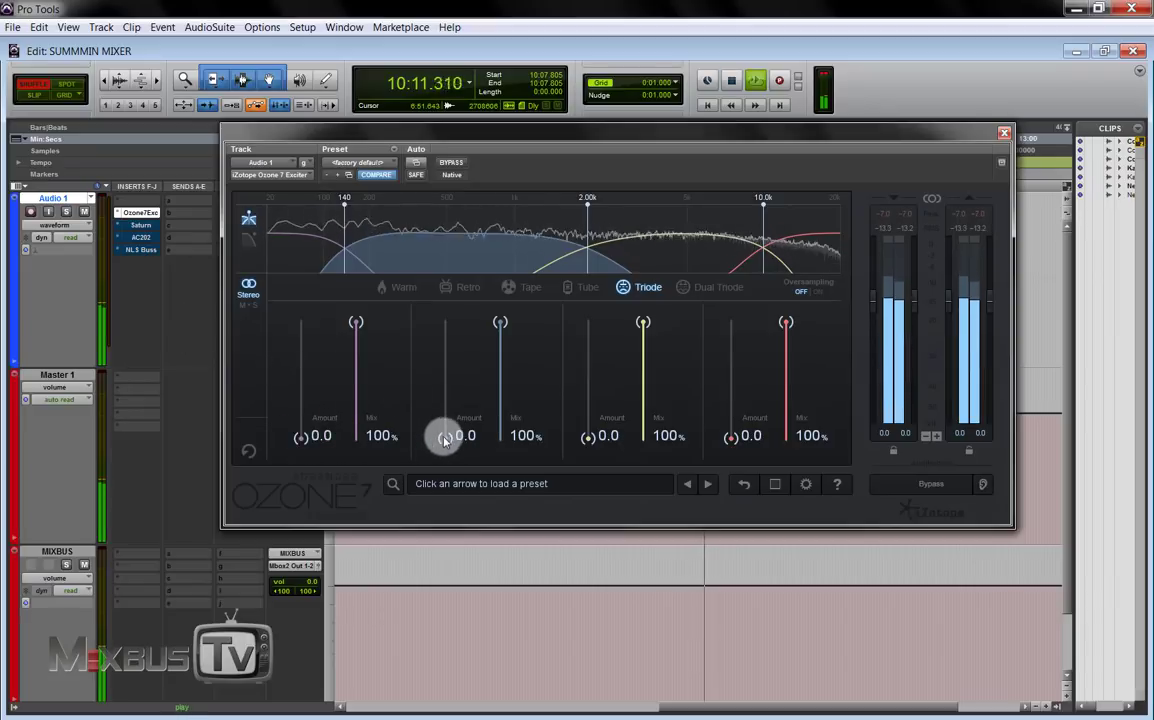
left_click_drag(444, 438, 451, 334)
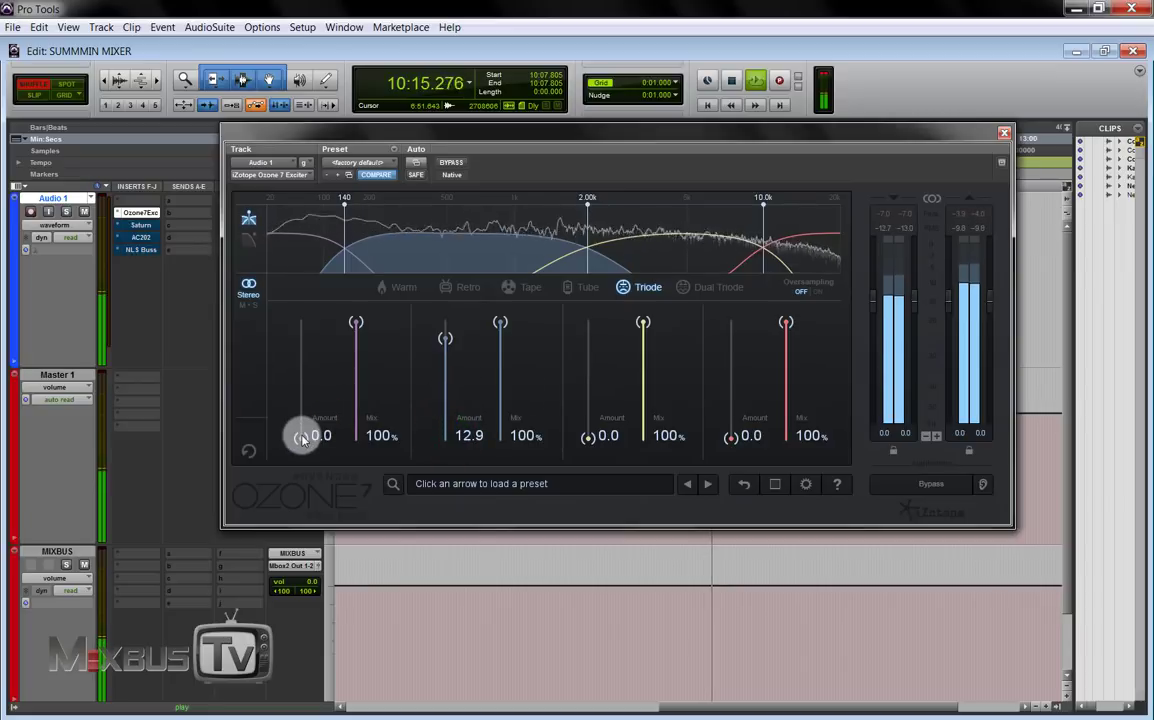
left_click_drag(303, 440, 301, 323)
left_click_drag(445, 340, 445, 395)
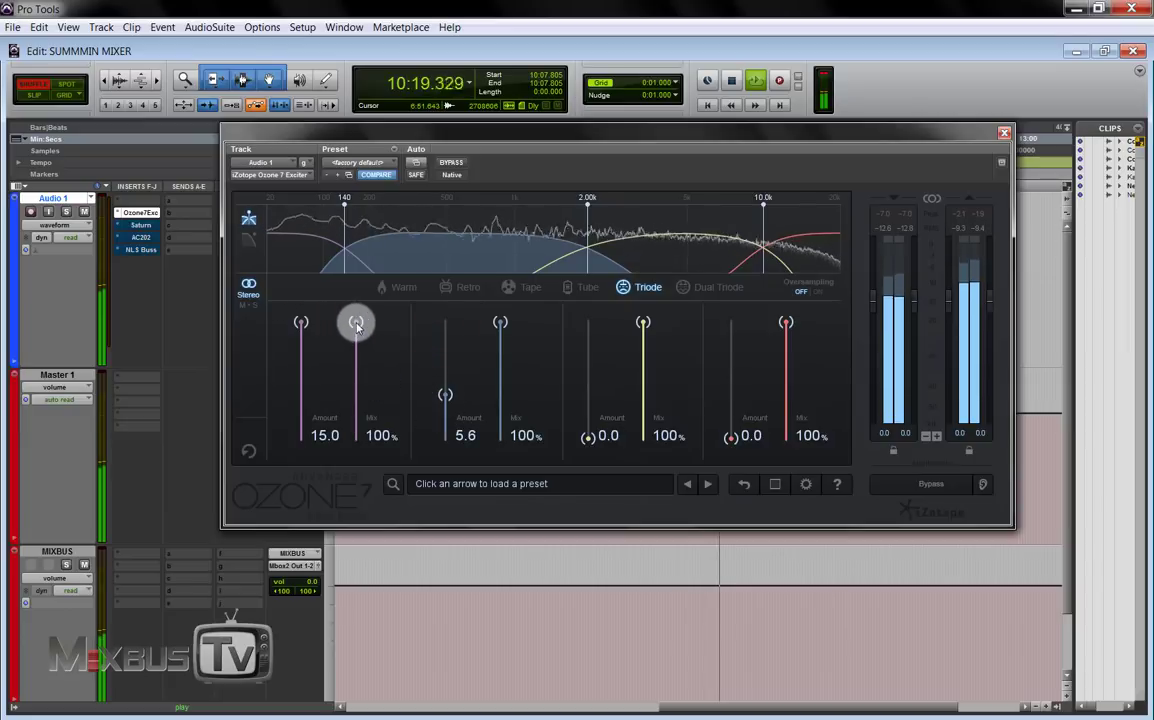
left_click_drag(356, 325, 356, 364)
left_click(357, 360)
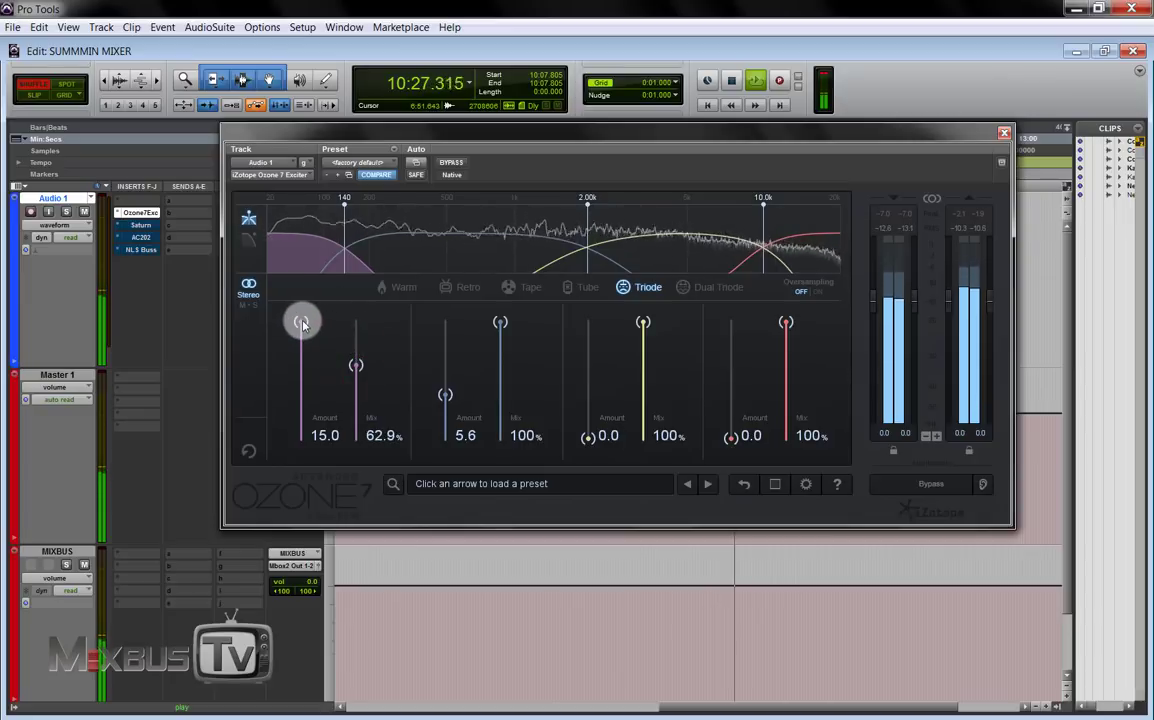
left_click_drag(302, 322, 303, 331)
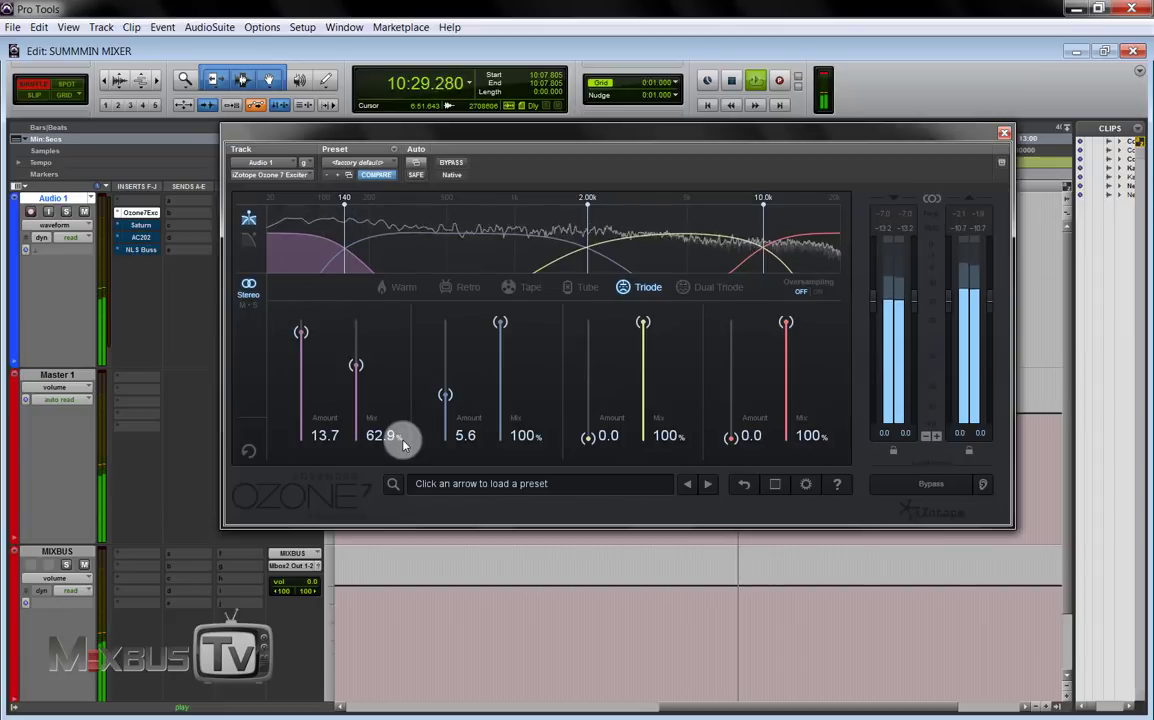
left_click_drag(729, 438, 737, 365)
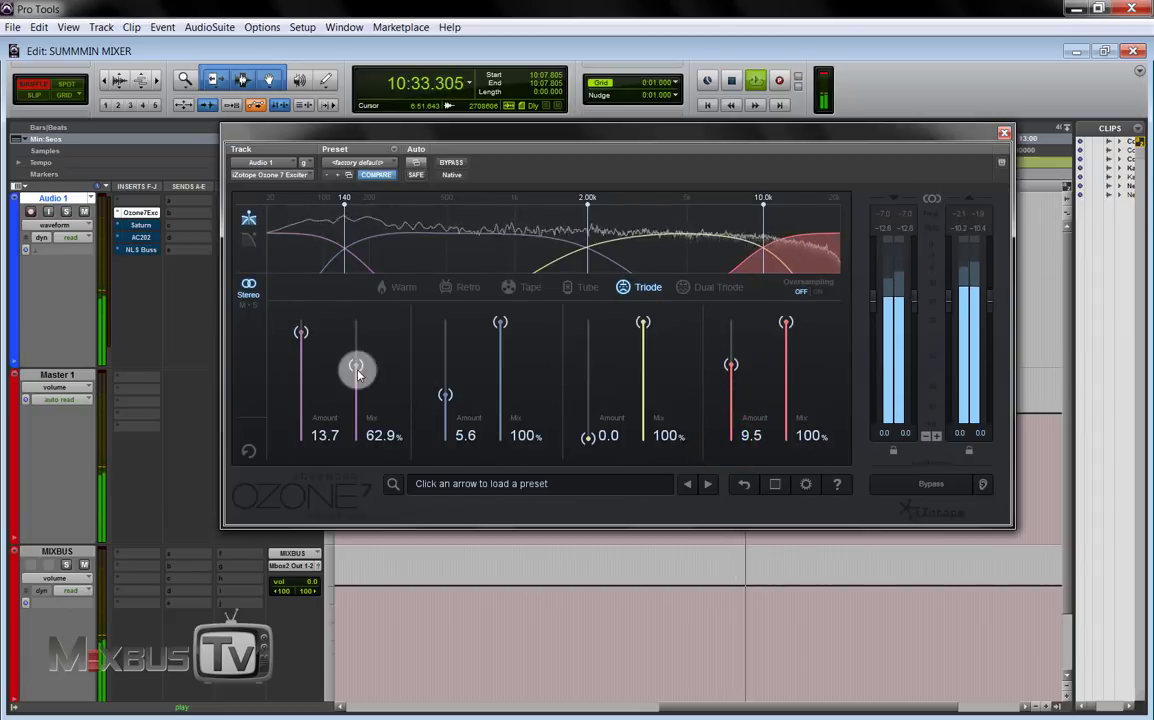
key("space")
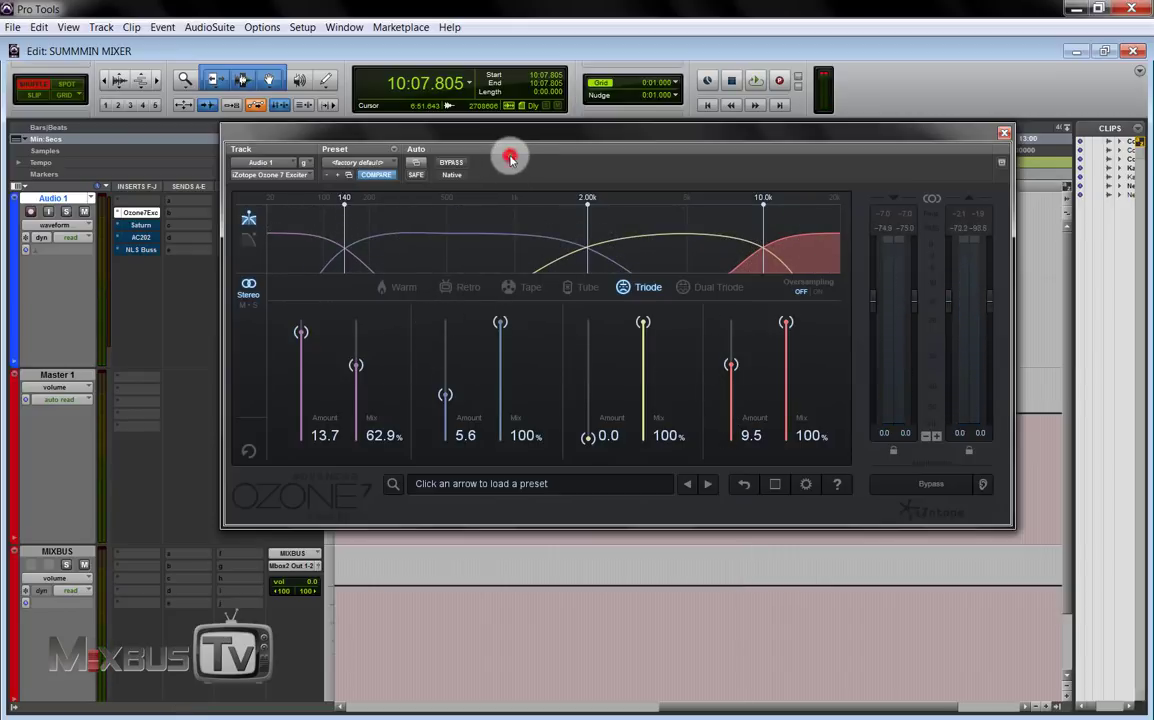
Step: With the exciter bypassed during playback, set amounts to 10.3, 4.4 and 7.9 on bands one, two and four, and mixes to 62.9% and 66.5% on bands two and four
key("space")
left_click(451, 162)
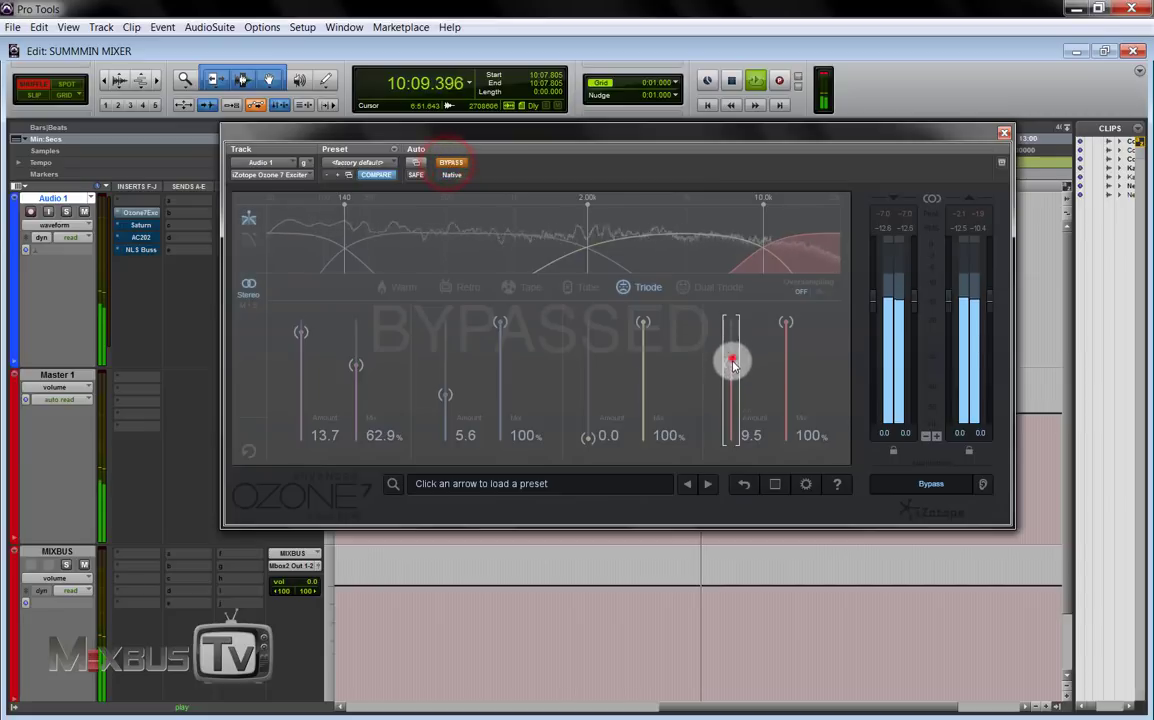
left_click_drag(733, 363, 731, 378)
left_click_drag(451, 397, 447, 403)
left_click_drag(299, 335, 301, 358)
left_click_drag(500, 327, 500, 365)
left_click_drag(786, 322, 788, 361)
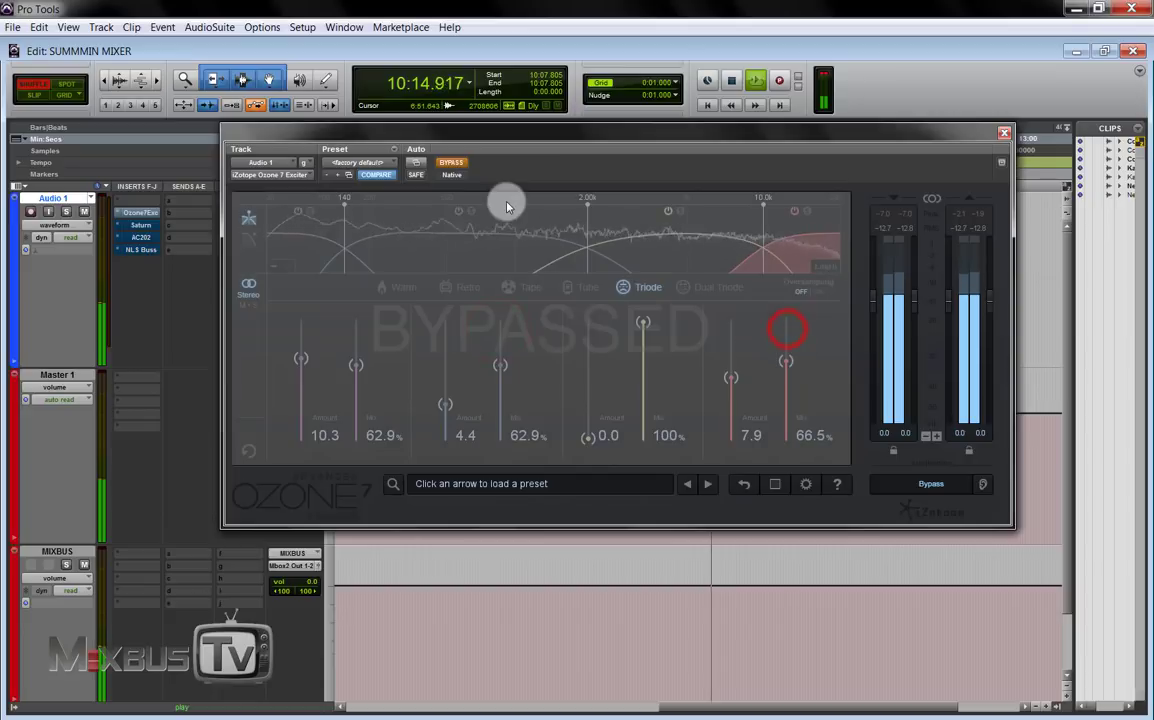
Step: Compare the song with the exciter active and bypassed, leave it active and stop playback
left_click(463, 163)
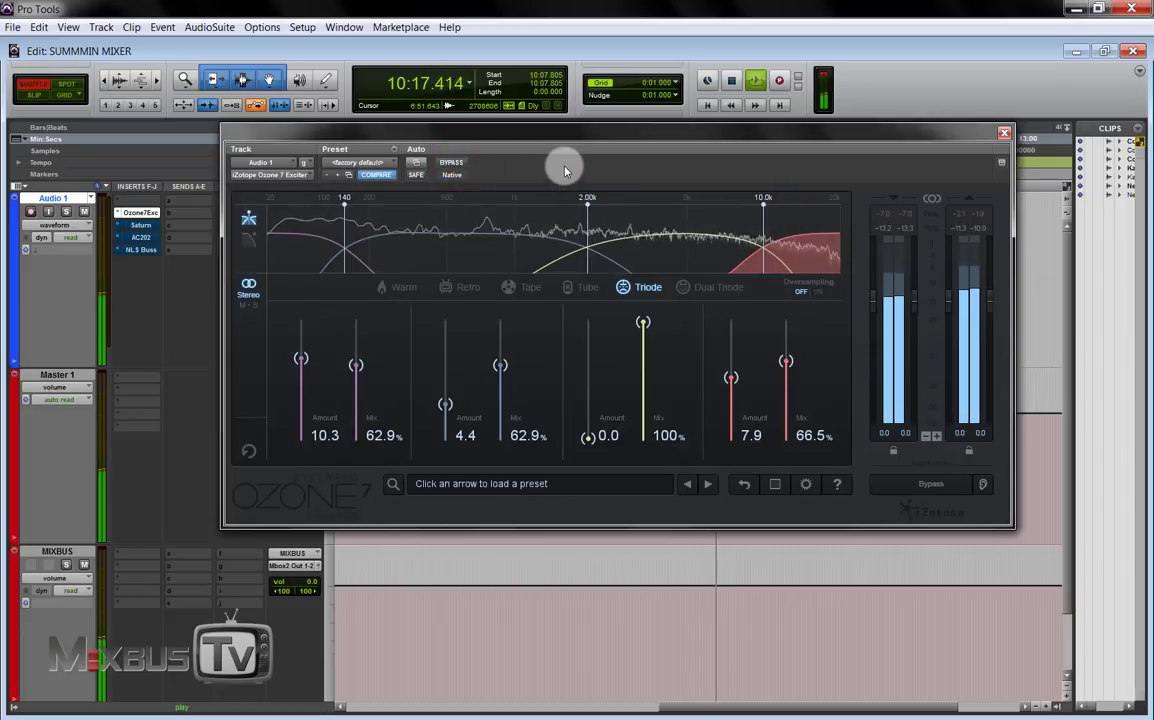
left_click(466, 163)
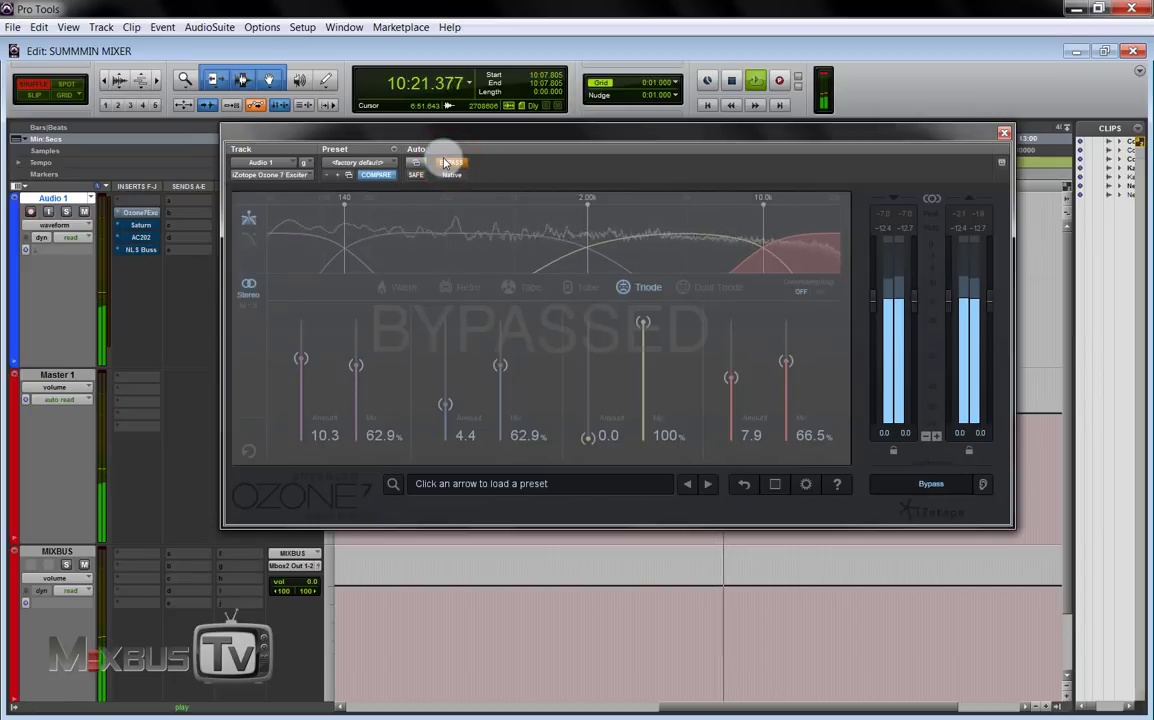
left_click(447, 163)
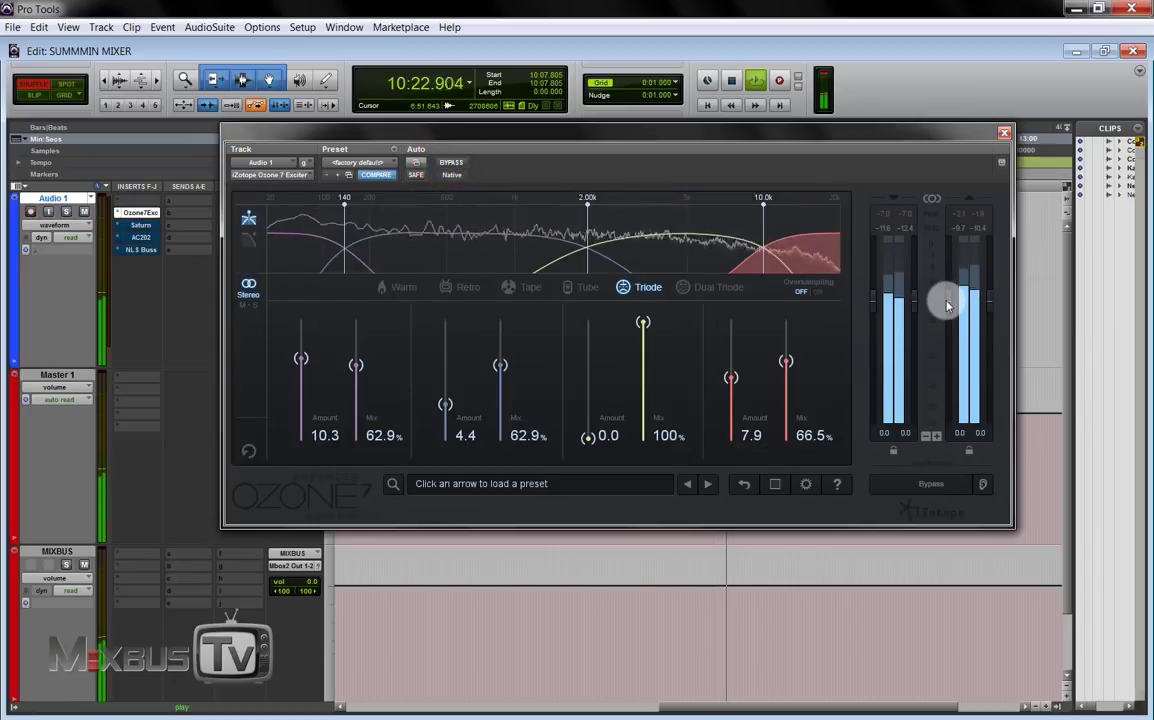
key("space")
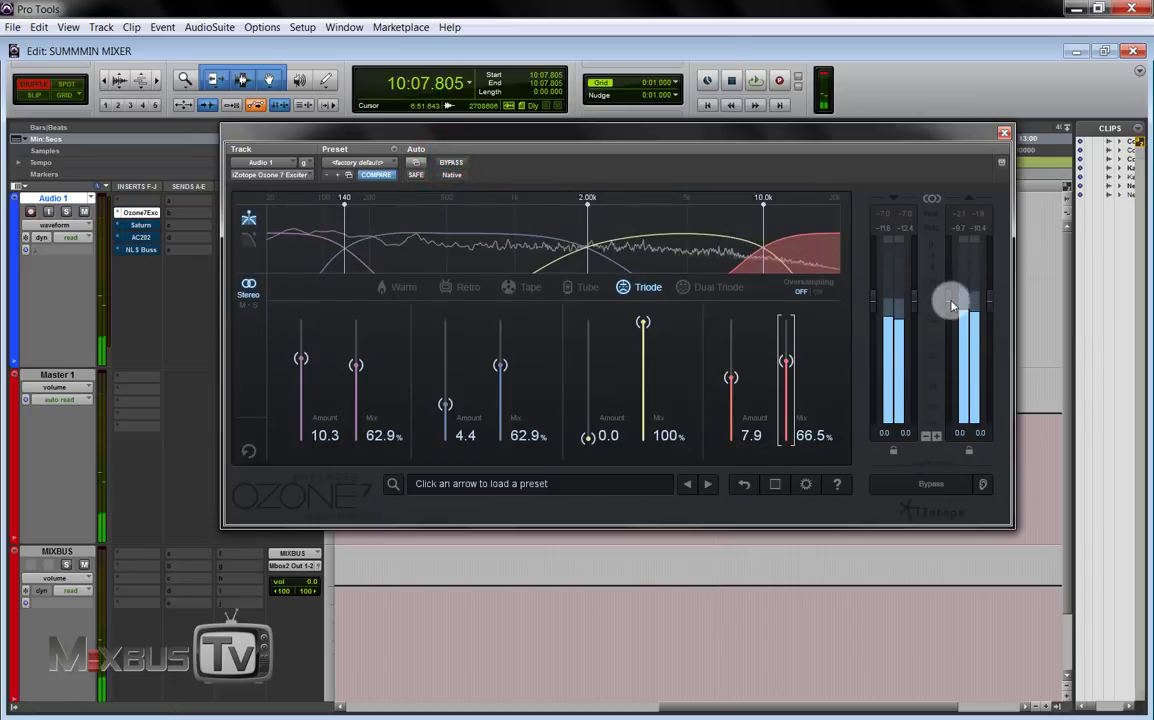
Step: Lower the exciter's output gain to -1.1 dB and compare the sound bypassed and active during playback
left_click(953, 303)
left_click(670, 149)
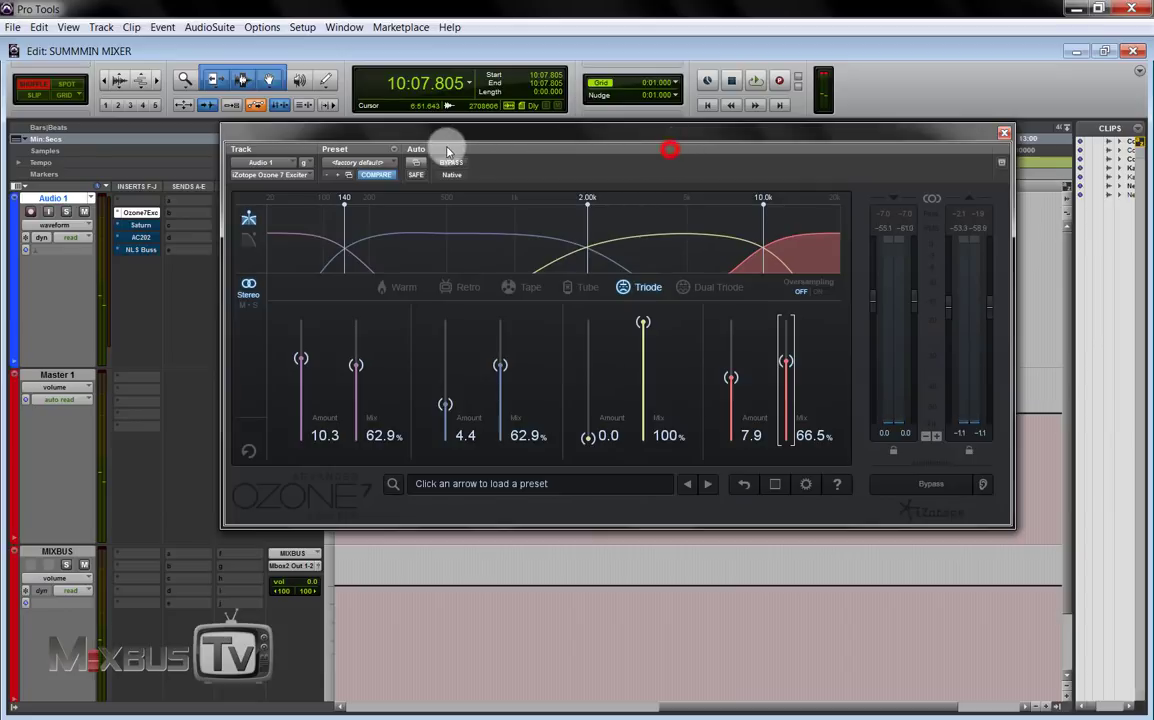
key("space")
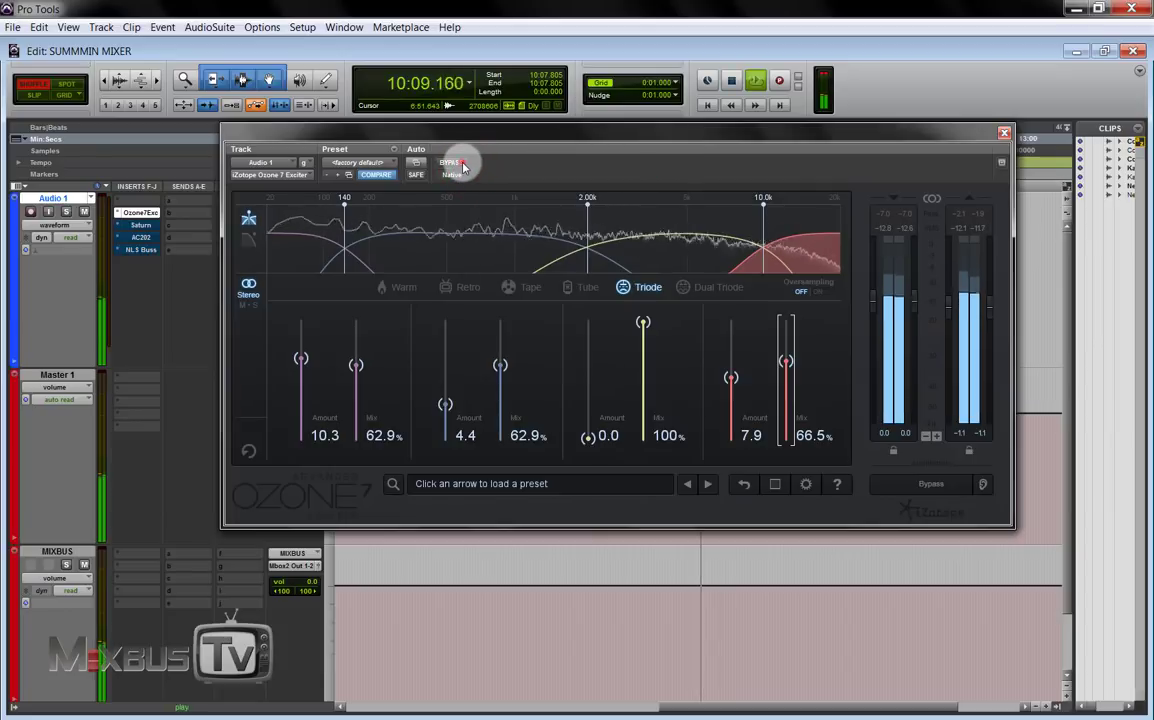
left_click(452, 163)
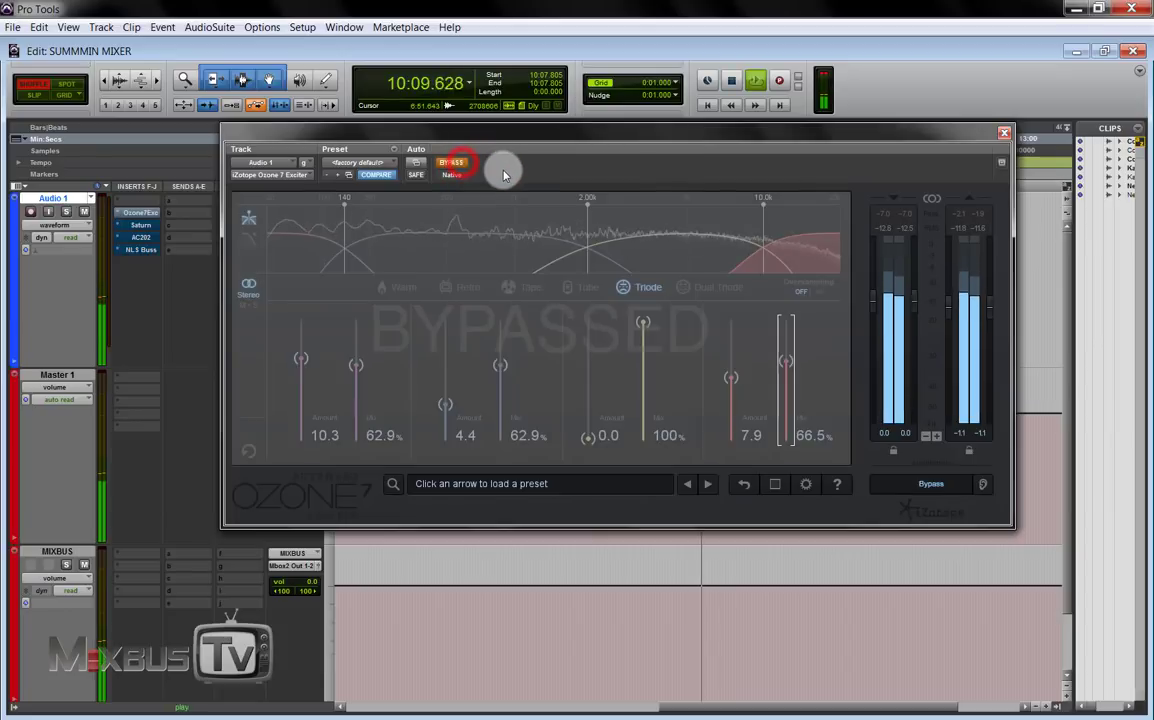
left_click(453, 163)
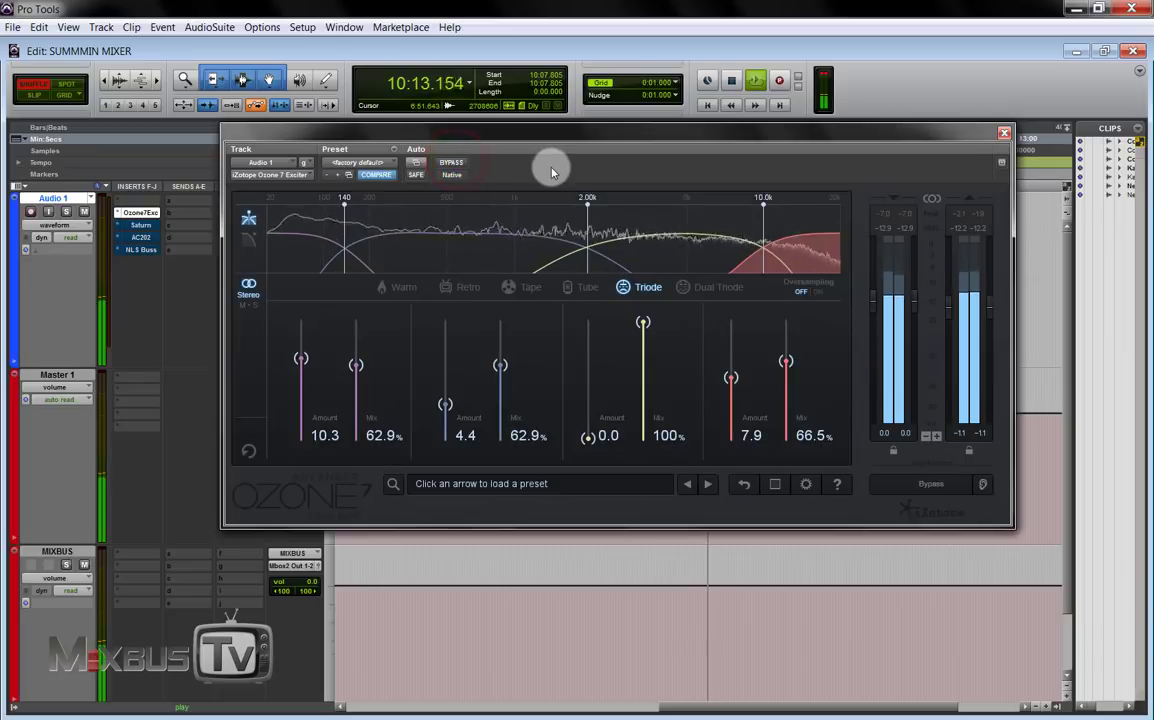
key("space")
Step: Audition the Dual Triode, Tube, Tape, Retro and Warm modes during playback, setting the third band's amount to 4.9
left_click(700, 287)
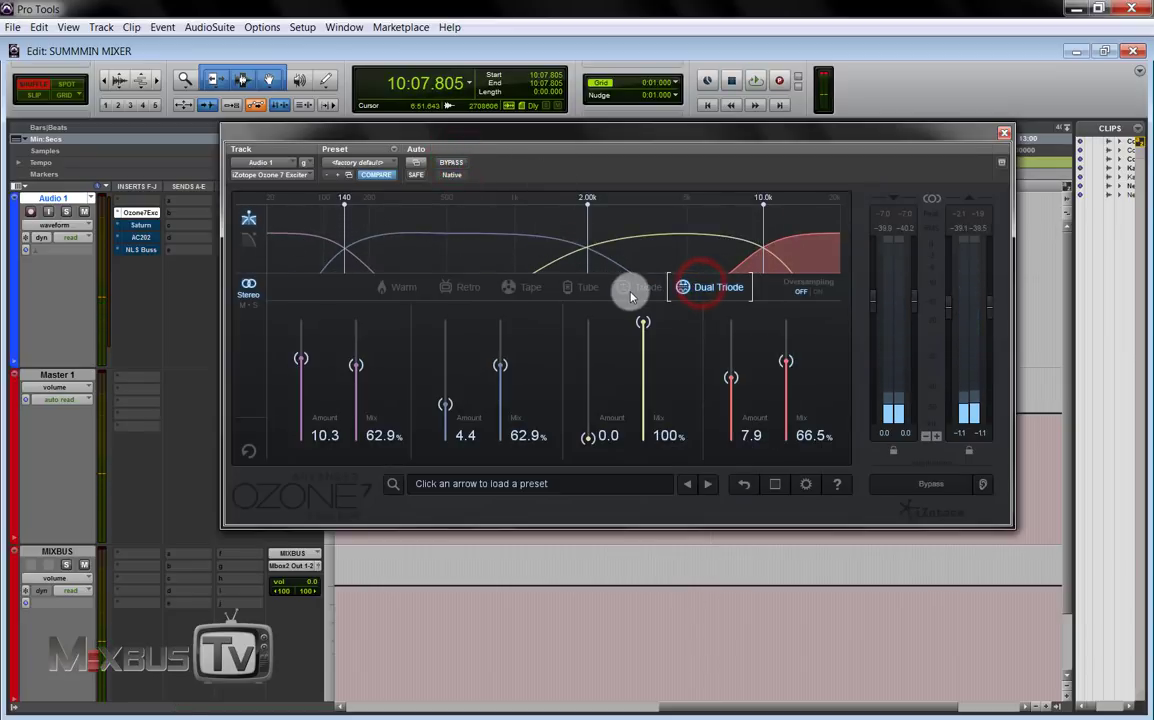
key("space")
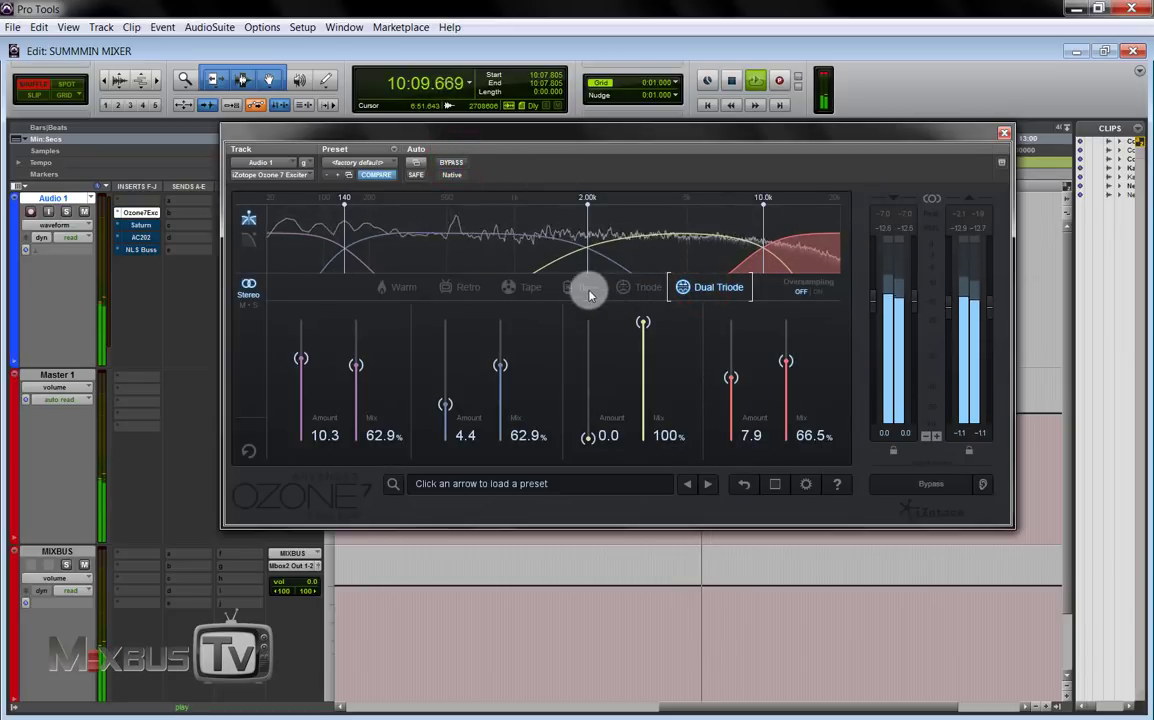
left_click(588, 288)
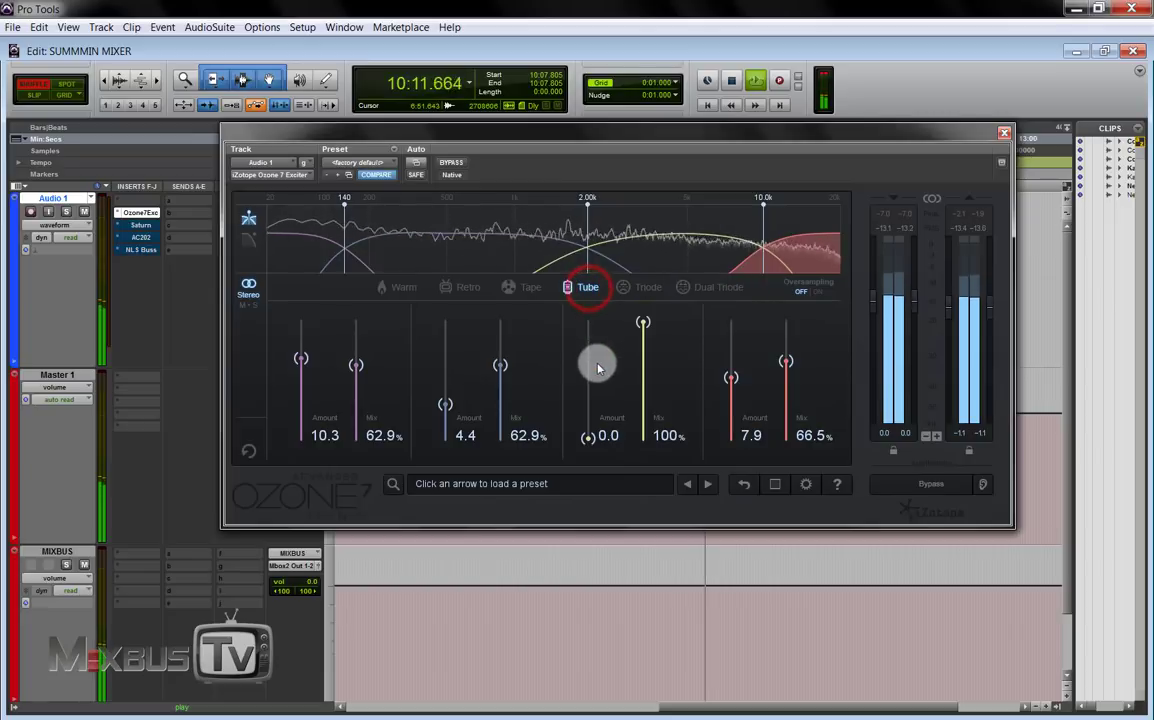
left_click_drag(590, 437, 592, 401)
left_click(522, 287)
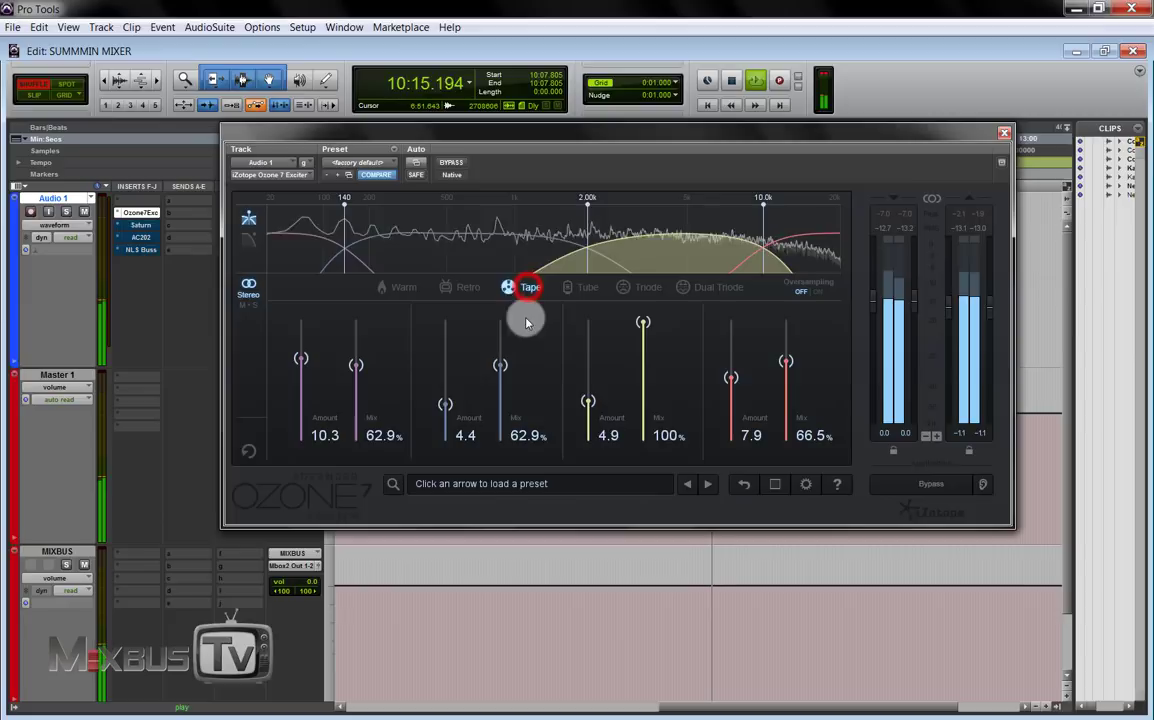
left_click(460, 288)
left_click(386, 288)
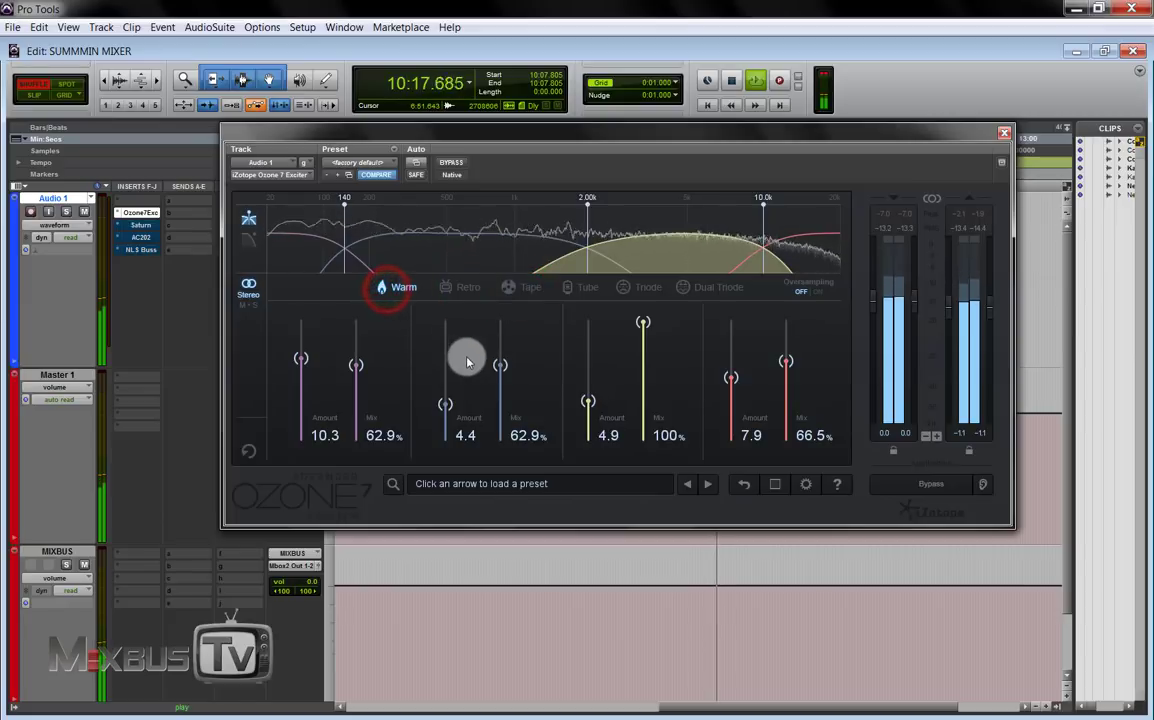
Step: Set the exciter's third band amount to 2.6 during playback and stop the song
left_click_drag(588, 402, 588, 418)
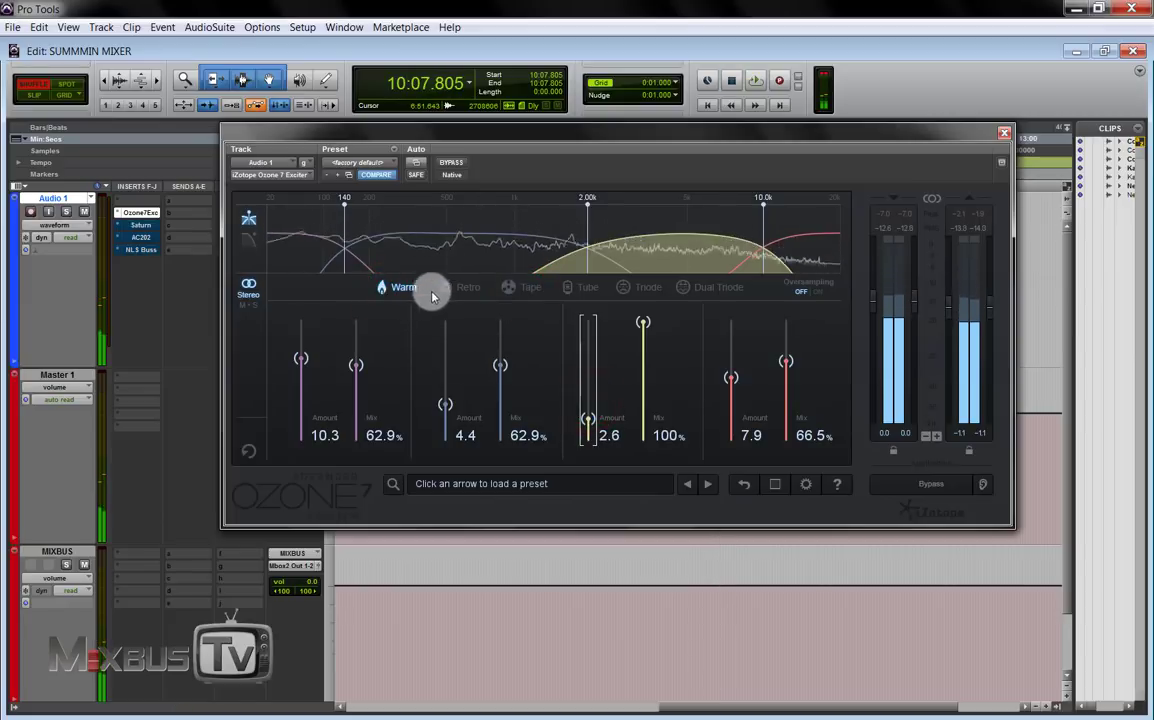
key("space")
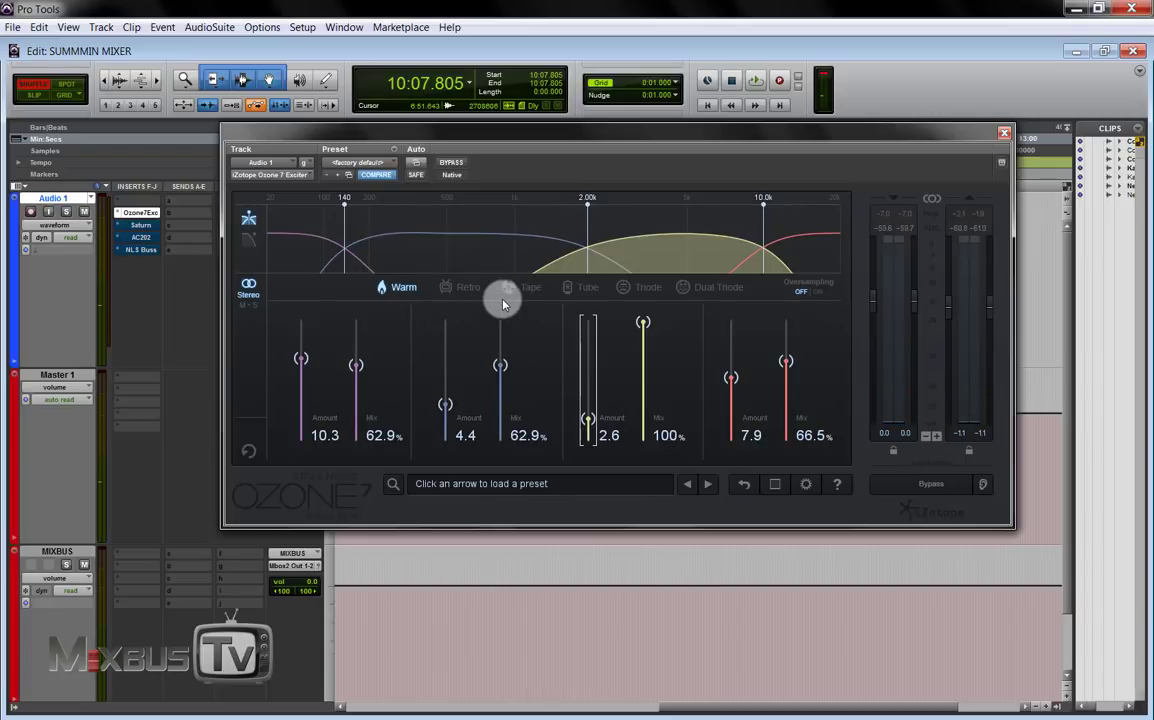
left_click_drag(255, 327, 260, 353)
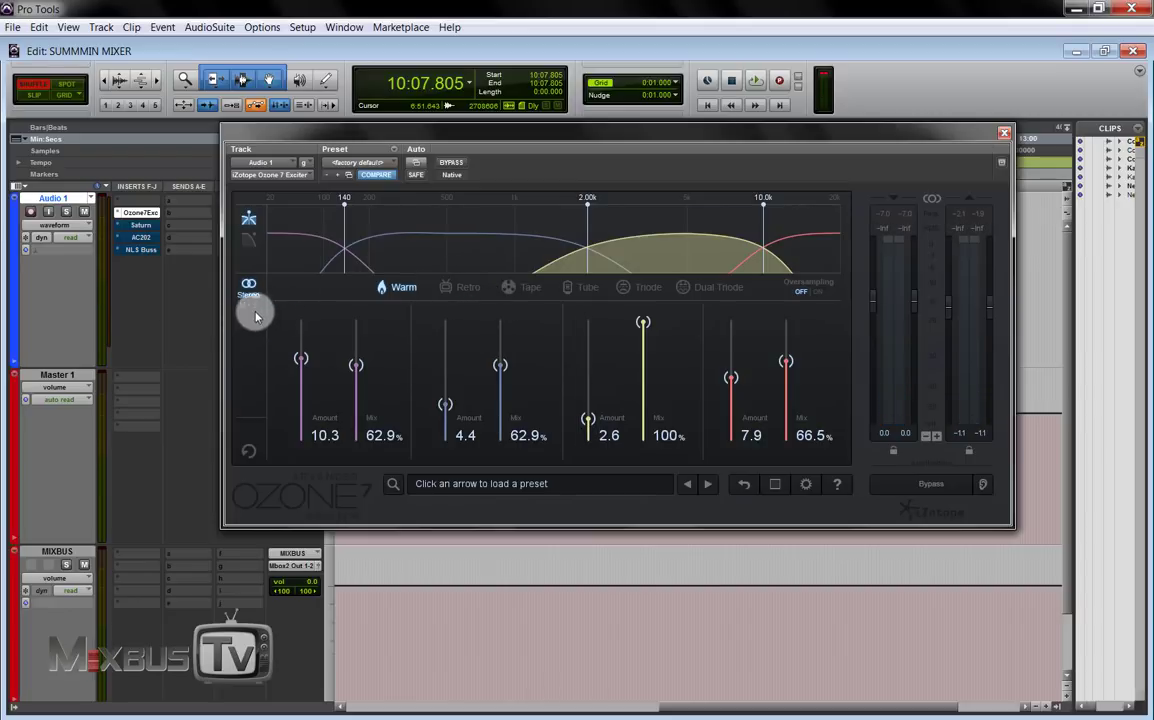
left_click_drag(461, 285, 520, 293)
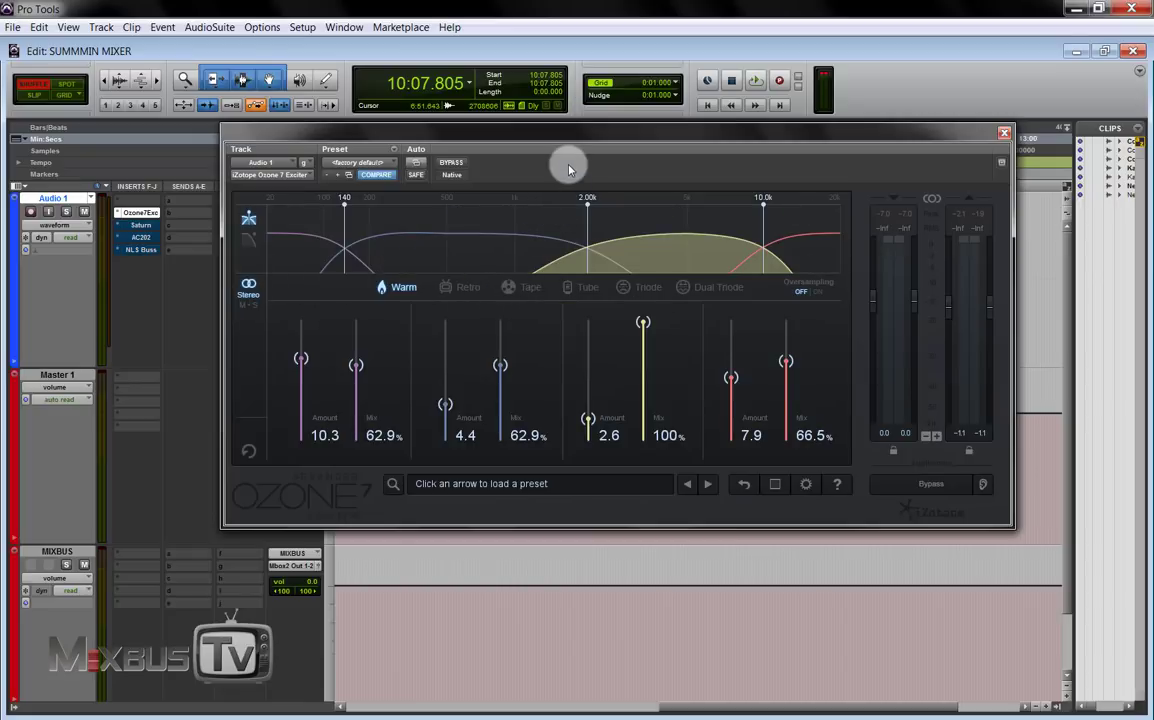
Step: Bypass the Ozone 7 Exciter insert on Audio 1 and open the FabFilter Saturn insert
right_click(142, 212)
left_click(143, 214)
left_click(143, 225)
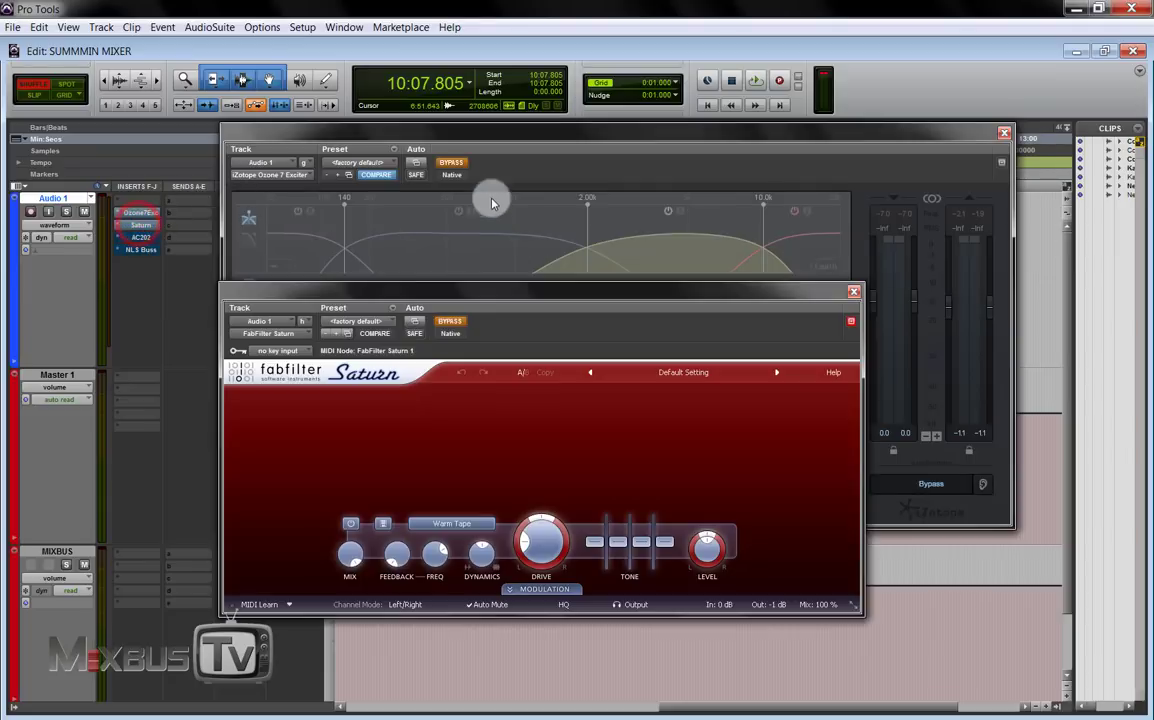
left_click_drag(690, 291, 724, 194)
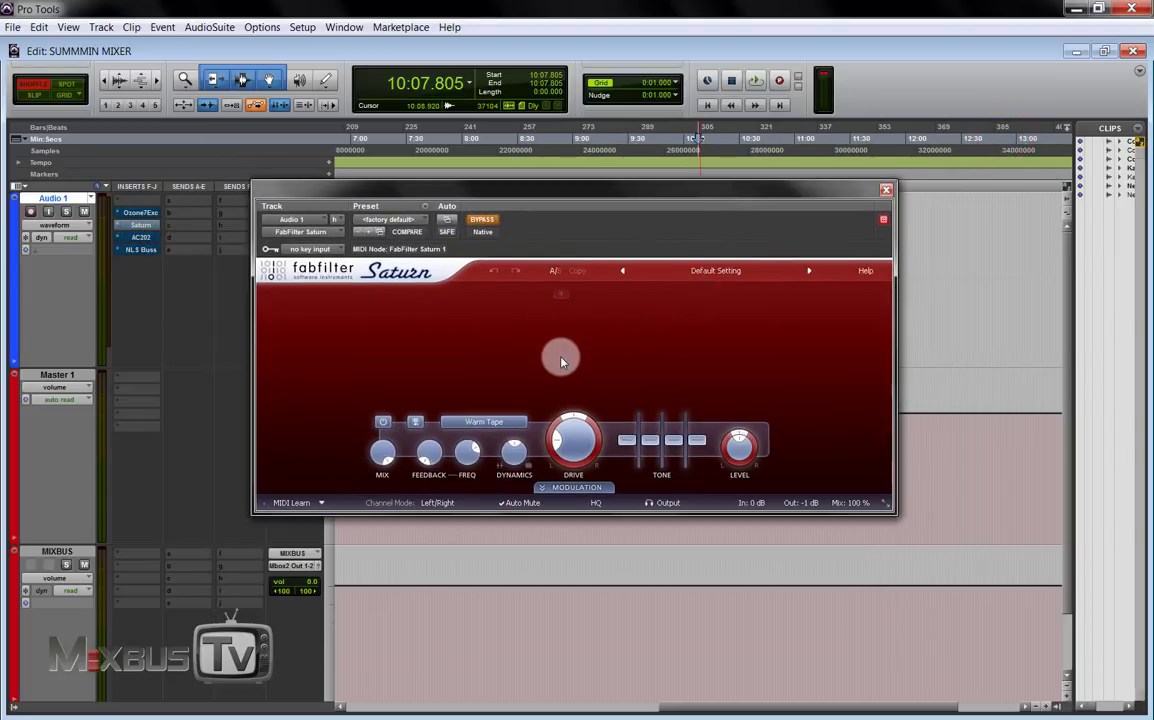
Step: Expand Saturn's modulation section and look through the available saturation styles without changing the current one
left_click(578, 489)
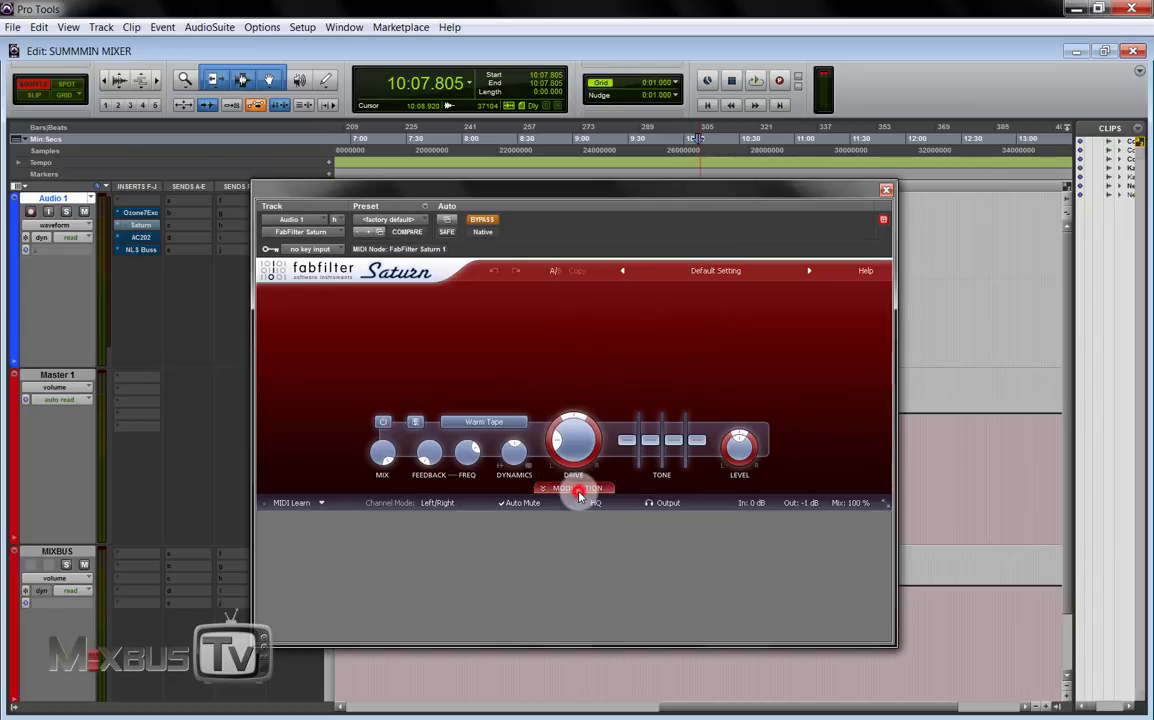
left_click(513, 411)
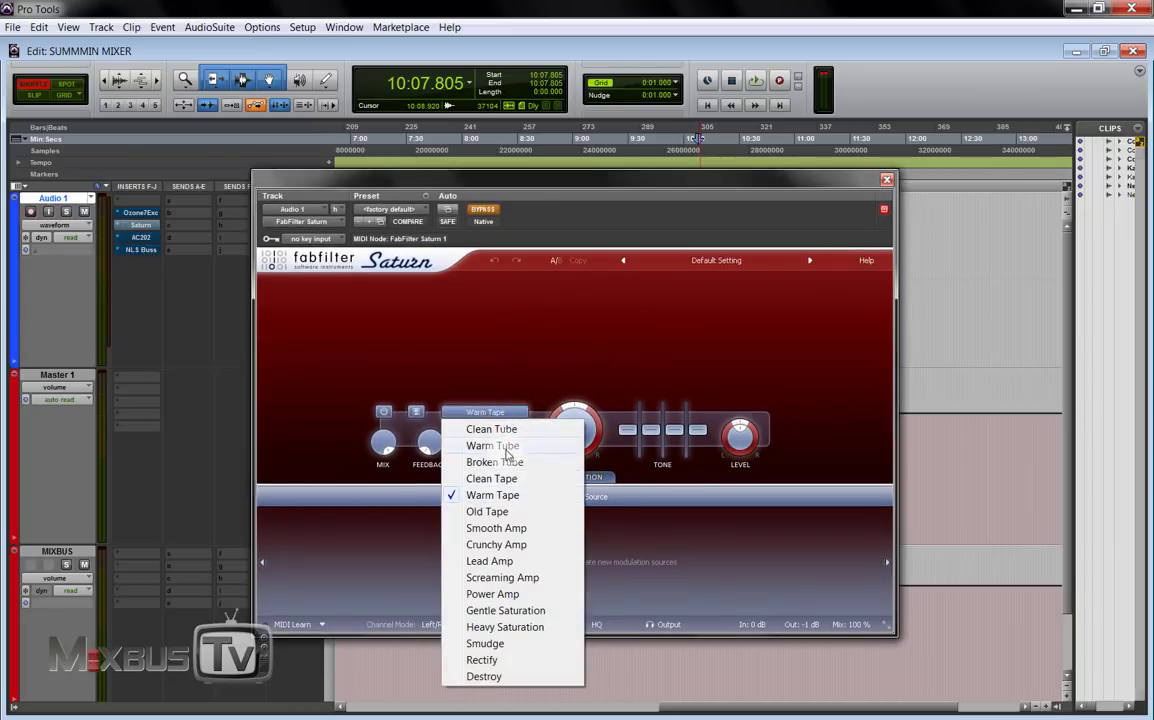
left_click(525, 379)
Step: Play the song, take Saturn out of bypass to hear its default Warm Tape setting, and stop playback
key("space")
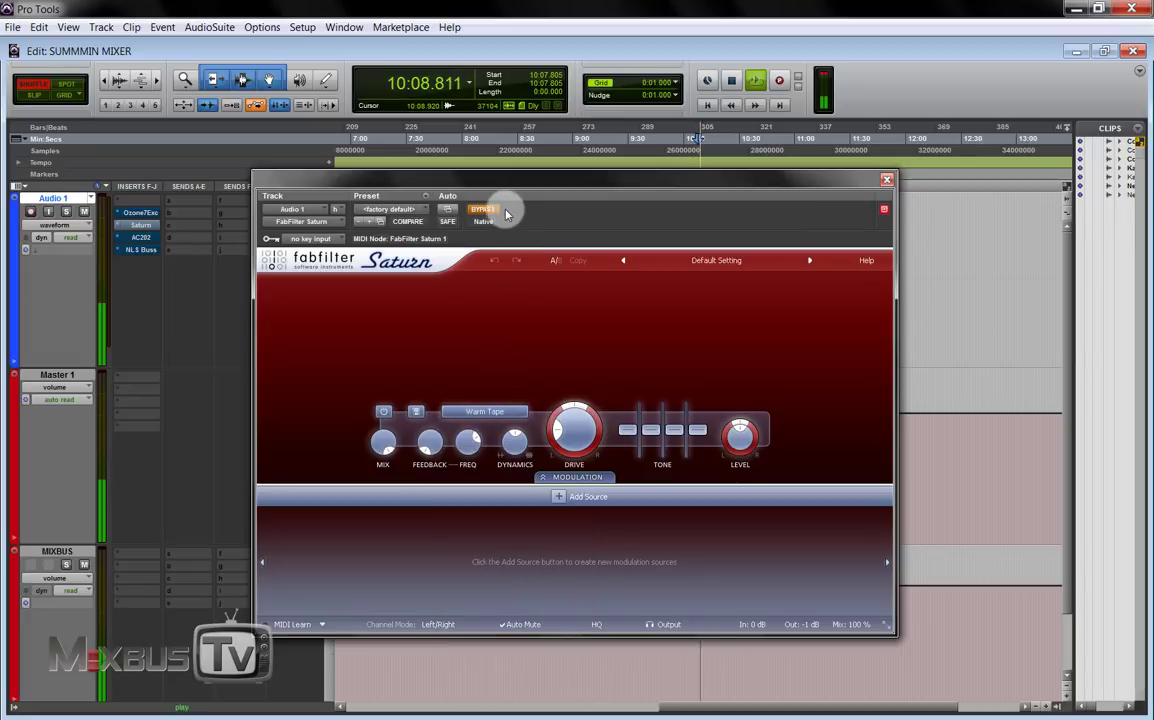
left_click(504, 212)
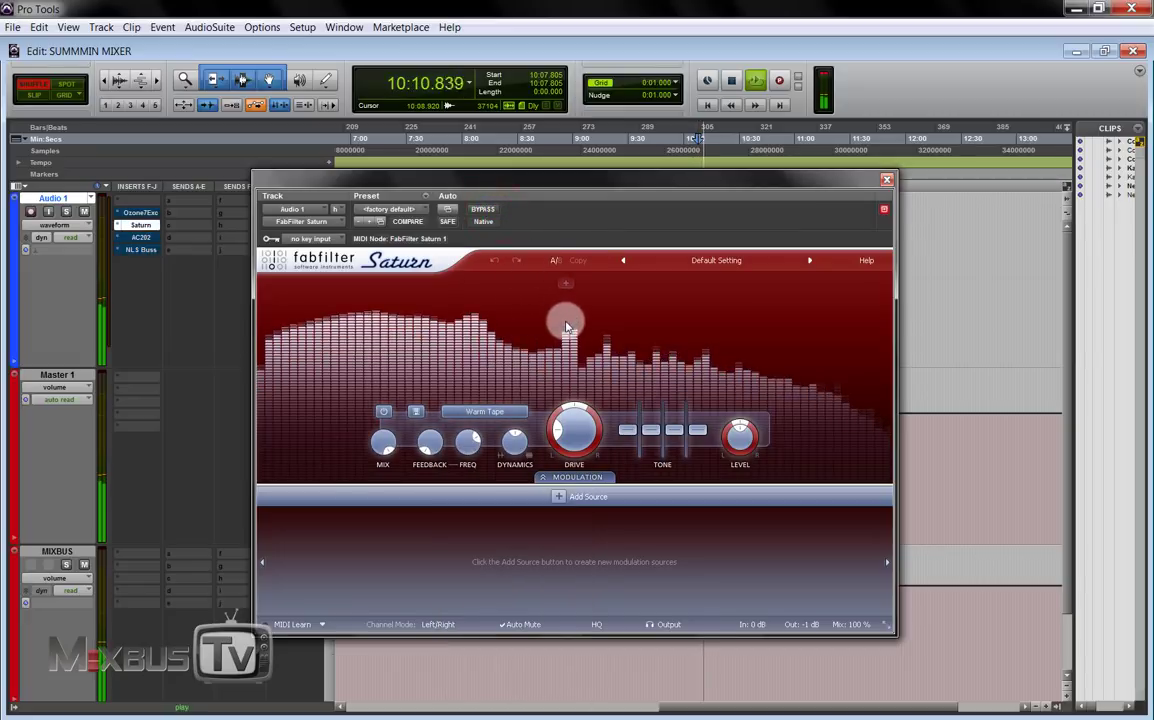
mouse_move(567, 422)
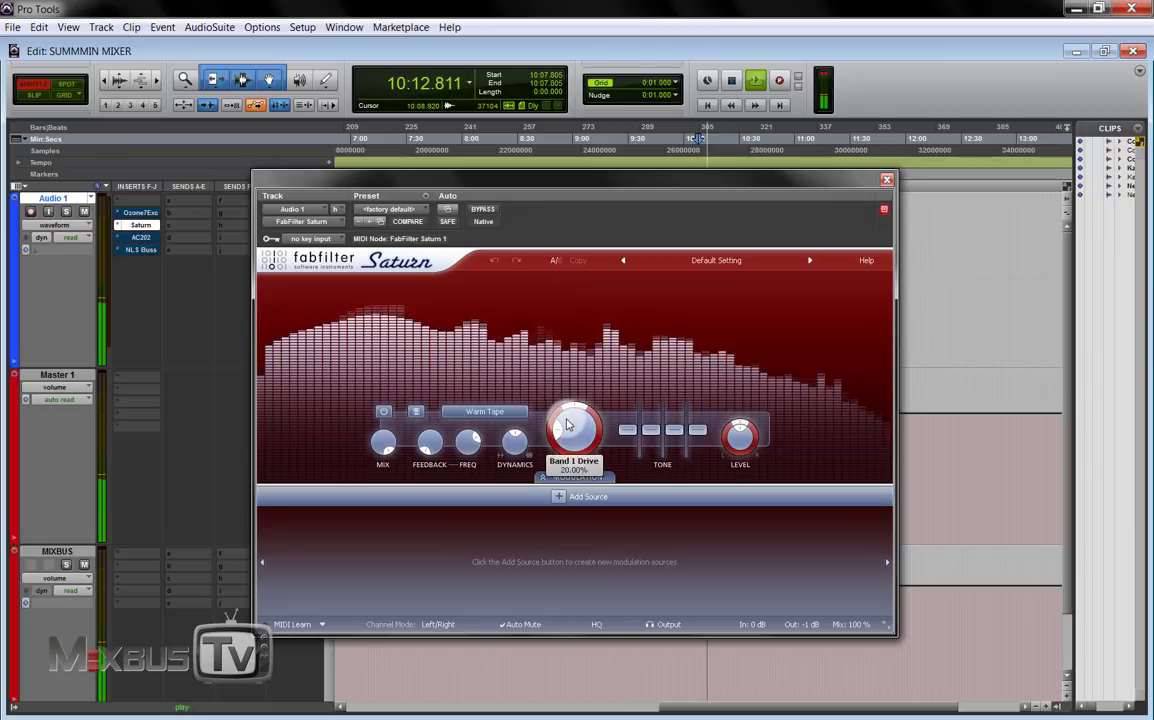
key("space")
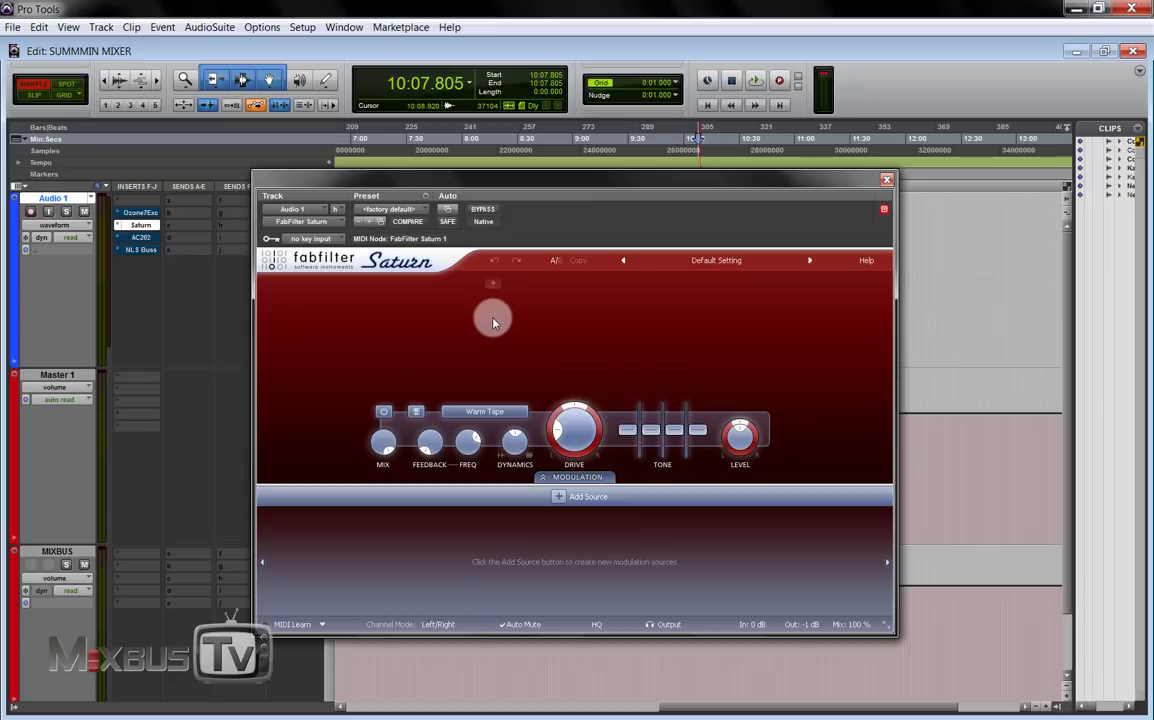
Step: During playback, split off a low band in Saturn with a crossover below 200 Hz, lower its drive and set it to Clean Tape
key("space")
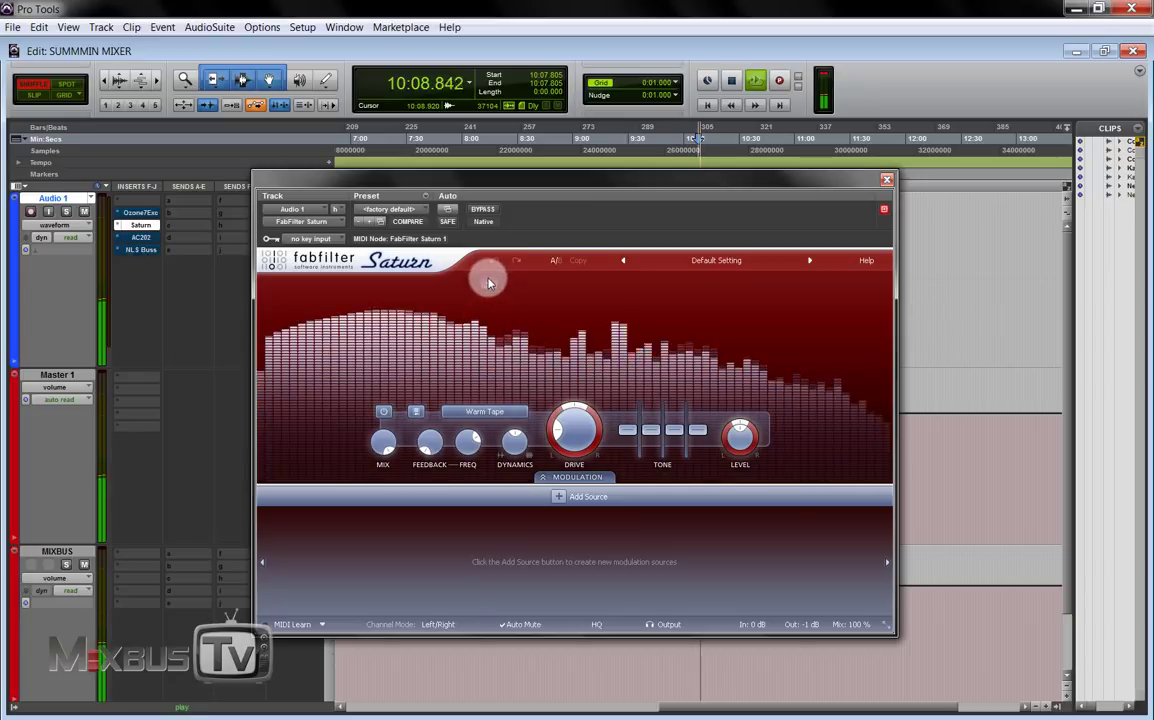
left_click(468, 287)
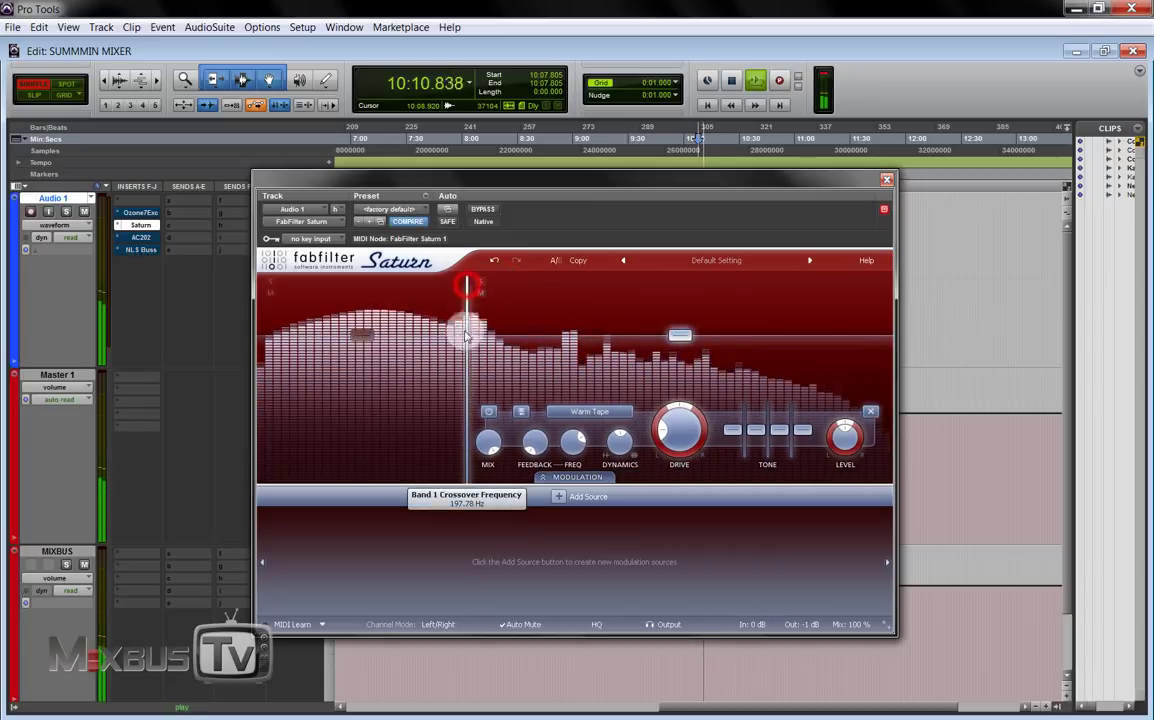
left_click(433, 378)
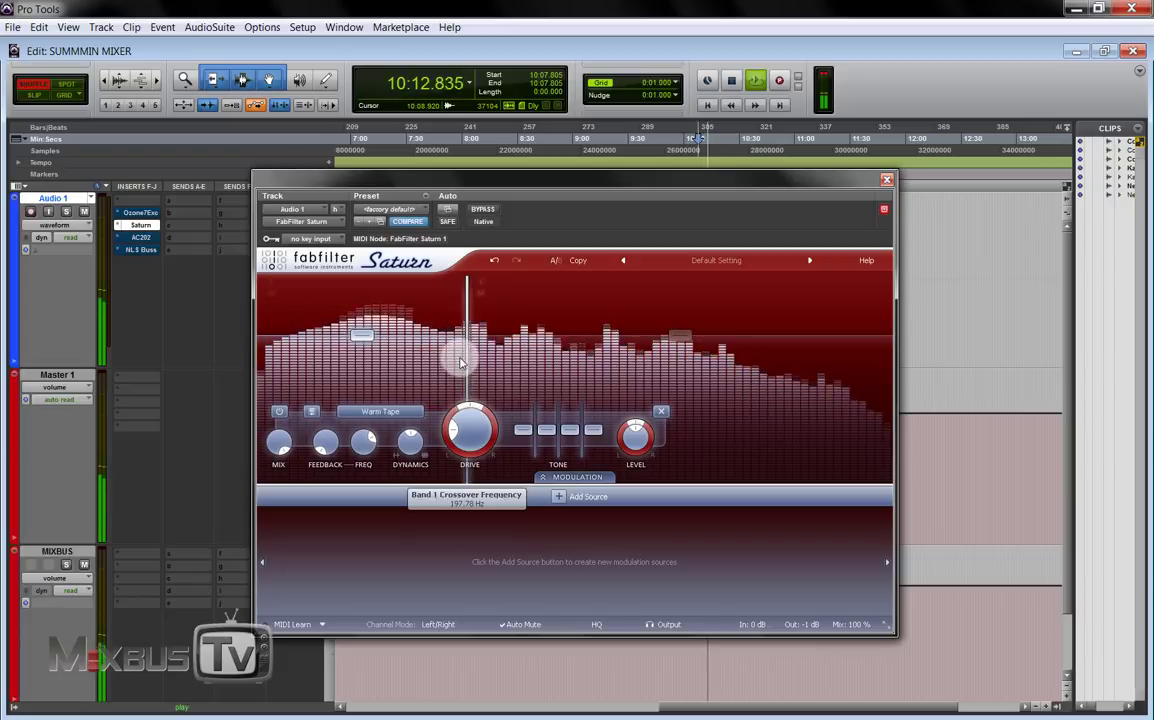
left_click_drag(462, 362, 445, 362)
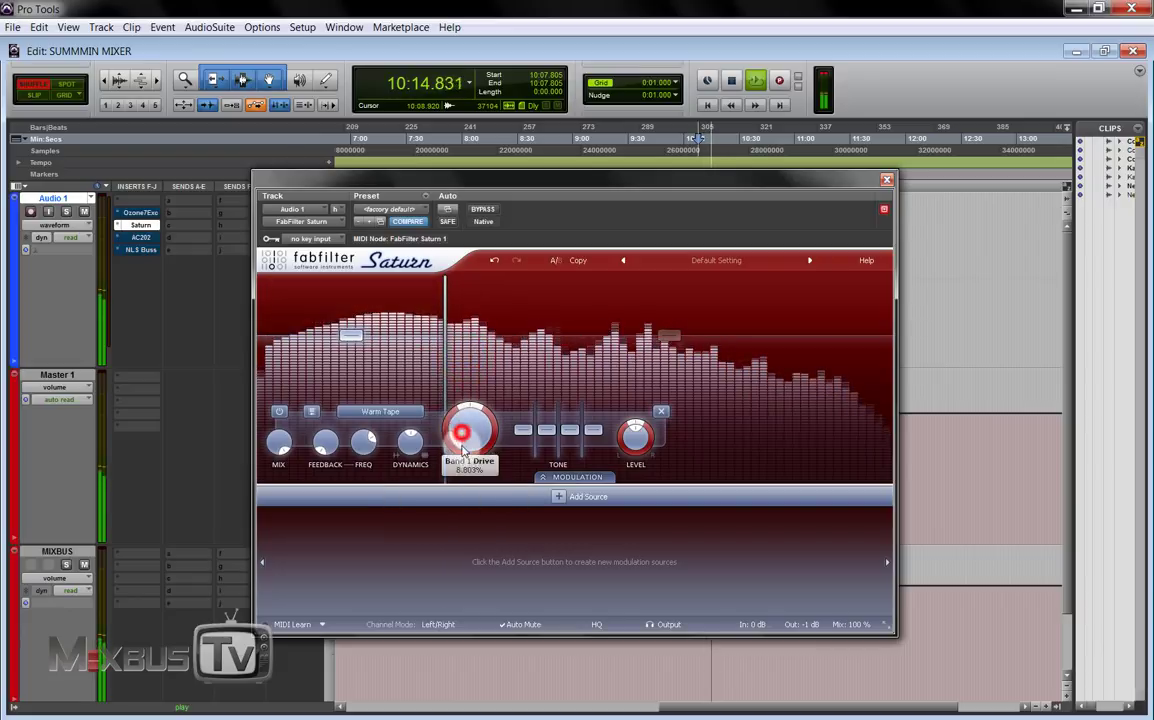
left_click(395, 412)
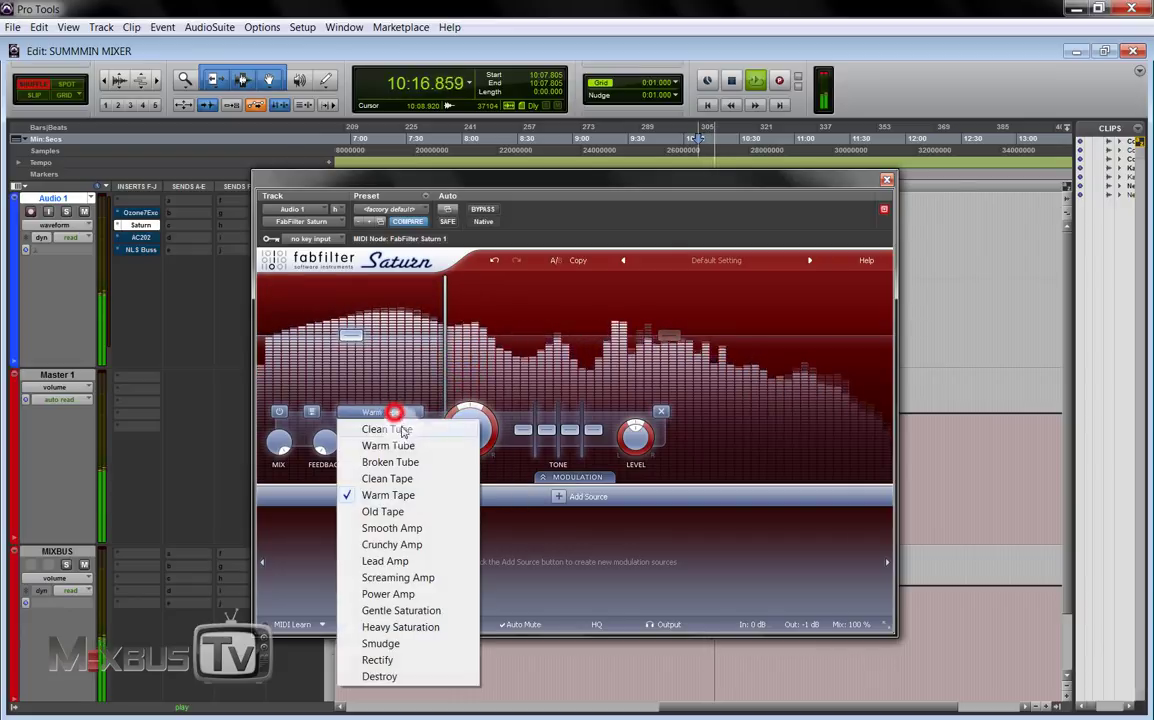
left_click(398, 478)
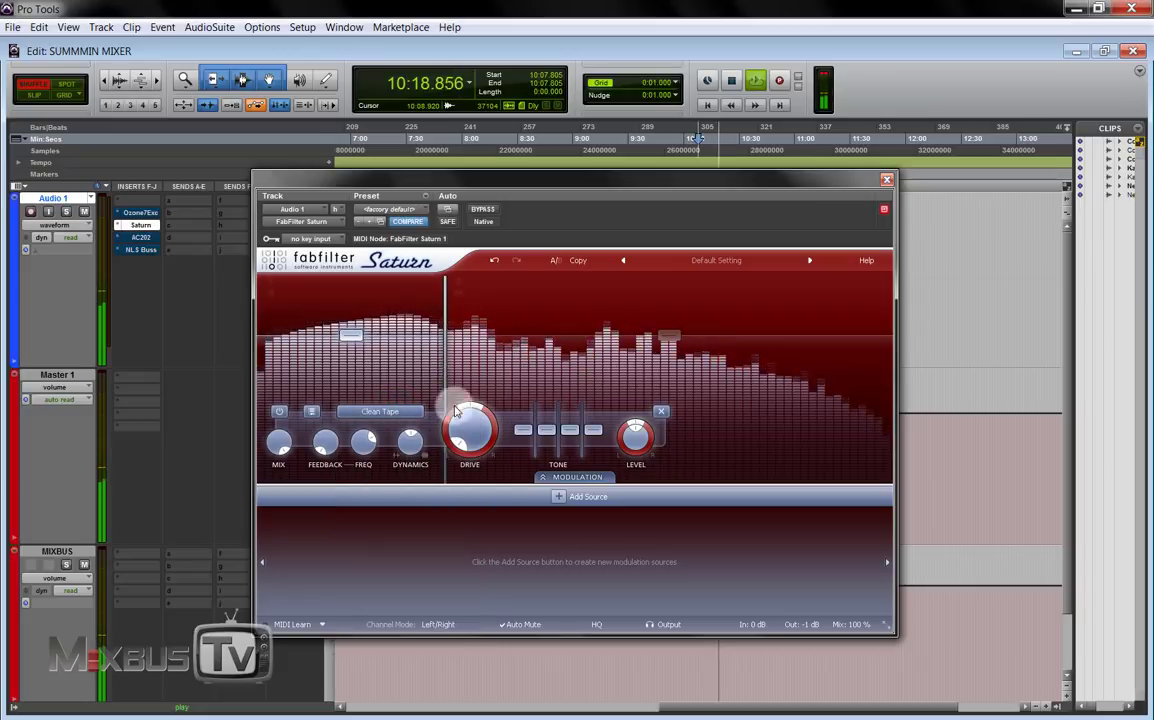
Step: Split off a high band in Saturn with a second crossover and set its saturation style to Warm Tube
left_click(697, 288)
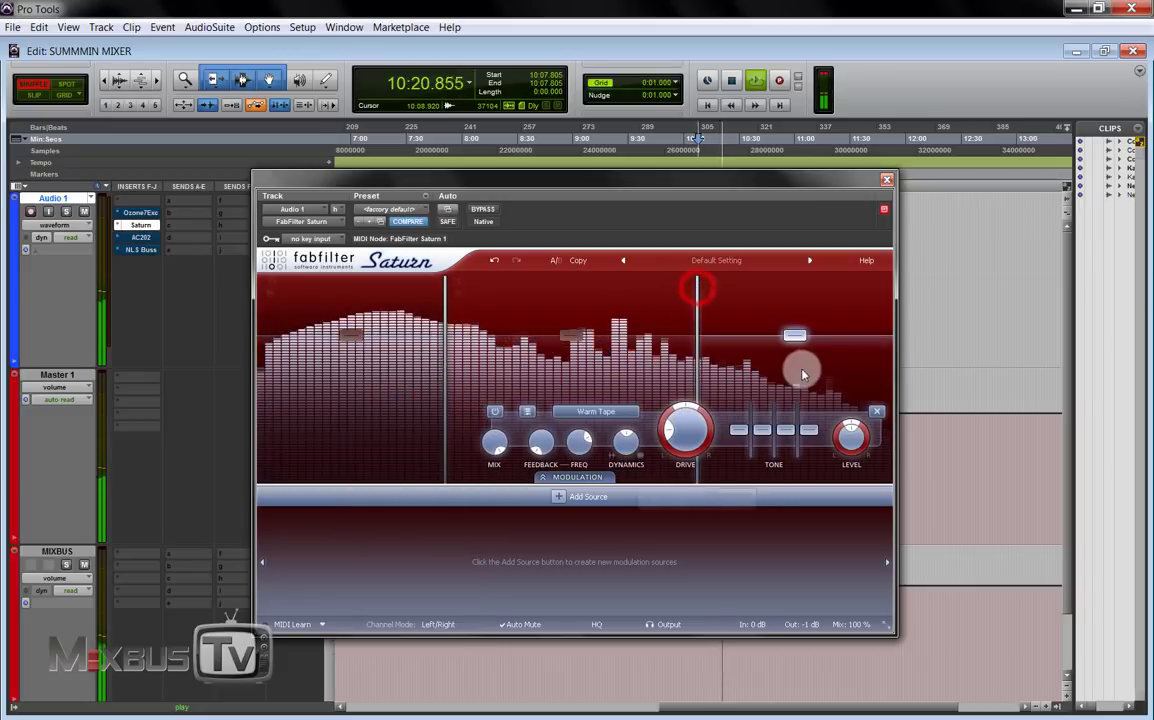
left_click(800, 370)
left_click(596, 411)
left_click(616, 446)
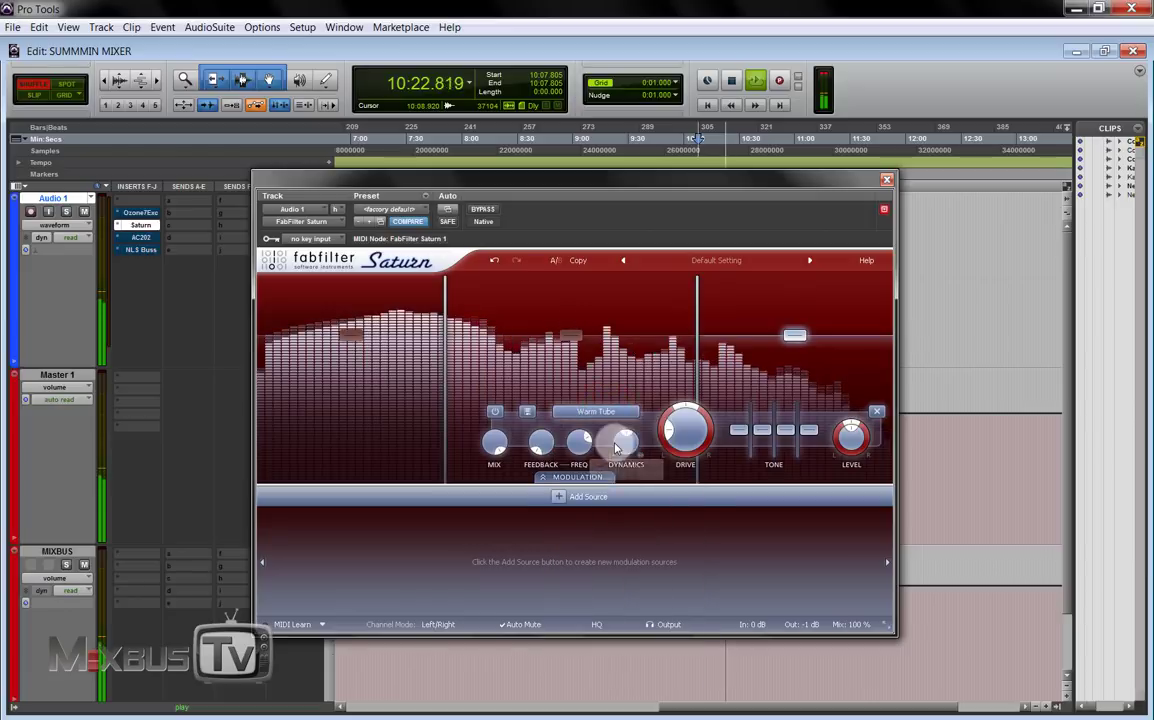
left_click(617, 412)
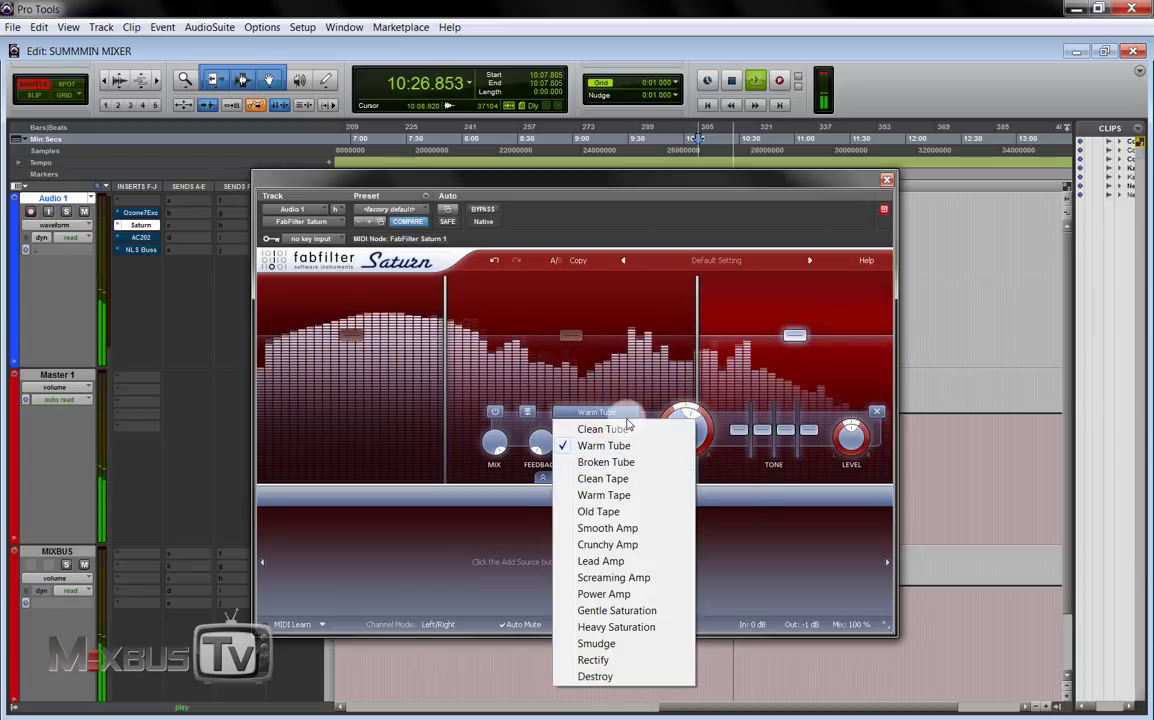
left_click(604, 445)
Step: Set Saturn's middle band to the Clean Tape style and raise its drive slightly
left_click(622, 374)
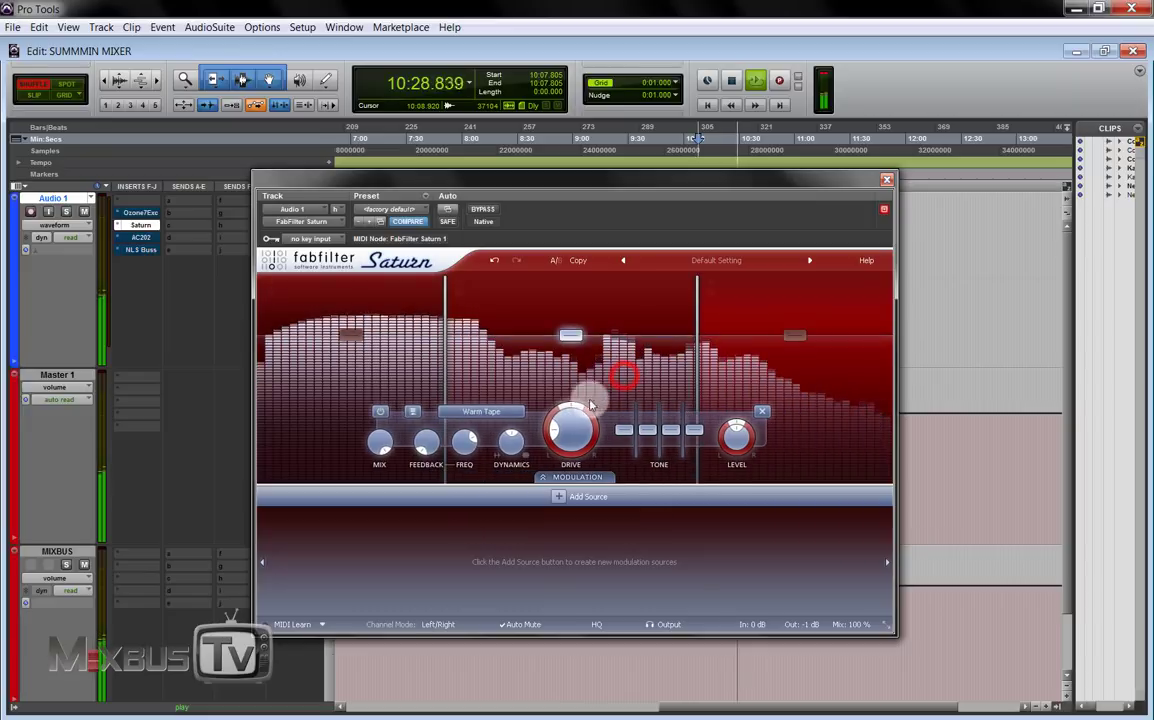
left_click(485, 411)
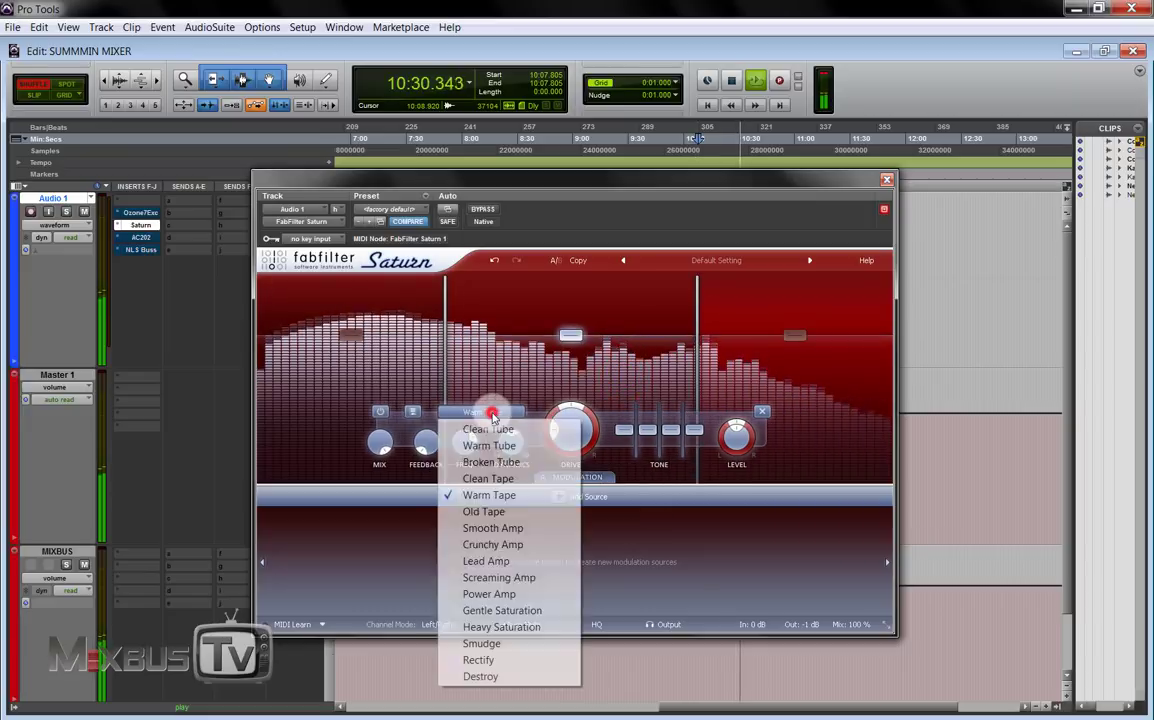
left_click(508, 478)
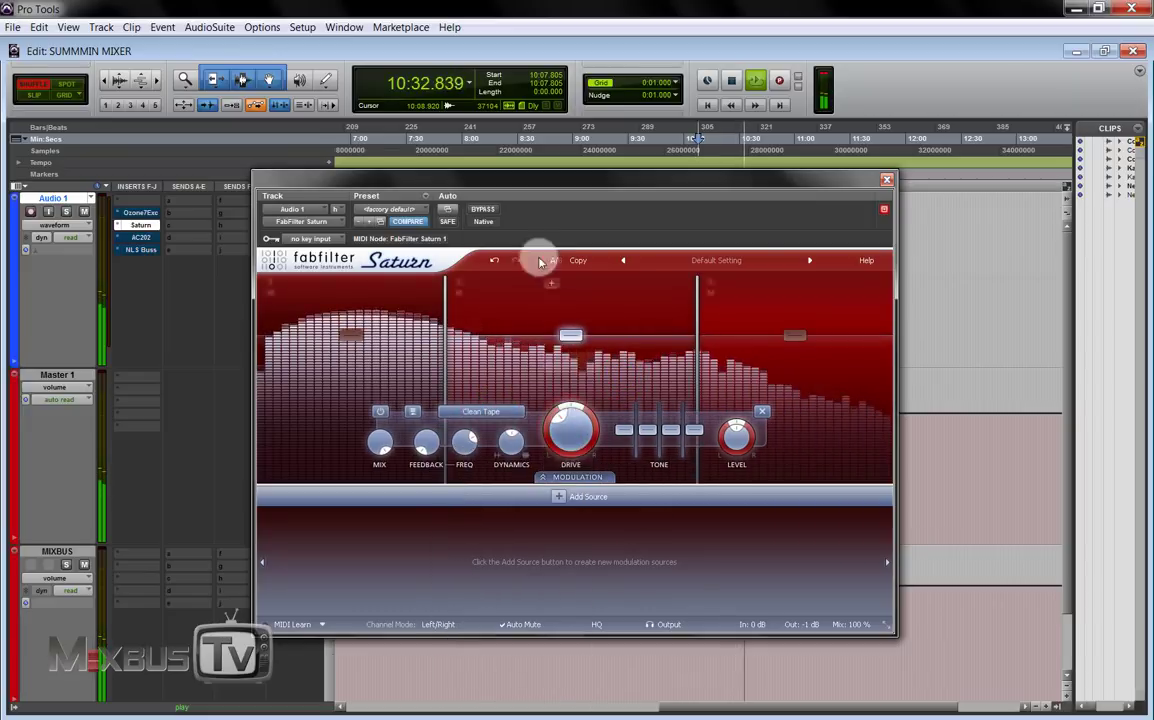
Step: Compare the song with Saturn bypassed and active, leave it active and stop playback
left_click(486, 211)
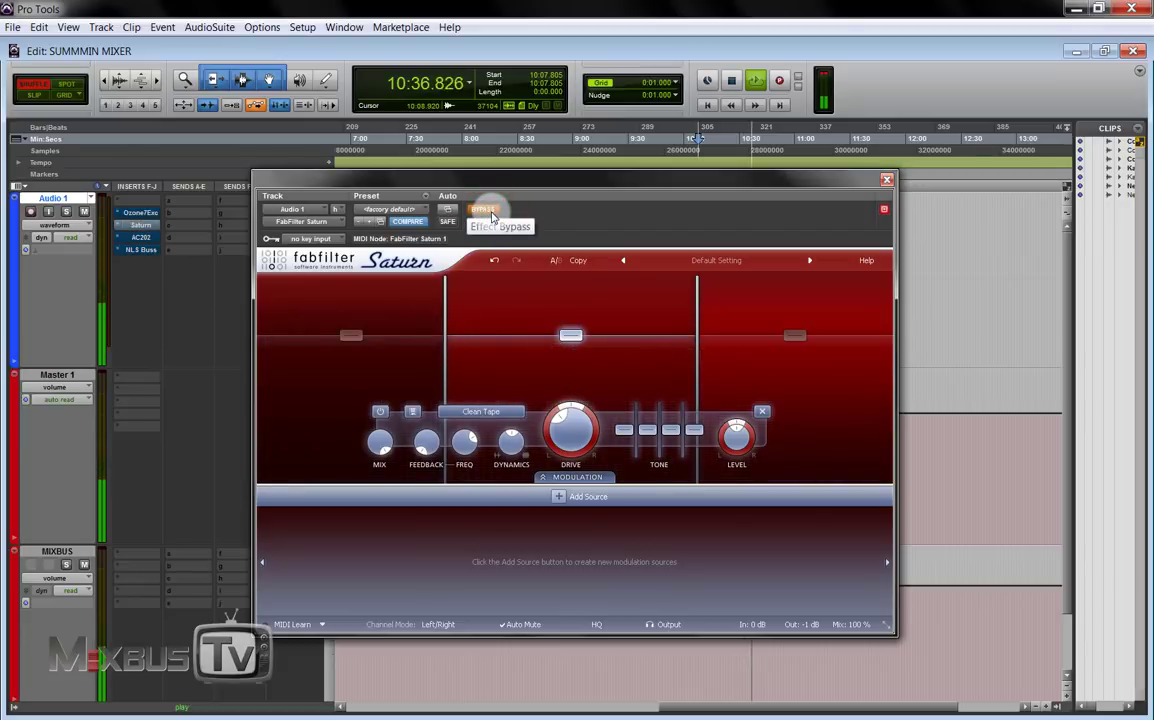
left_click(490, 214)
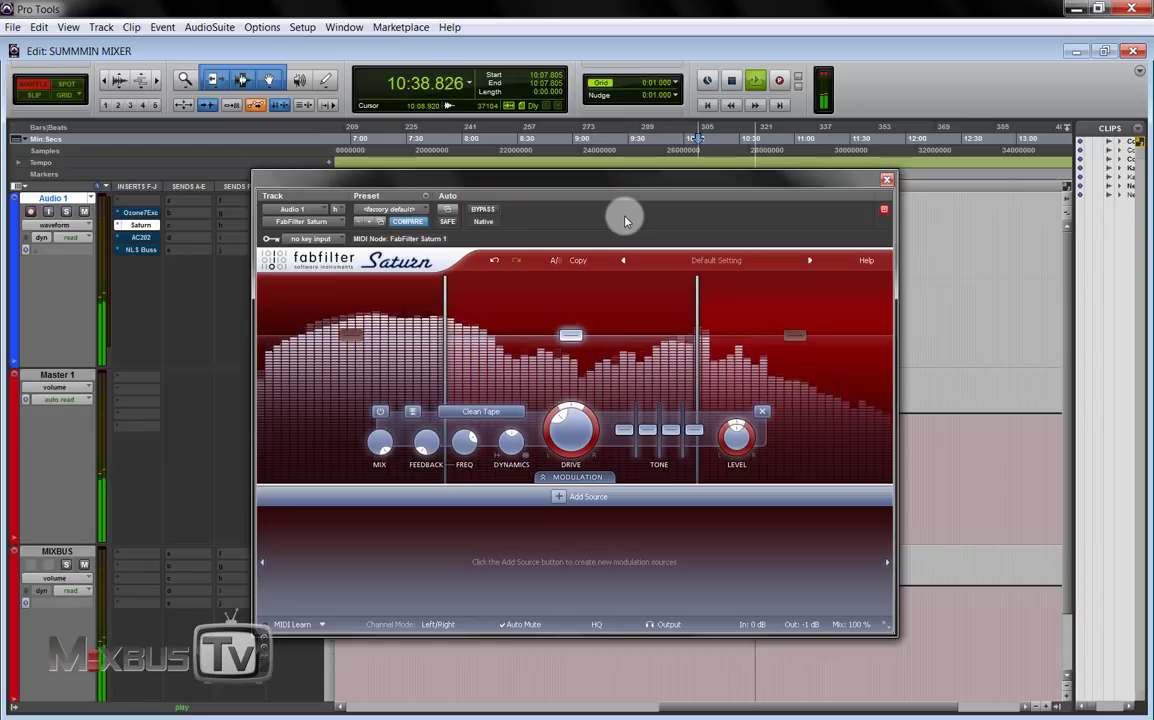
key("space")
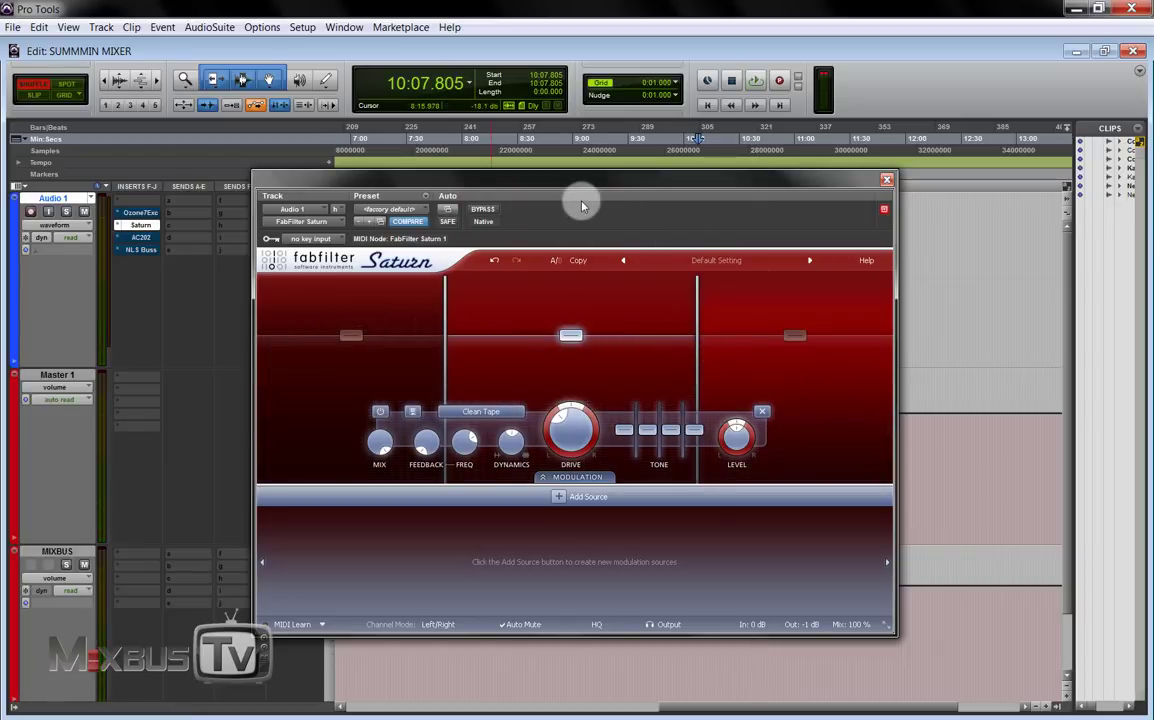
left_click(582, 204)
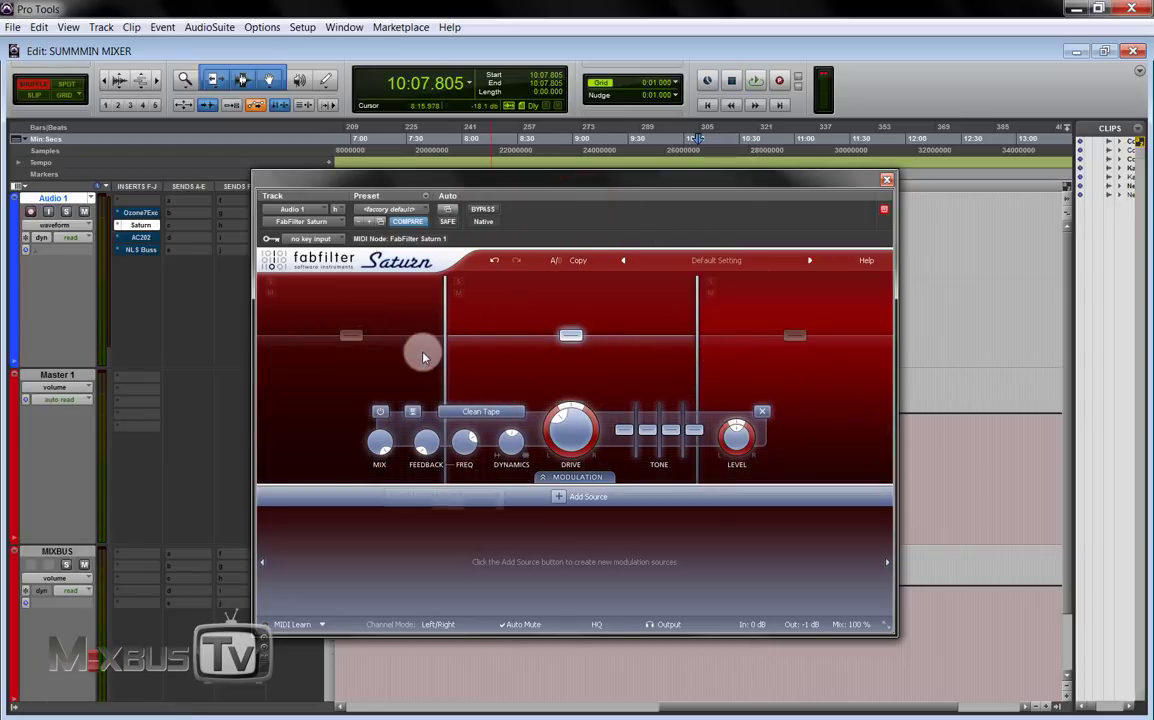
left_click(437, 624)
left_click(455, 652)
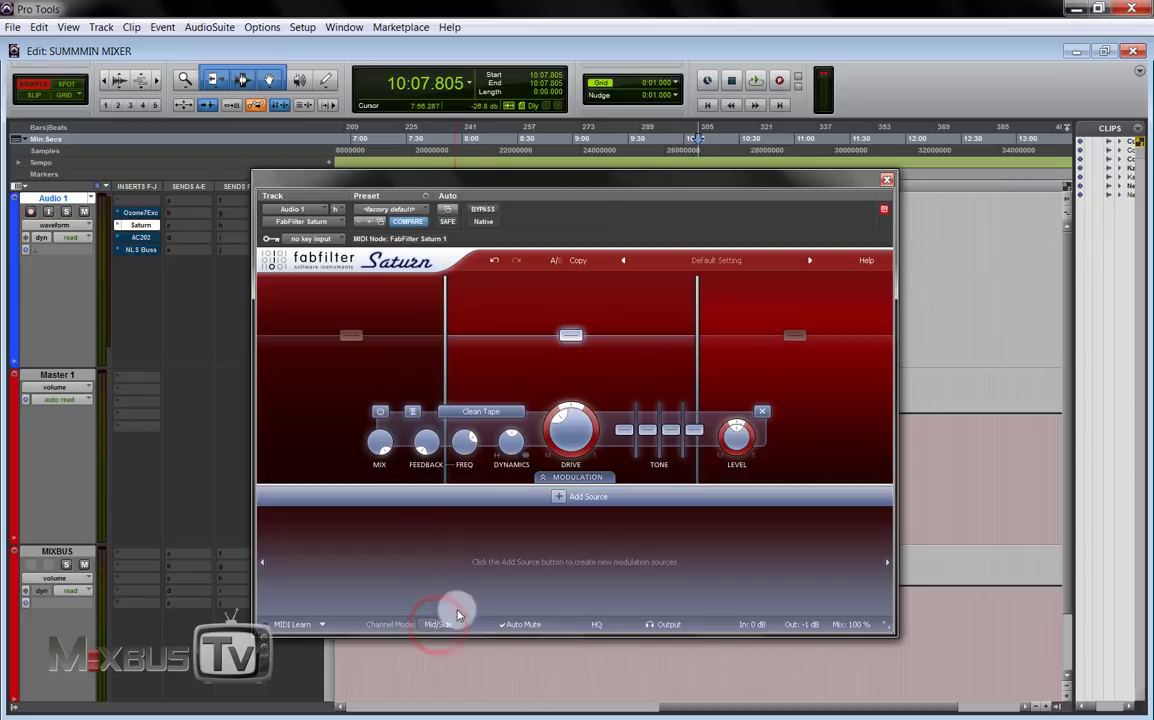
left_click(393, 374)
left_click(568, 363)
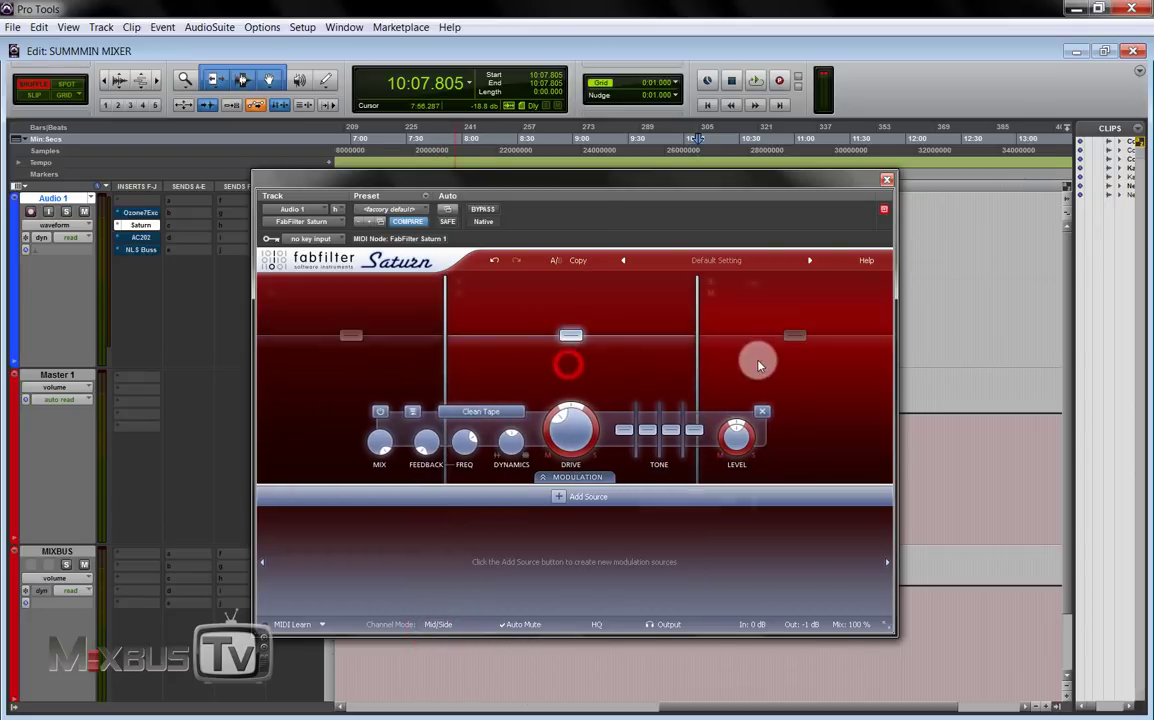
left_click(758, 366)
left_click(414, 392)
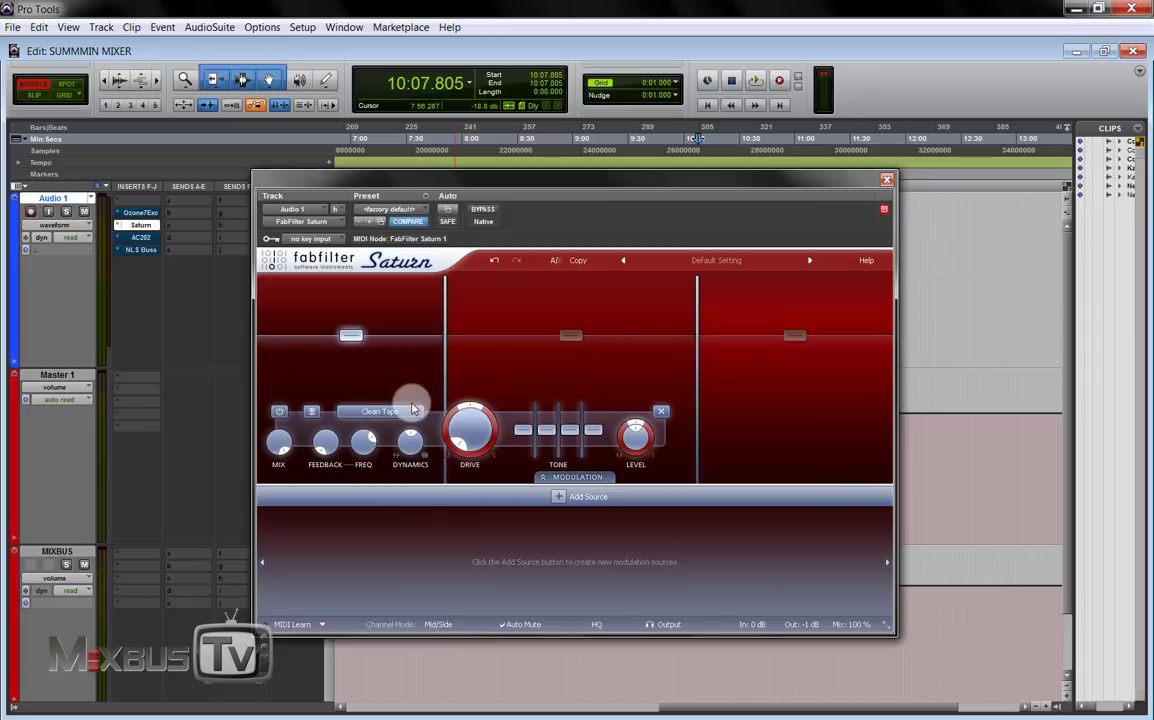
left_click(388, 366)
Step: During playback, push the low band's drive up to 100% and bring it back to about 50%
mouse_move(466, 414)
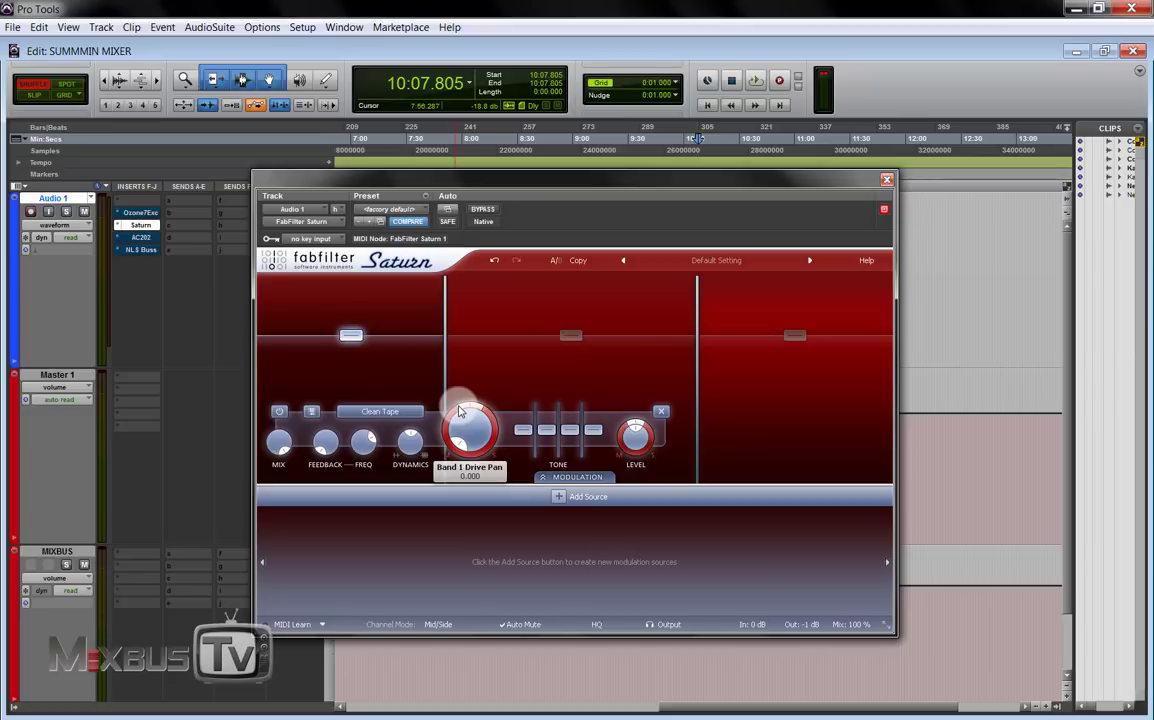
key("space")
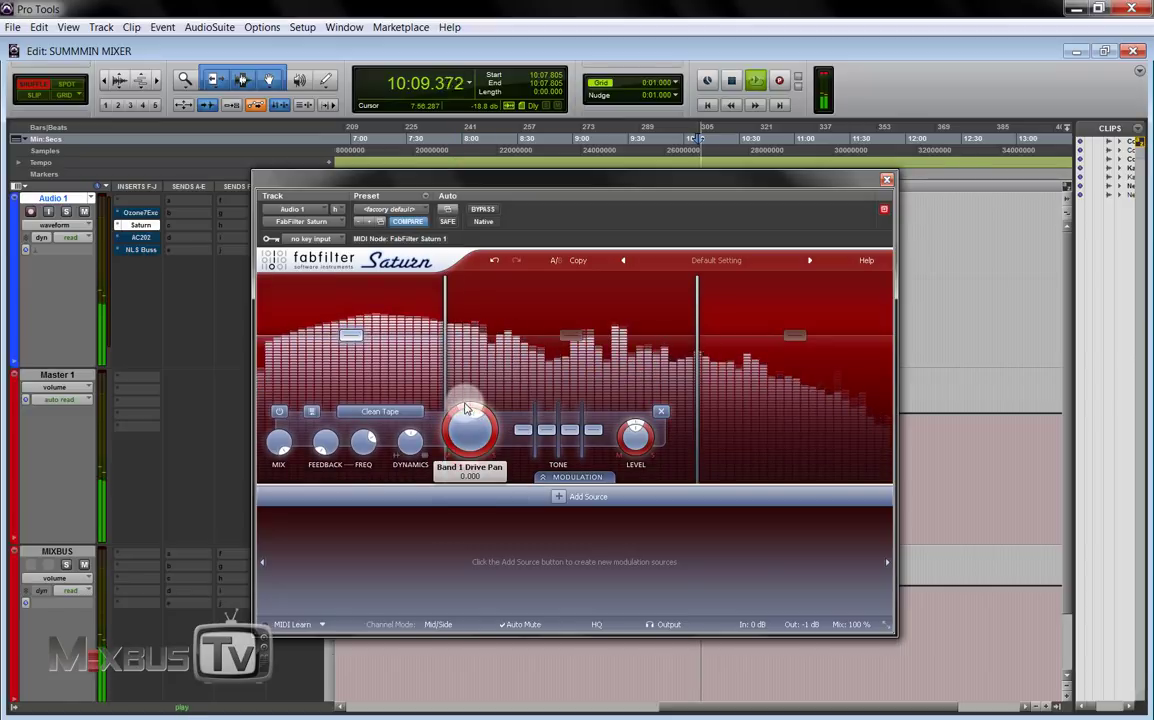
left_click_drag(466, 408, 490, 290)
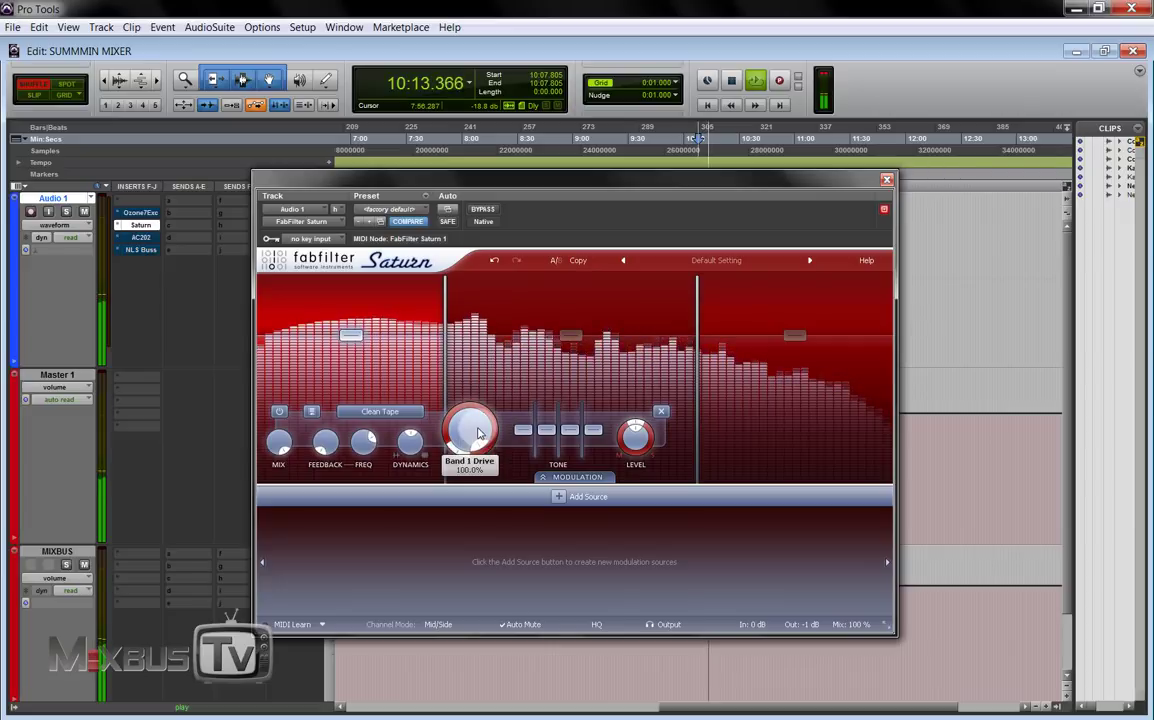
left_click_drag(464, 443, 468, 511)
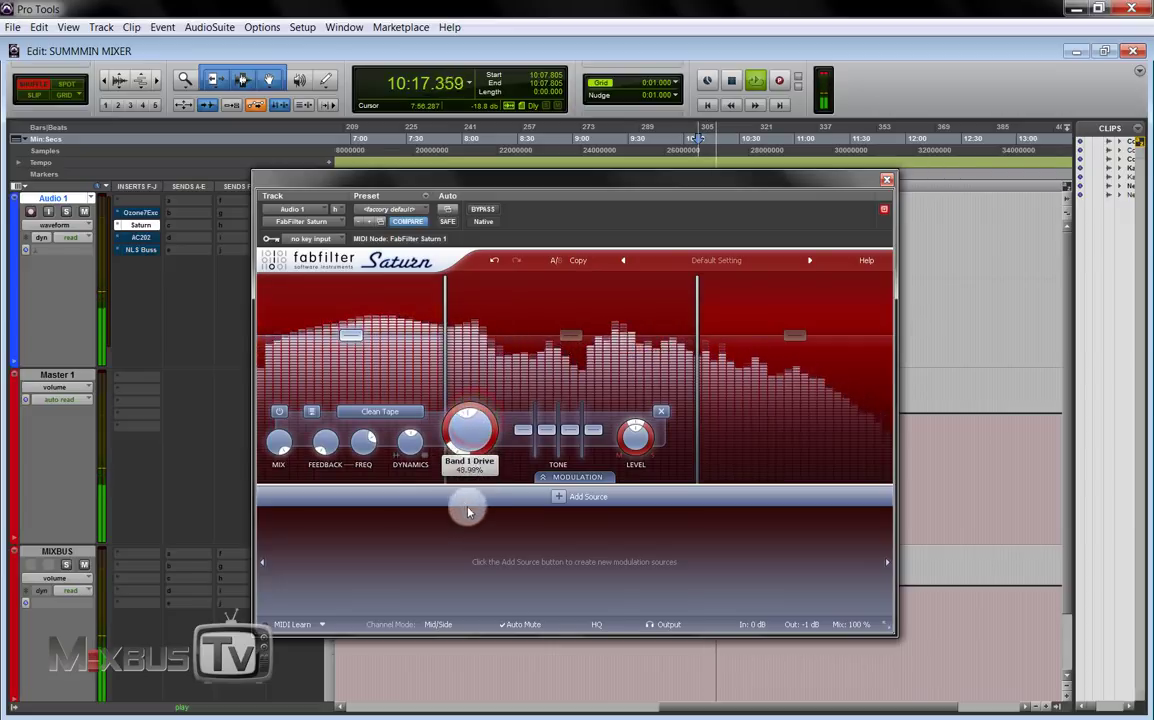
Step: During playback, pan the middle band's drive to about 0.83 toward the sides and bring its drive from 100% to about 78%
left_click(511, 374)
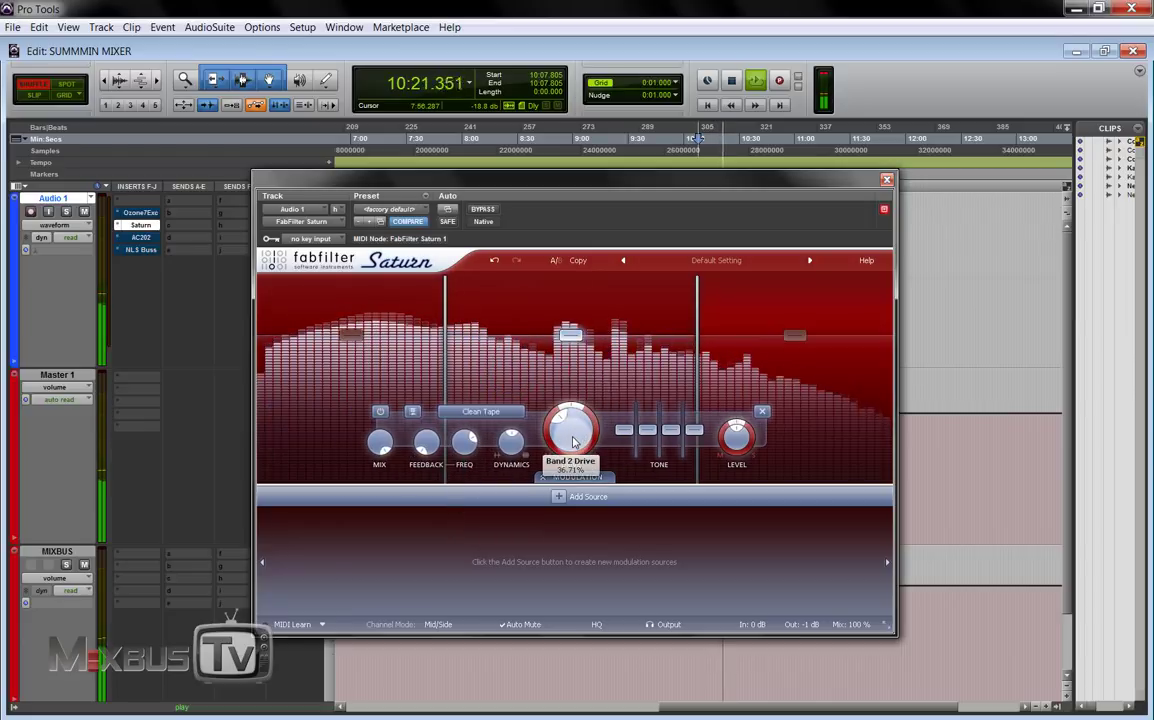
left_click(560, 410)
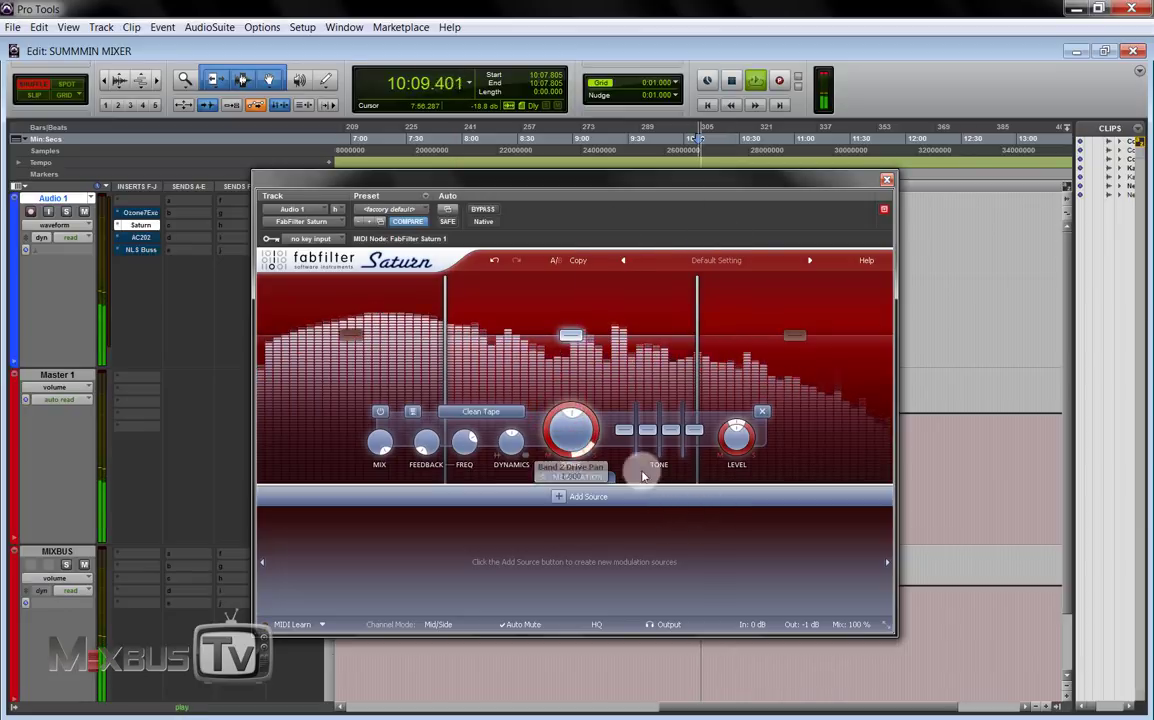
scroll(590, 410, "up", 10)
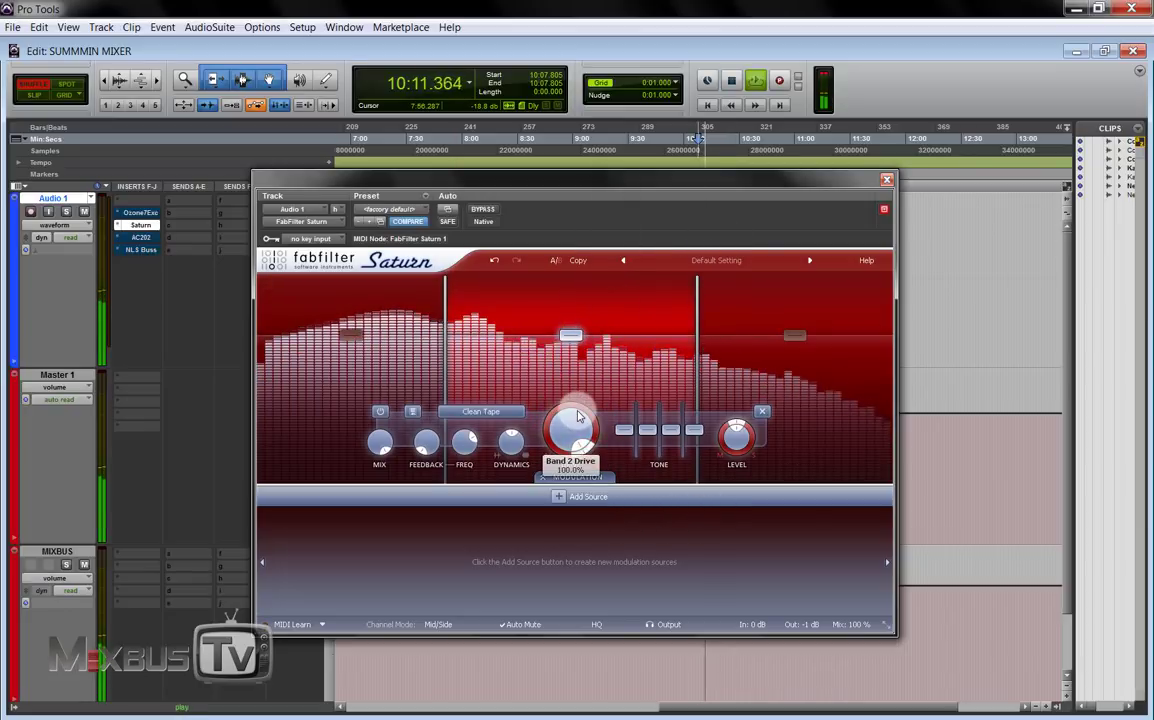
scroll(570, 424, "up", 8)
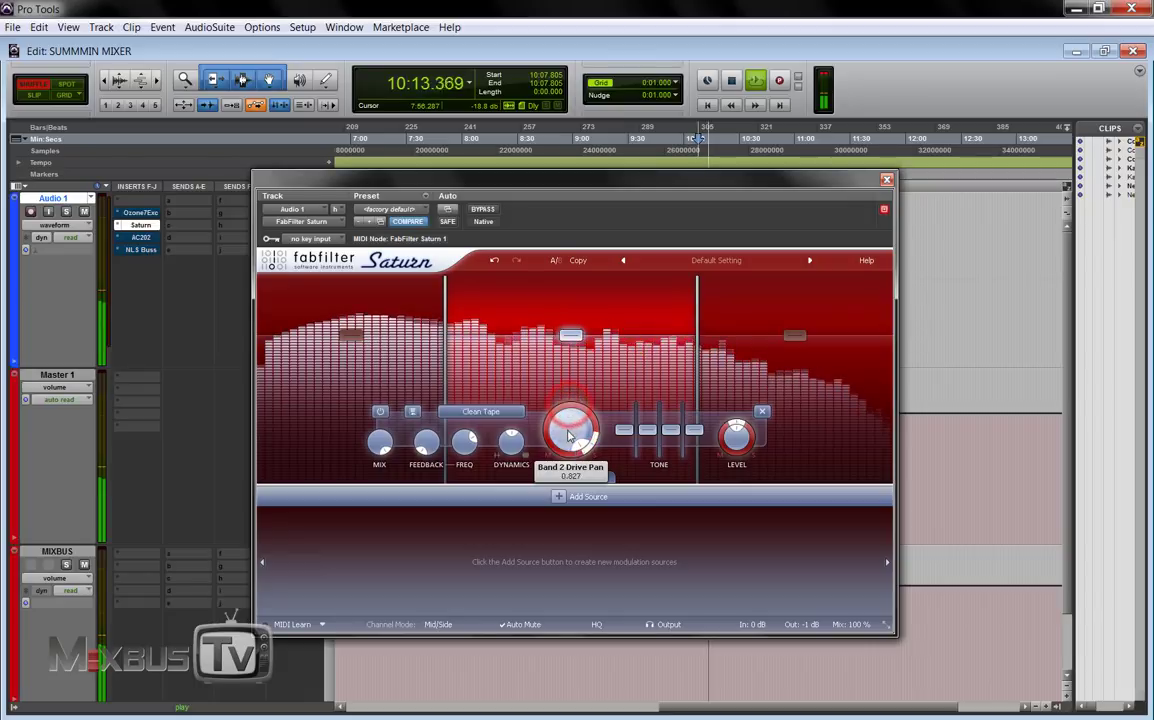
left_click_drag(570, 436, 572, 482)
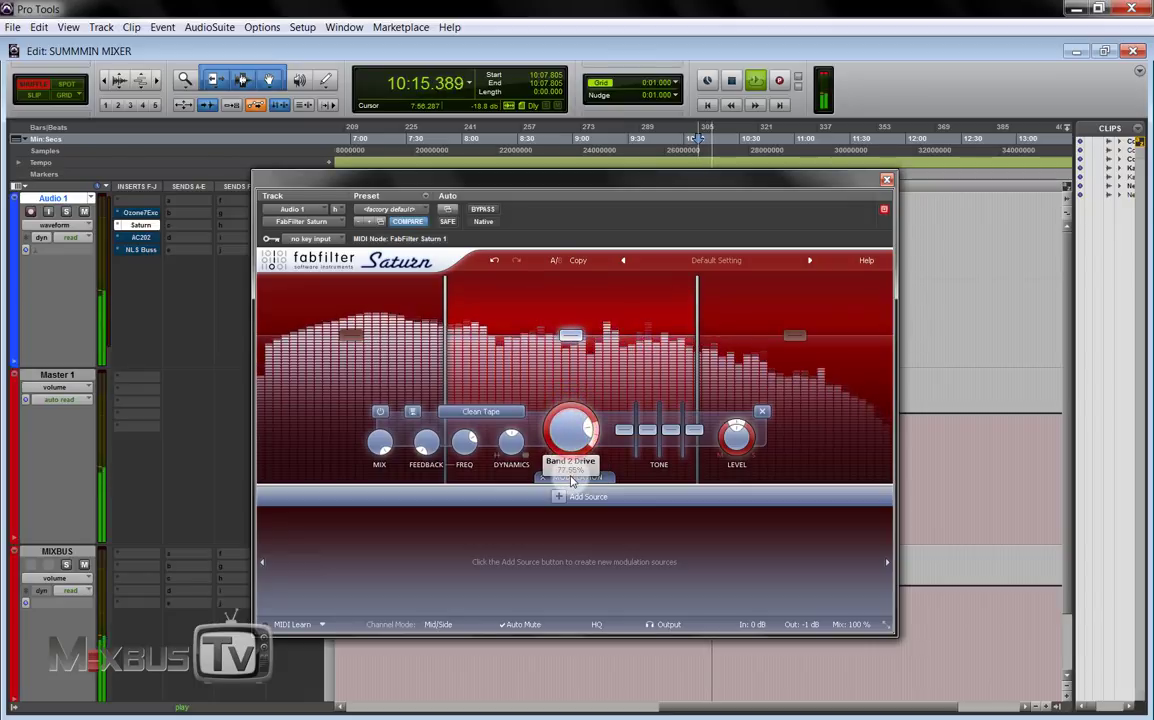
Step: Compare the song with Saturn bypassed and active, leave it active and stop playback
left_click(489, 211)
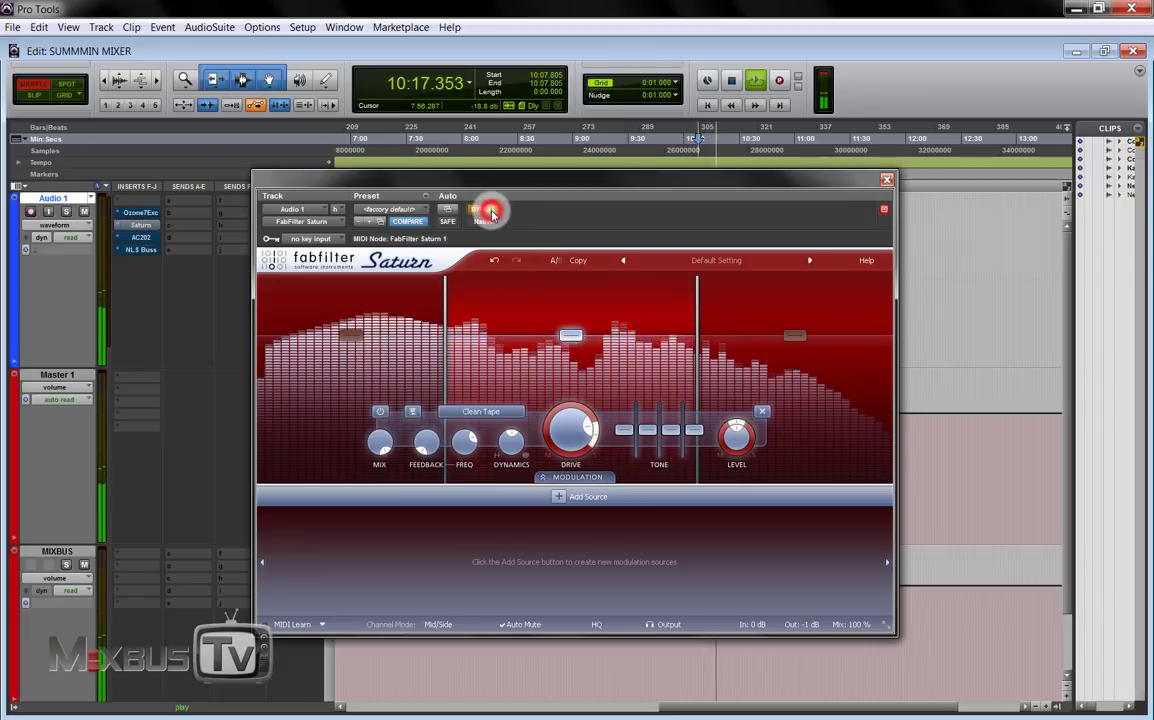
left_click(489, 211)
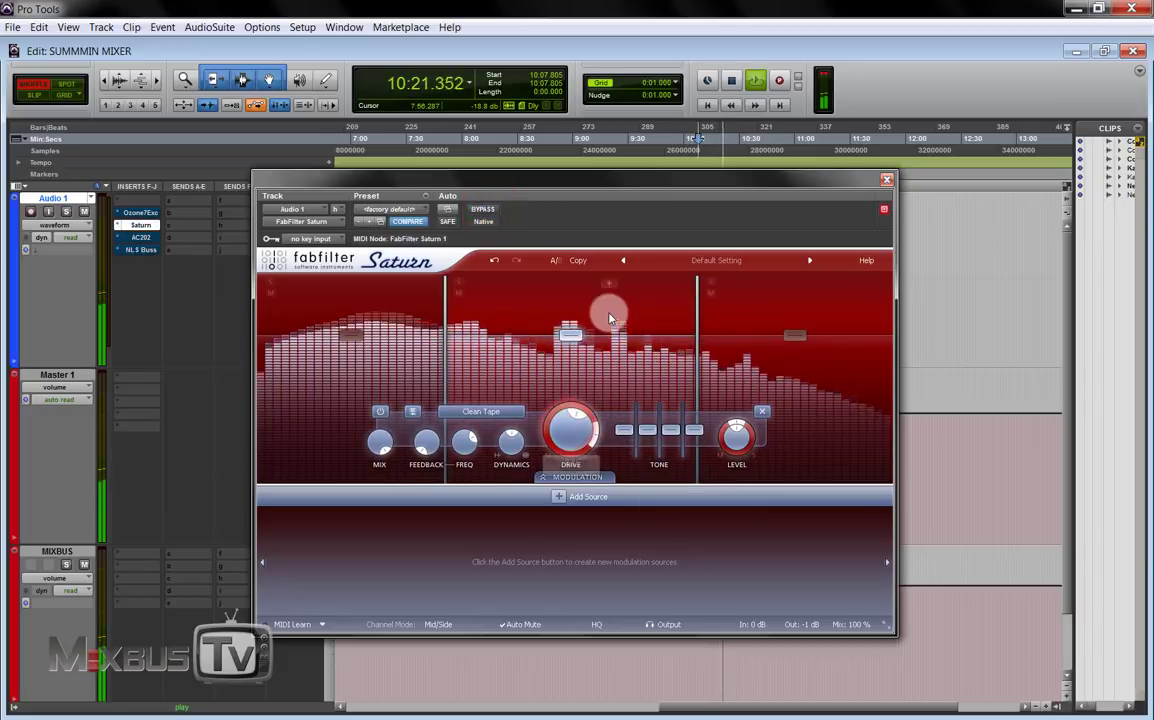
key("space")
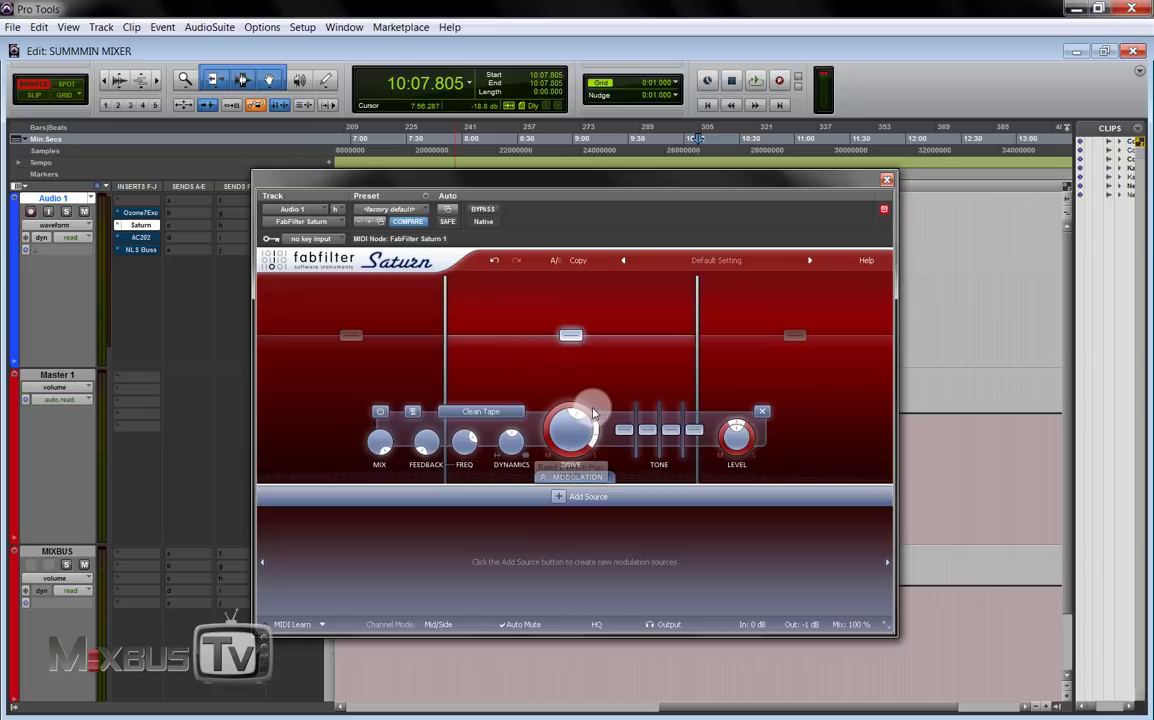
Step: Step back and forth through Saturn's three bands to examine their saturation styles and Mid/Side drive settings, ending on the middle band
mouse_move(588, 413)
left_click_drag(581, 413, 578, 458)
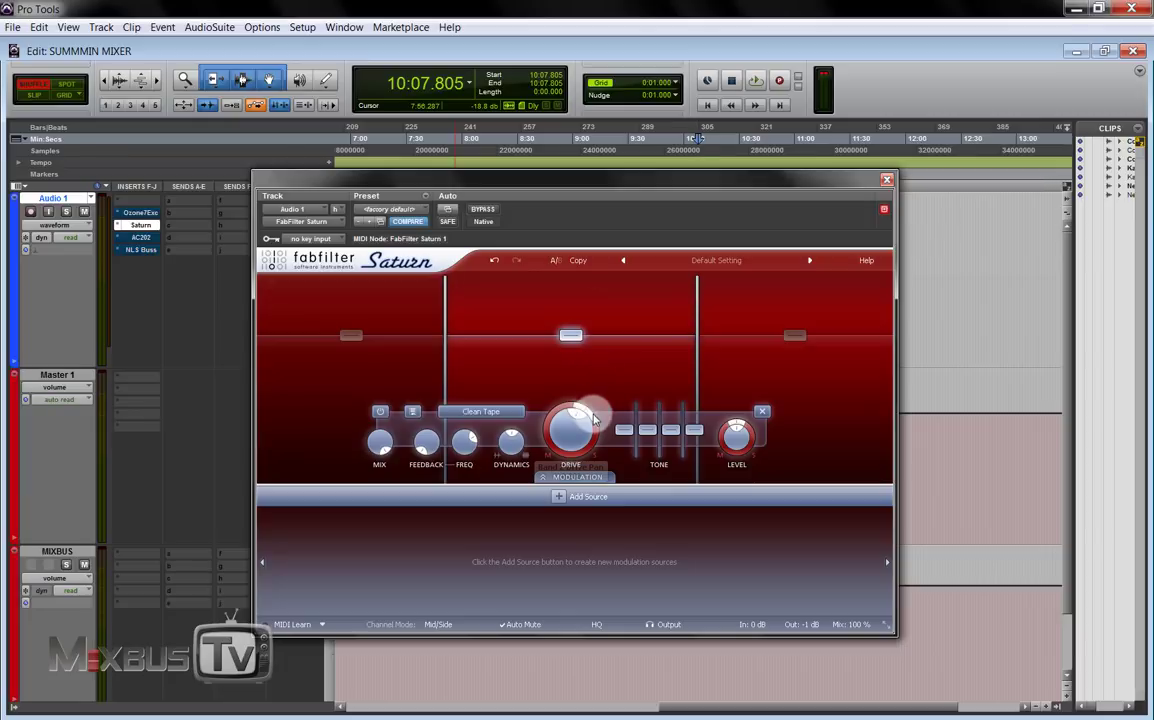
left_click(736, 386)
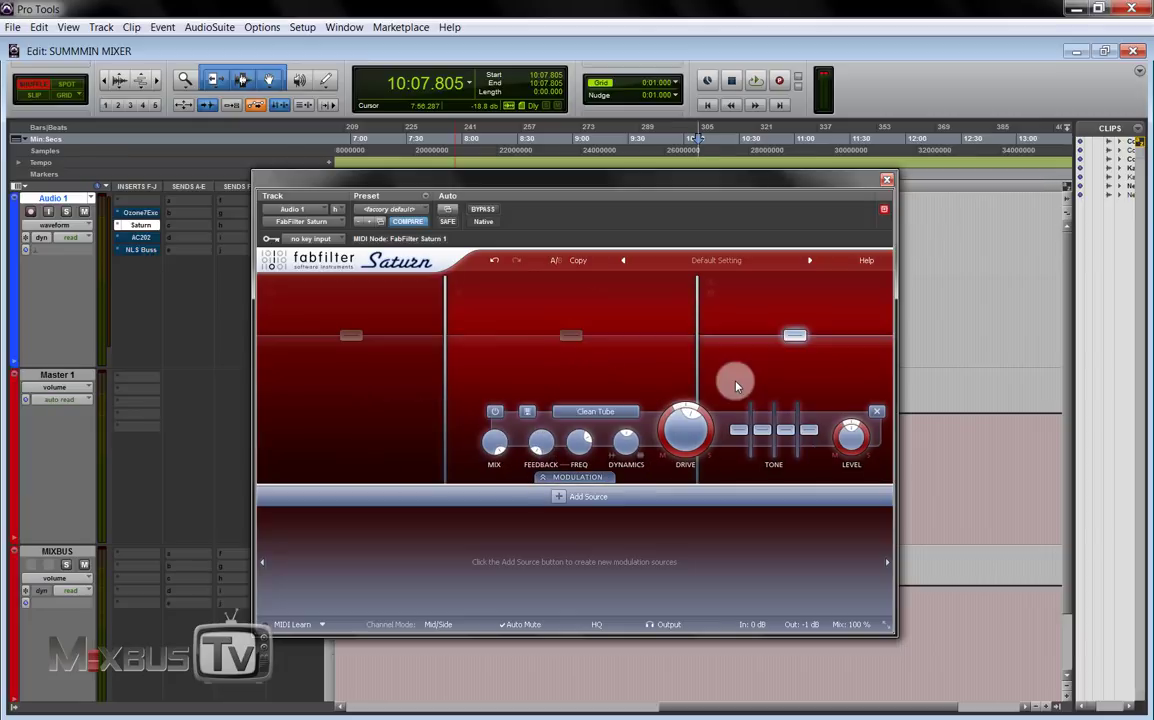
left_click(399, 373)
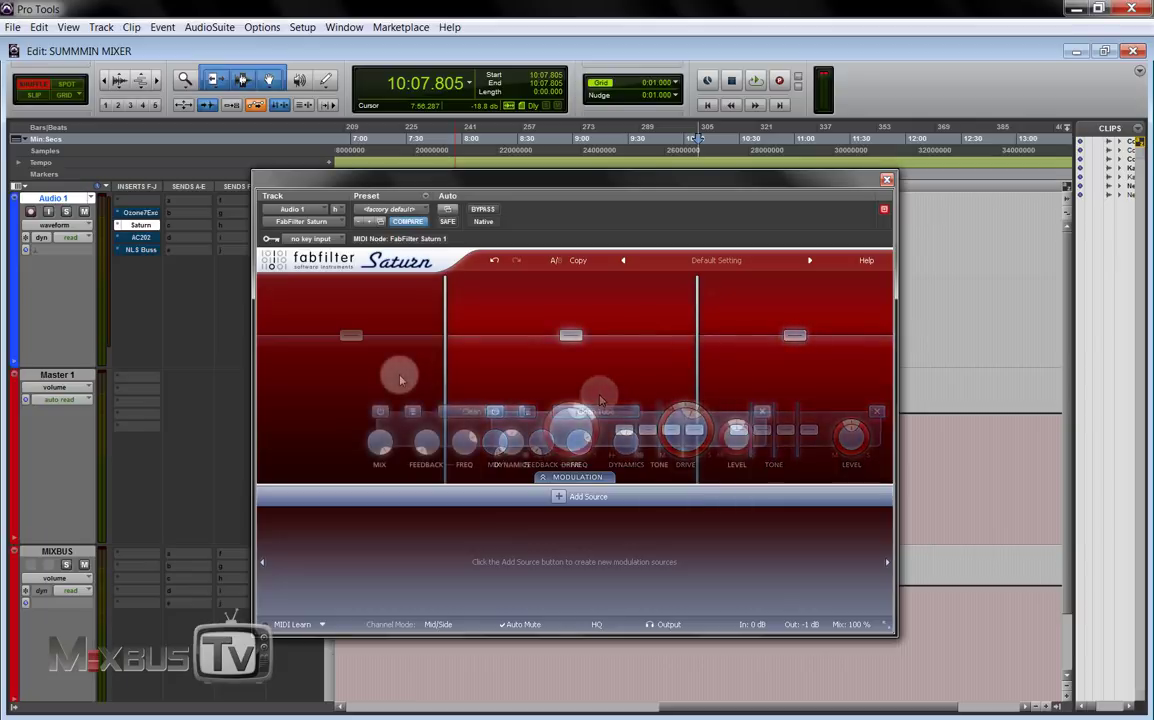
left_click(533, 371)
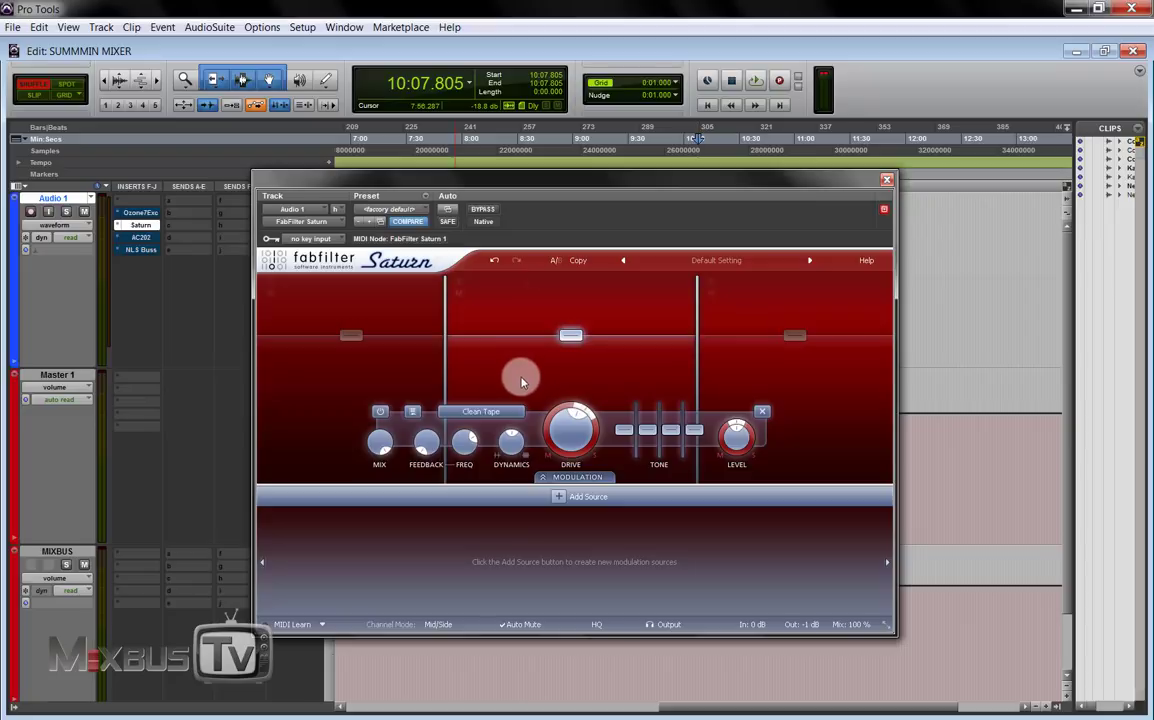
left_click(336, 370)
left_click(554, 366)
left_click(721, 371)
left_click(359, 371)
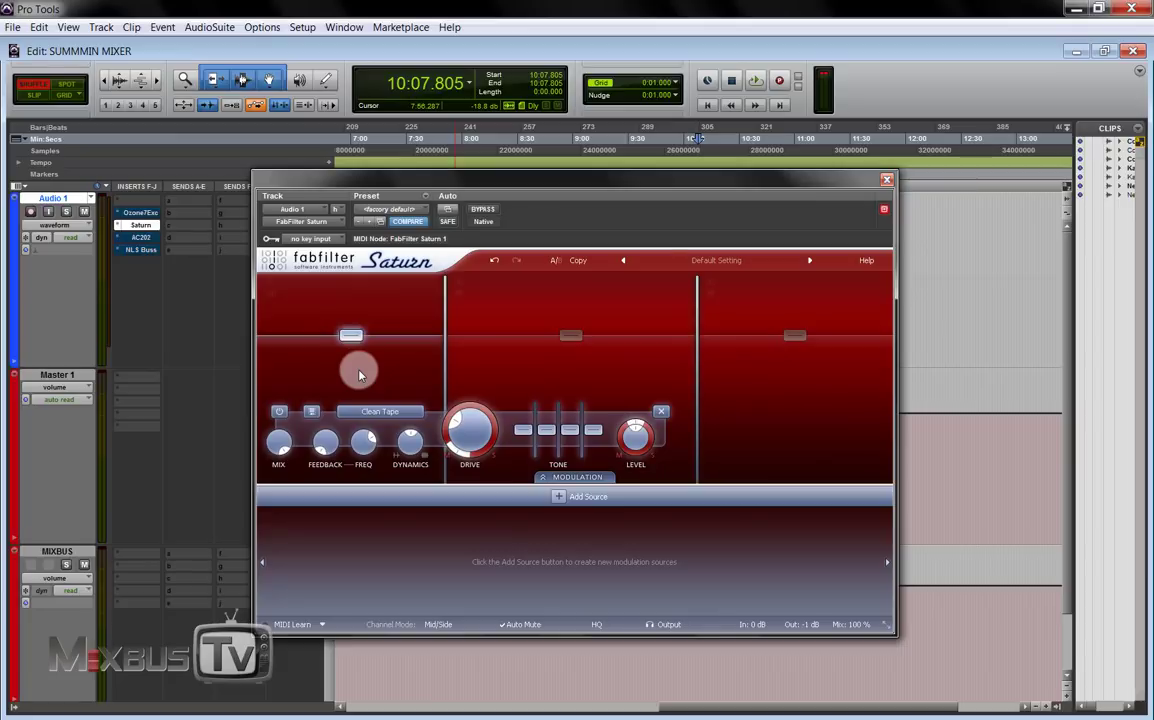
left_click(500, 372)
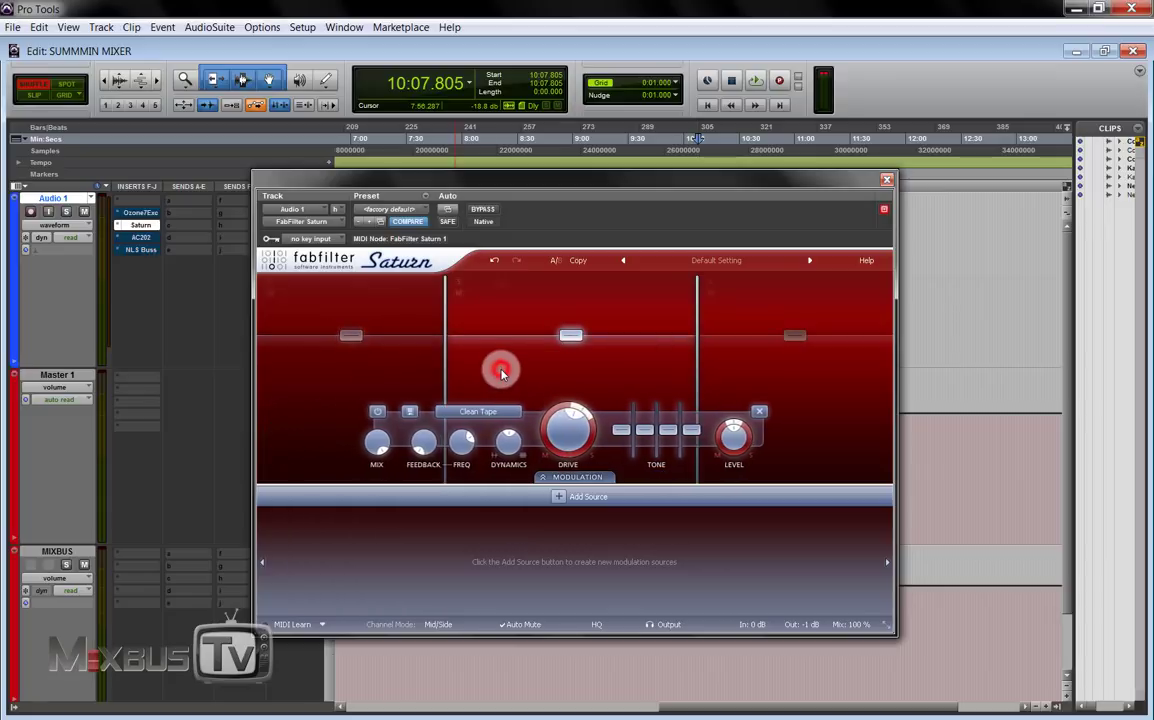
left_click(388, 376)
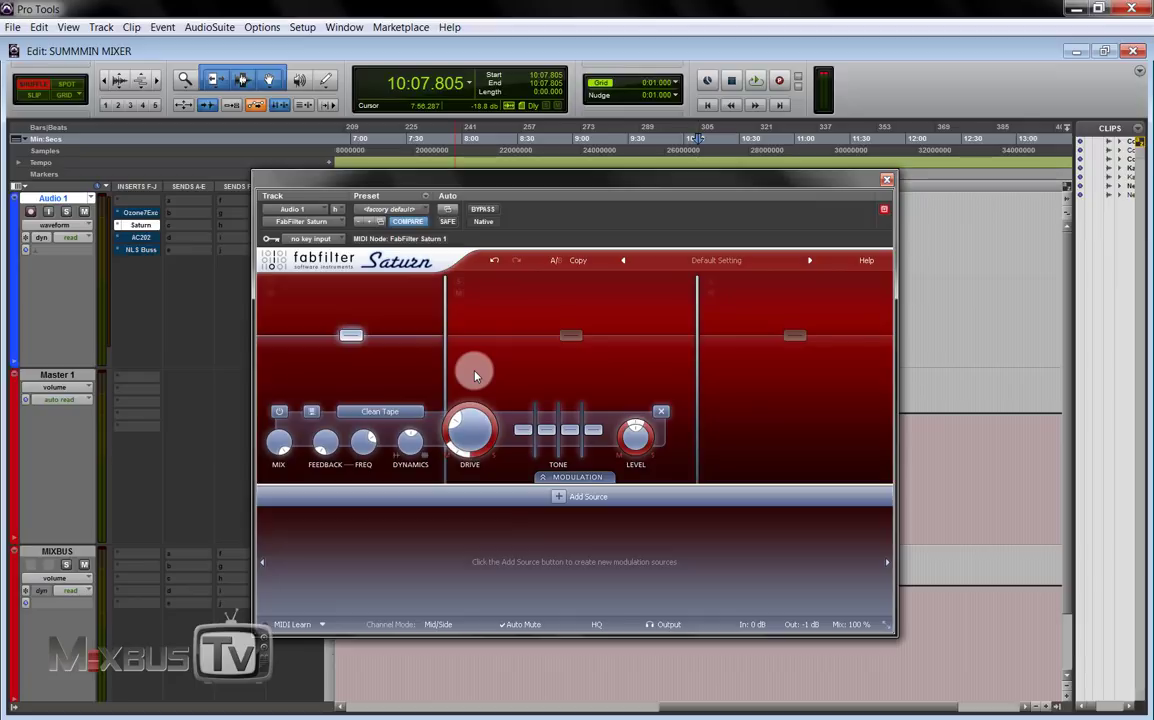
left_click(497, 376)
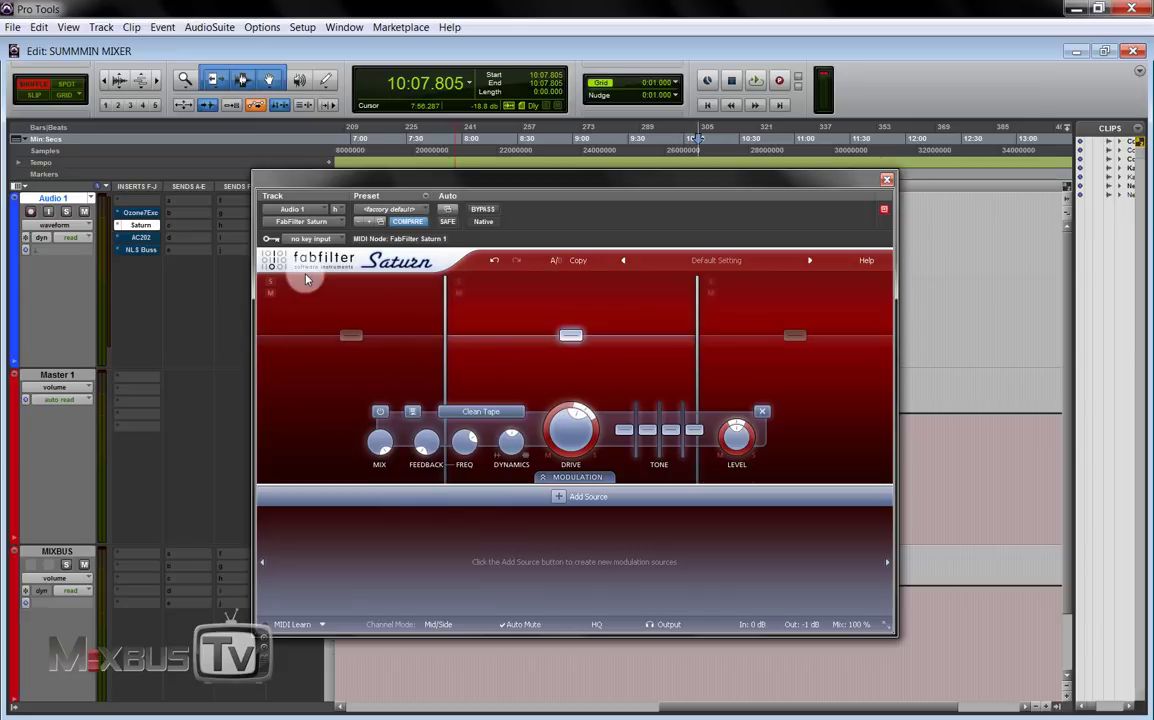
Step: Close Saturn, open the AC202 tape plug-in on Audio 1 and take it out of bypass
left_click(887, 179)
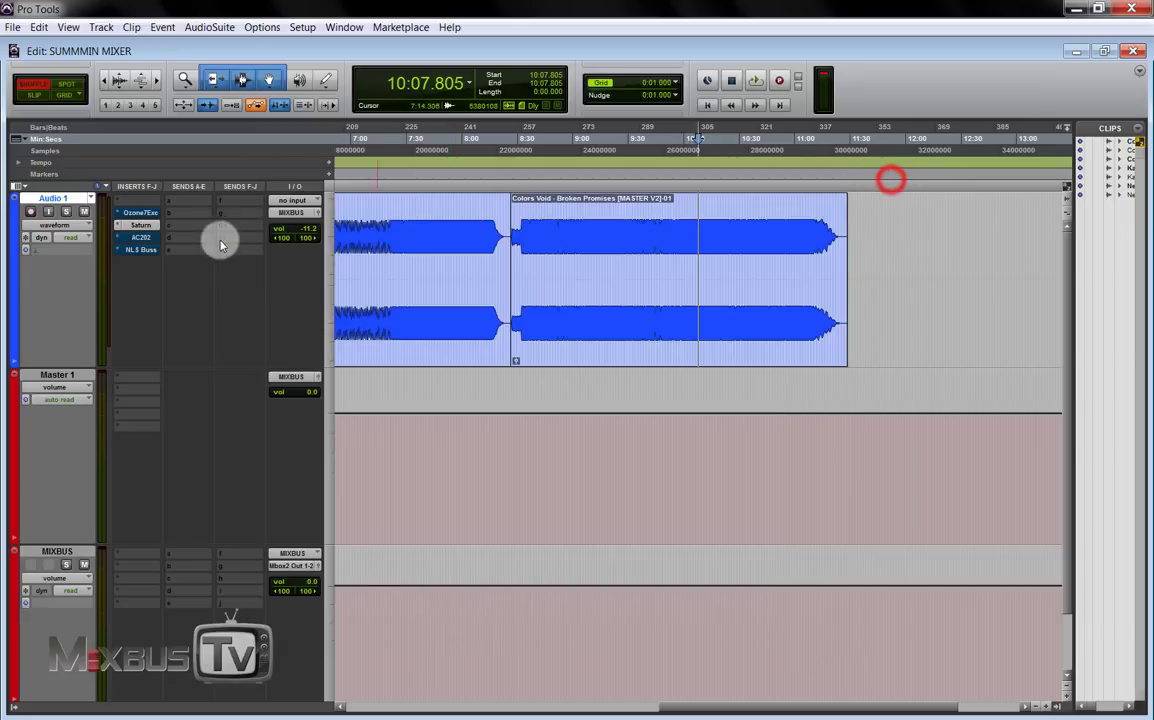
left_click(143, 224)
left_click(148, 240)
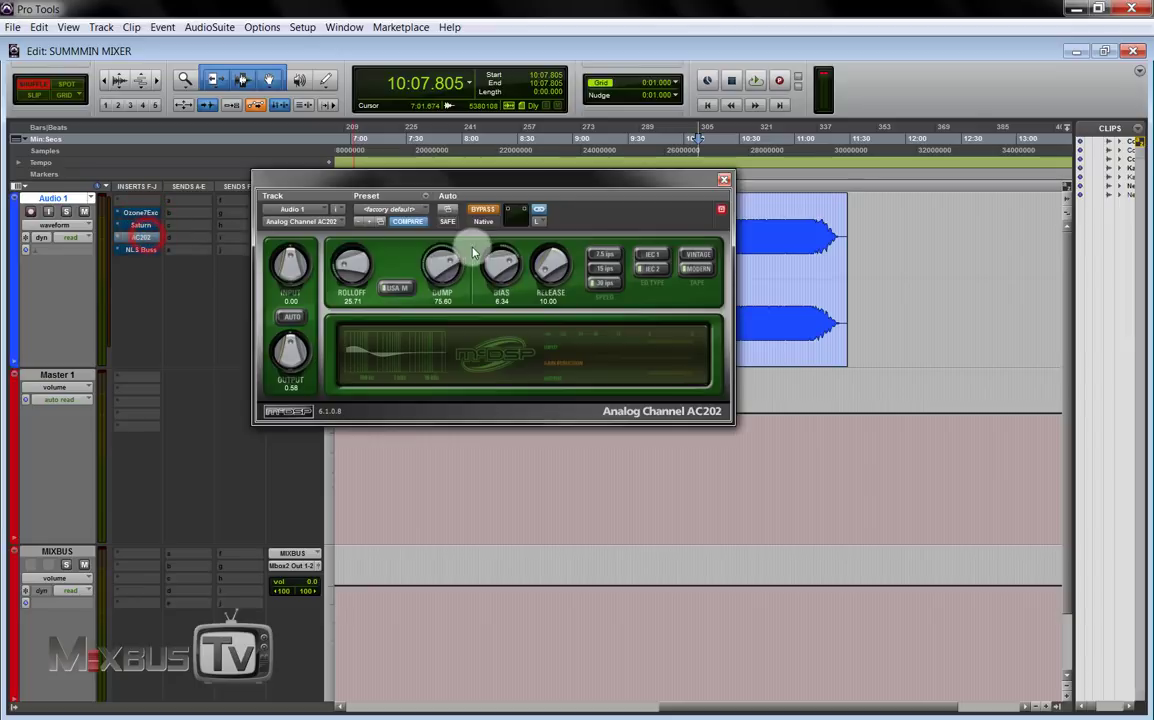
left_click_drag(538, 180, 591, 251)
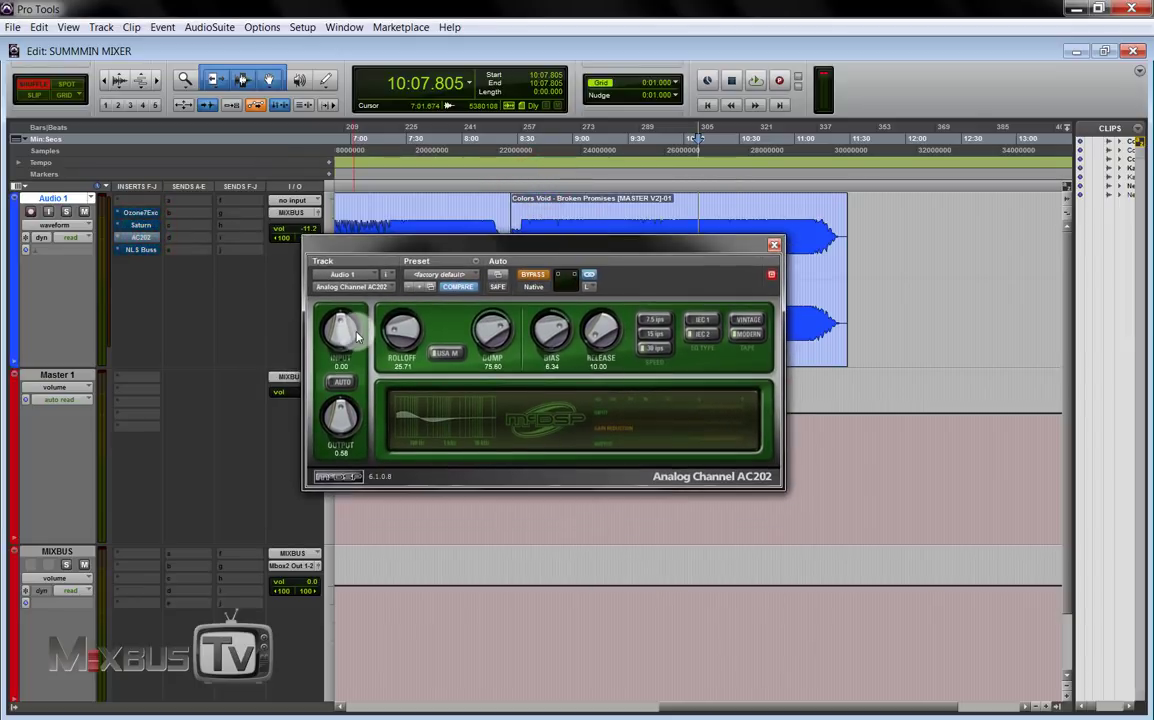
left_click(452, 315)
left_click(532, 254)
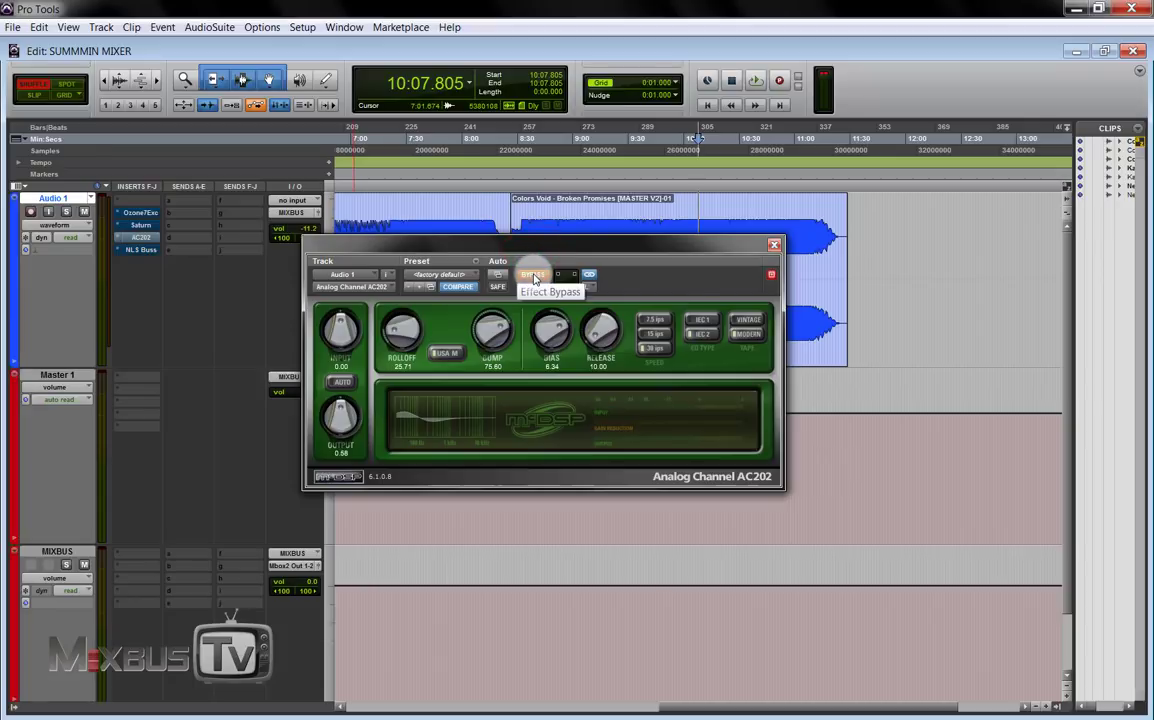
left_click(533, 276)
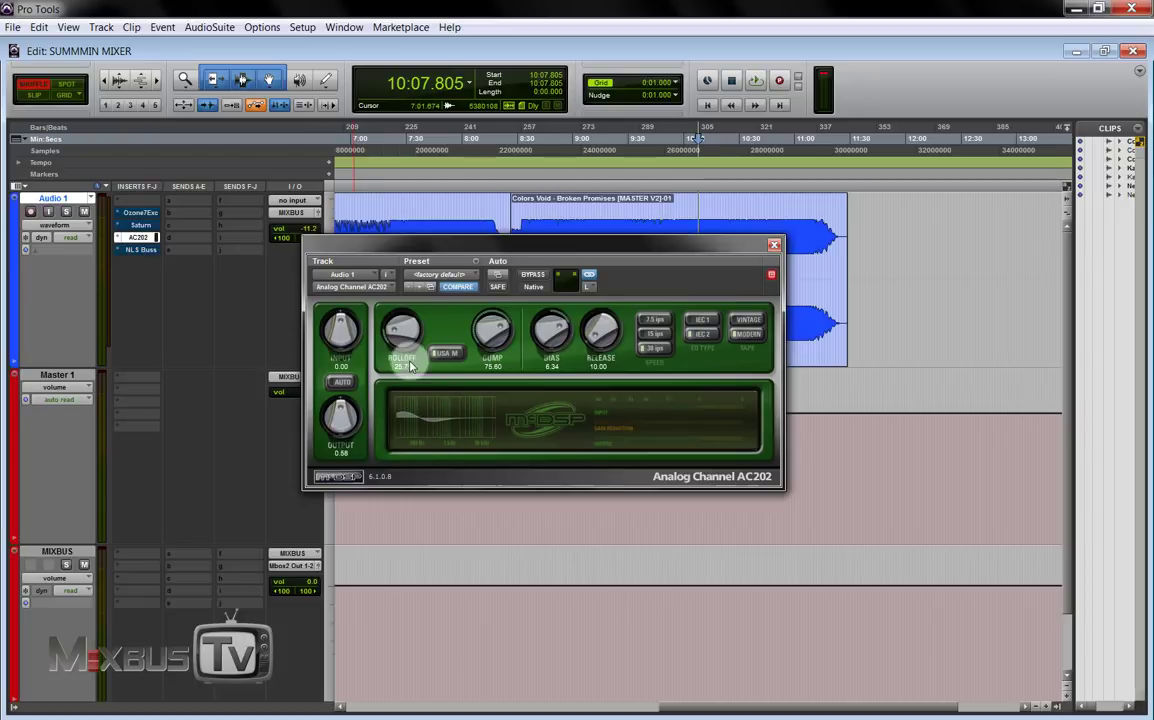
Step: Look over the AC202's tape machine types and speed options, keeping USA-M and 30 ips
left_click(450, 358)
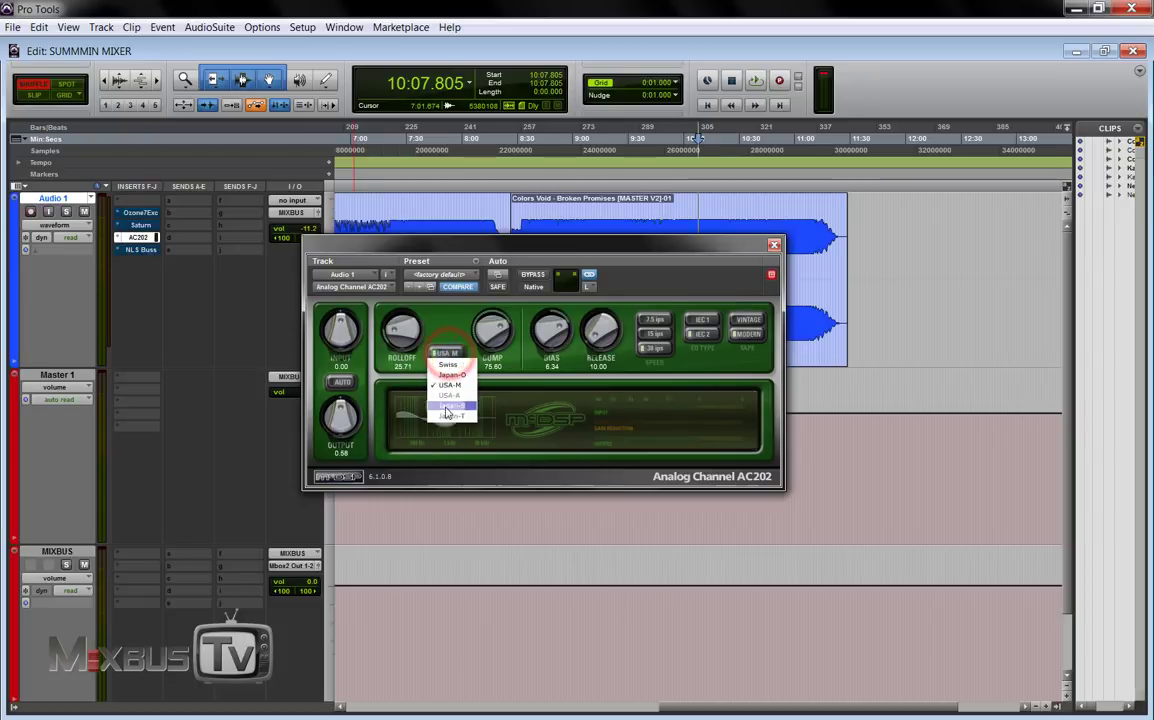
left_click(468, 320)
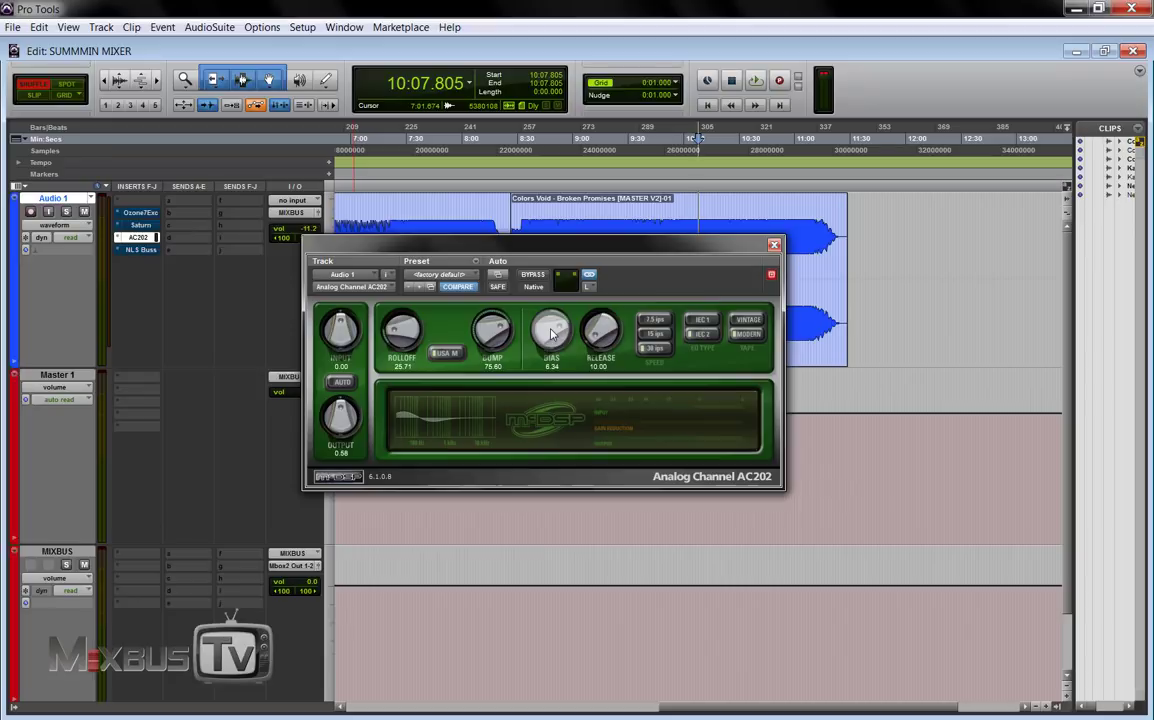
left_click_drag(651, 317, 660, 350)
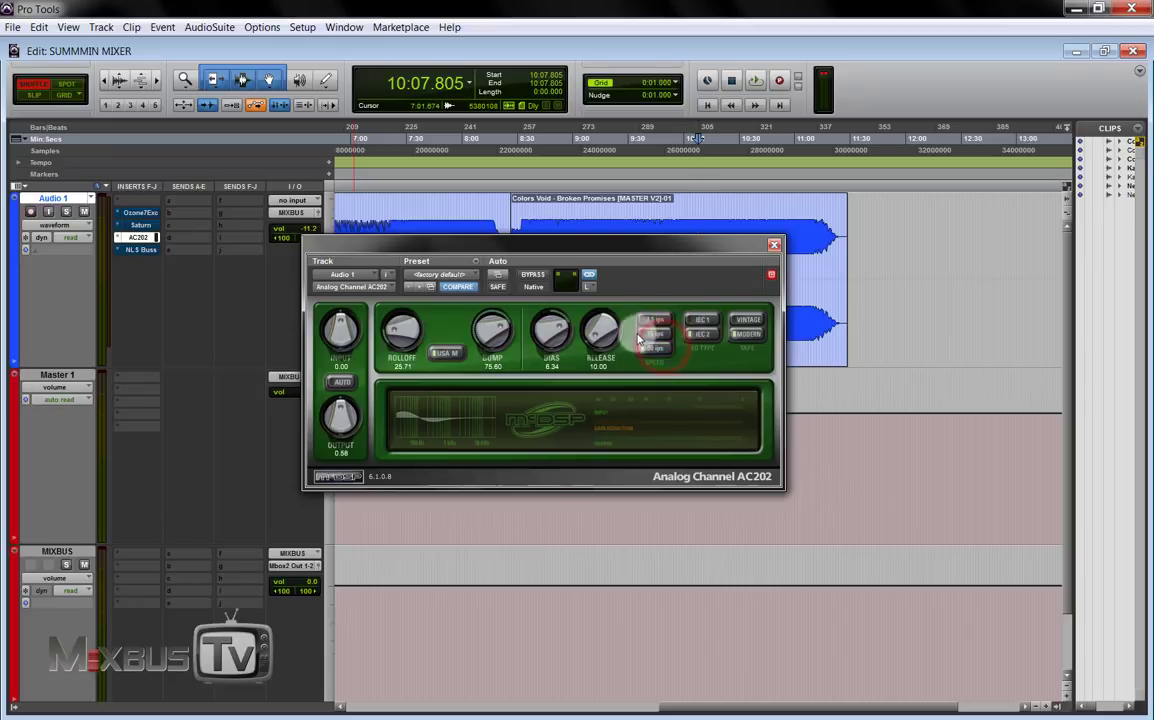
left_click(446, 323)
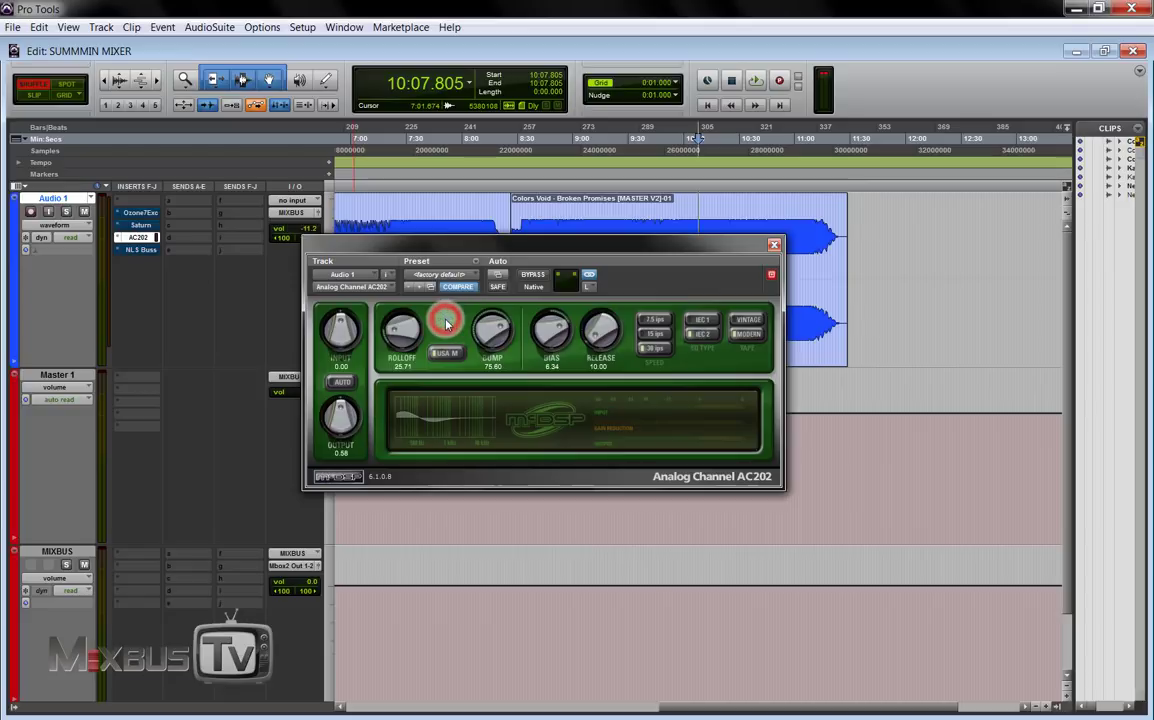
left_click(589, 276)
left_click(462, 319)
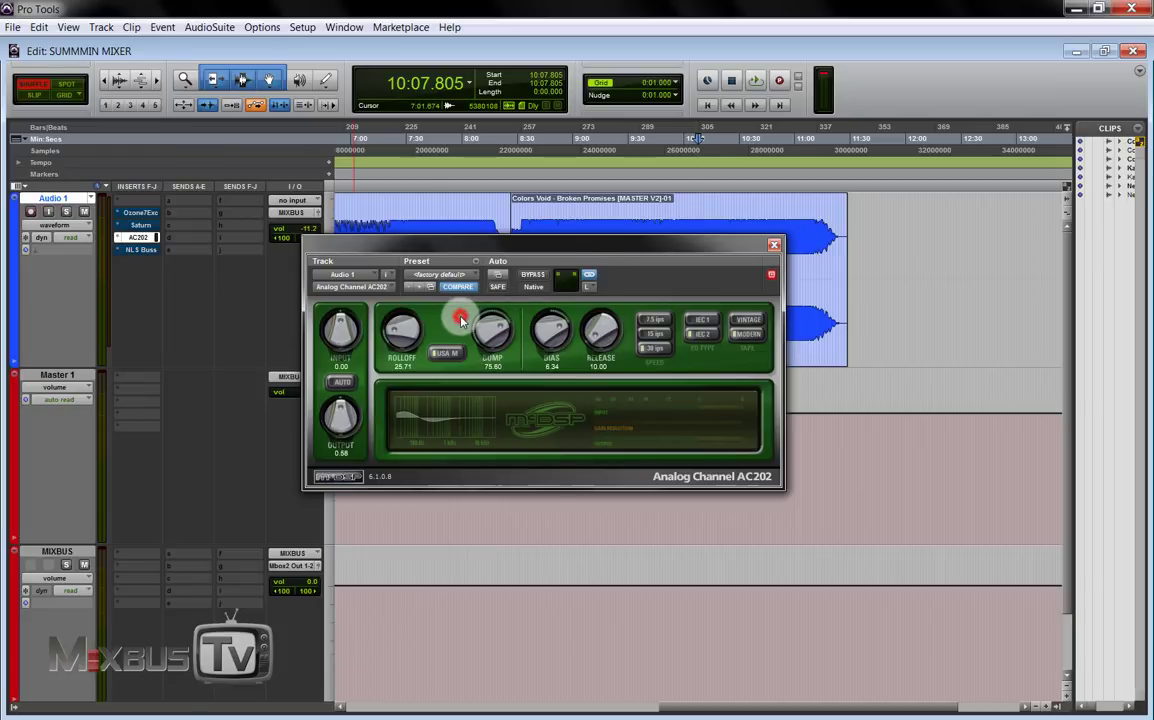
Step: Play the song and compare it with the AC202 bypassed and active, leaving it active
key("space")
left_click(533, 274)
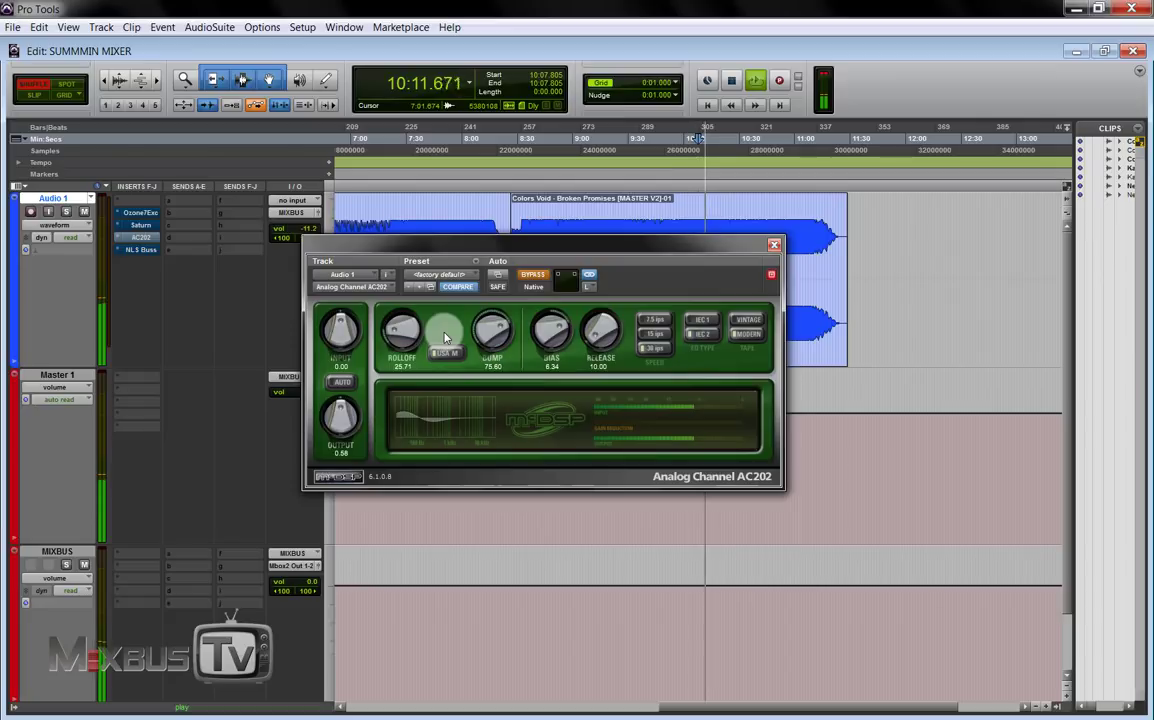
left_click(535, 277)
left_click(535, 278)
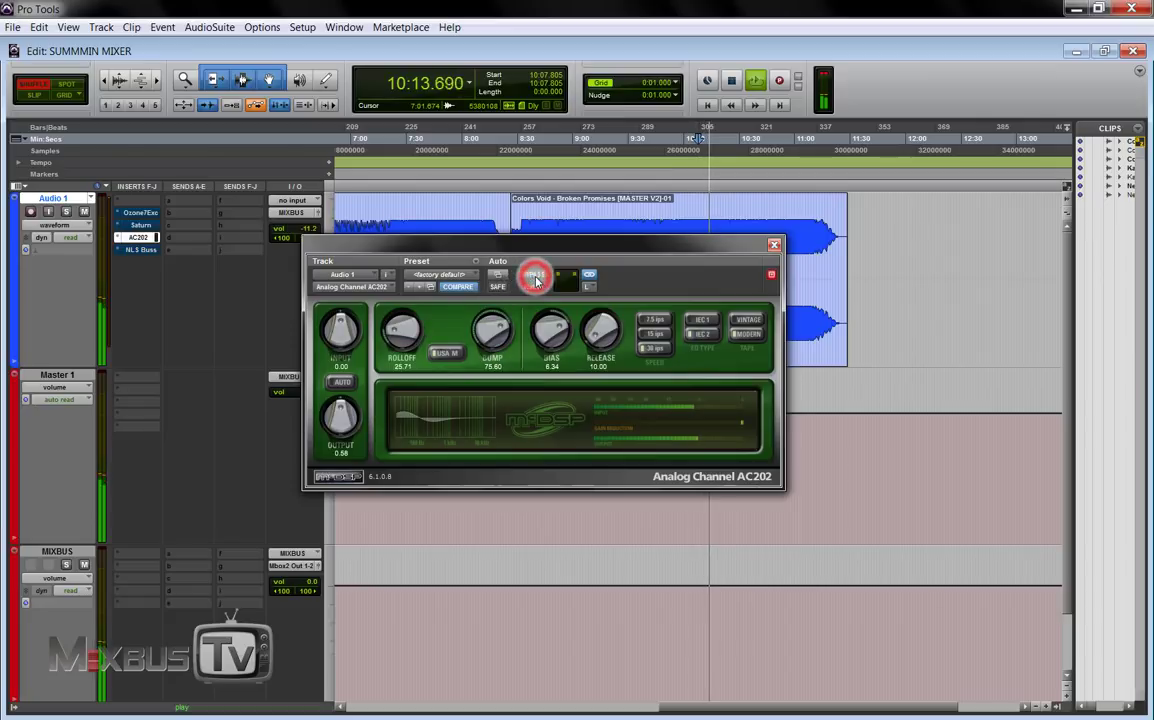
Step: Raise the AC202's bias to 8.54 and compare the result against bypass, leaving the plug-in active
left_click_drag(541, 327, 547, 320)
left_click(538, 281)
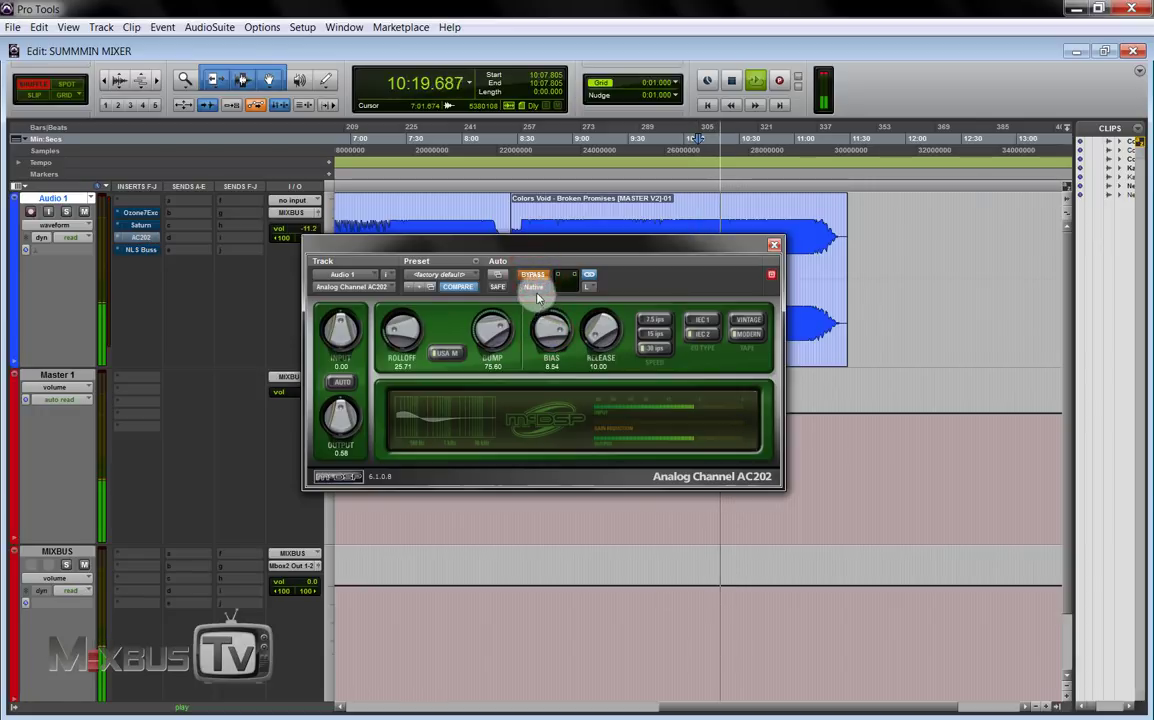
left_click(535, 279)
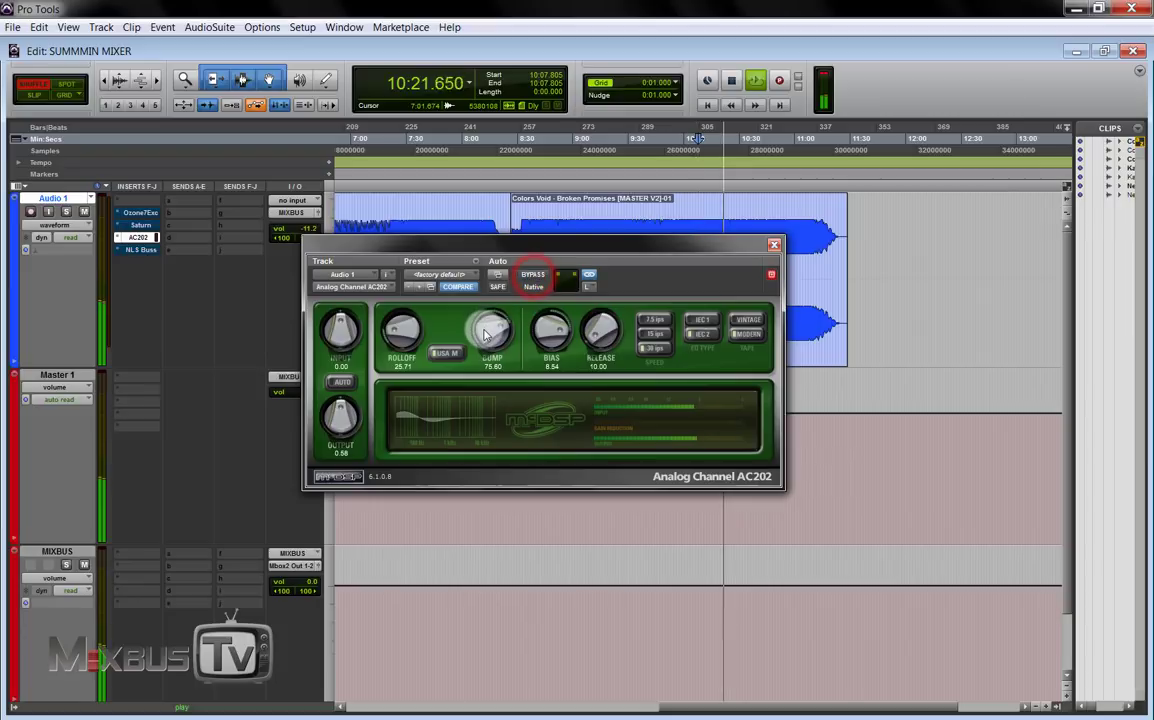
Step: Raise the AC202's bump to 100 and compare the result against bypass, leaving the plug-in active
left_click_drag(484, 330, 511, 318)
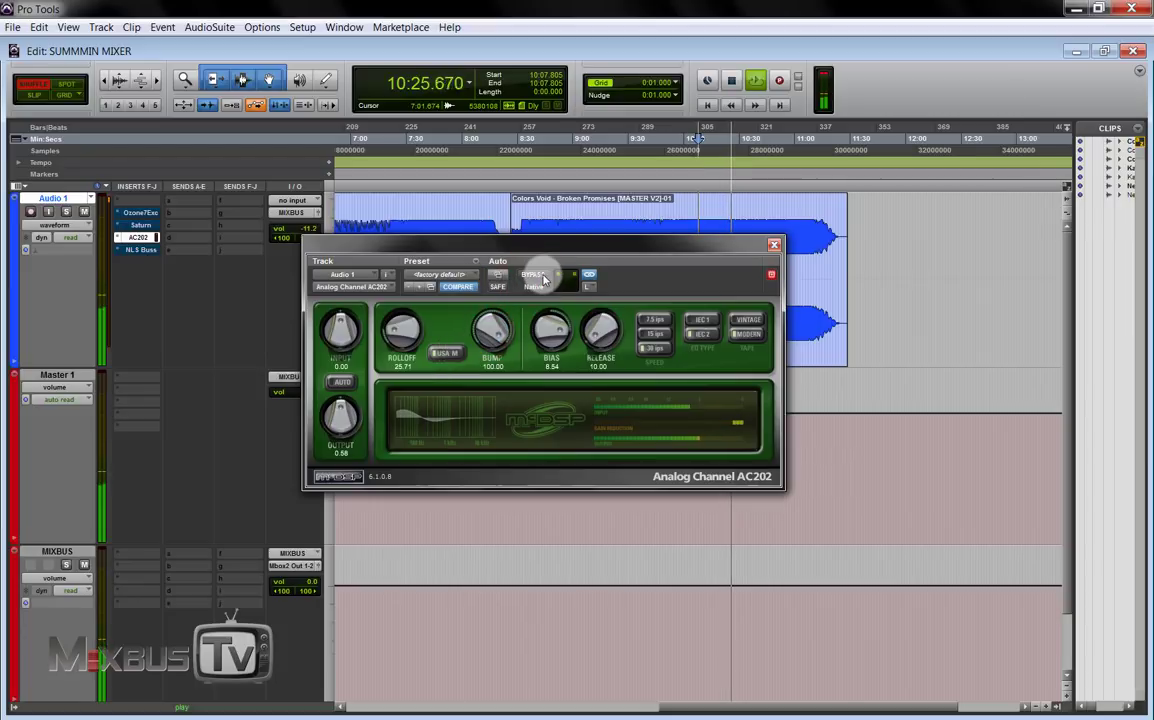
left_click(538, 276)
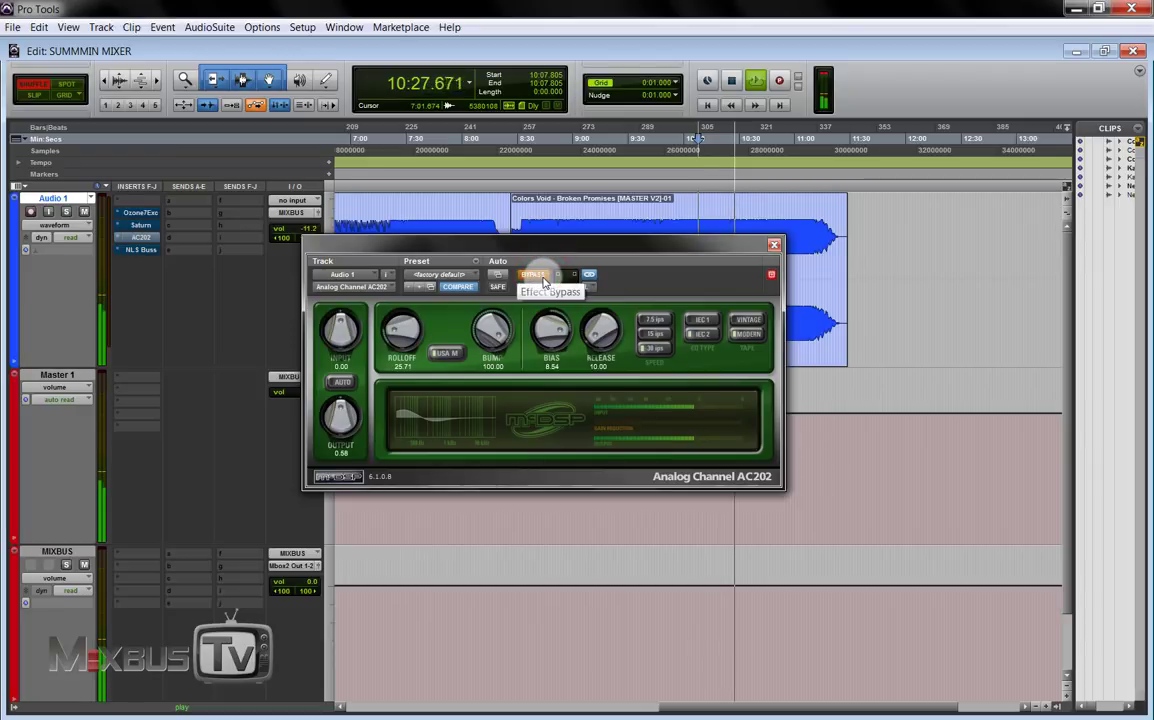
left_click(540, 277)
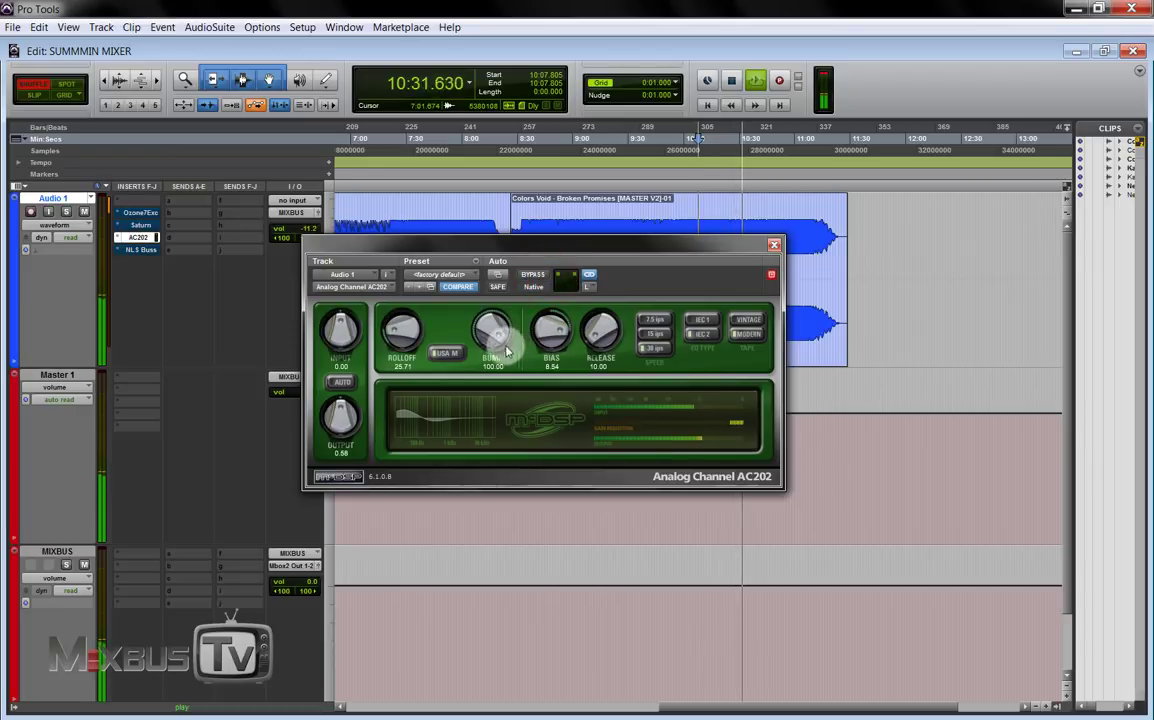
Step: Audition the Swiss and Japan-O tape machine types in the AC202 while the song plays
left_click(462, 357)
left_click(460, 364)
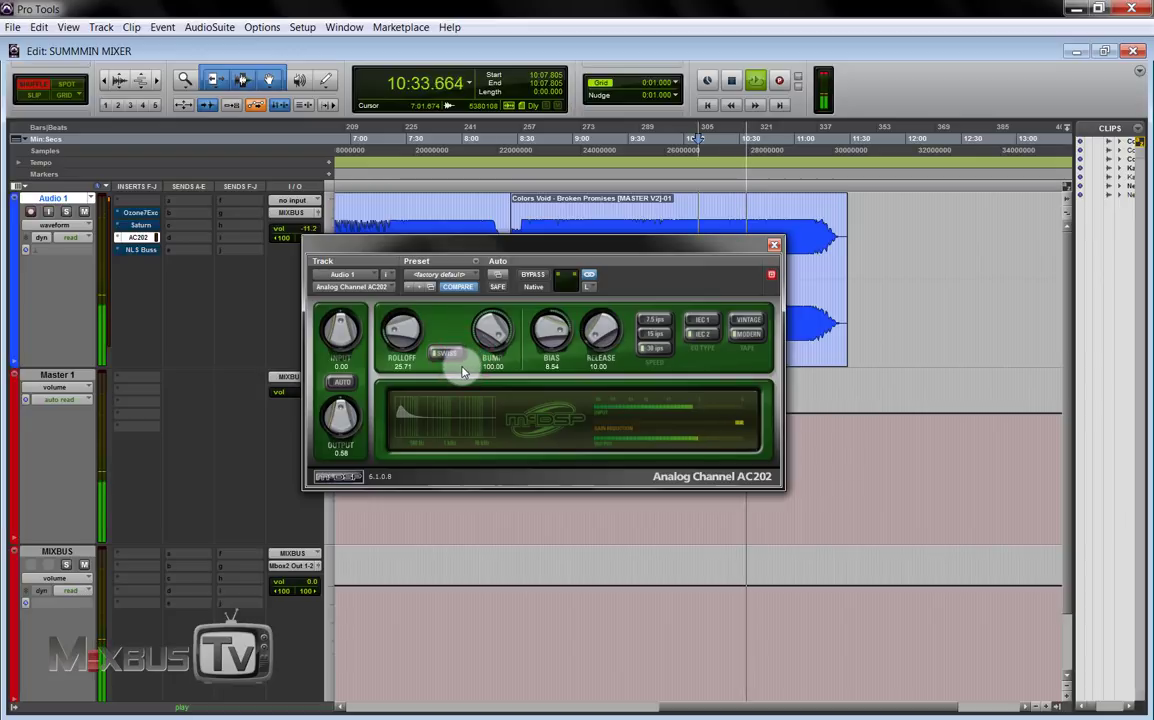
left_click(455, 355)
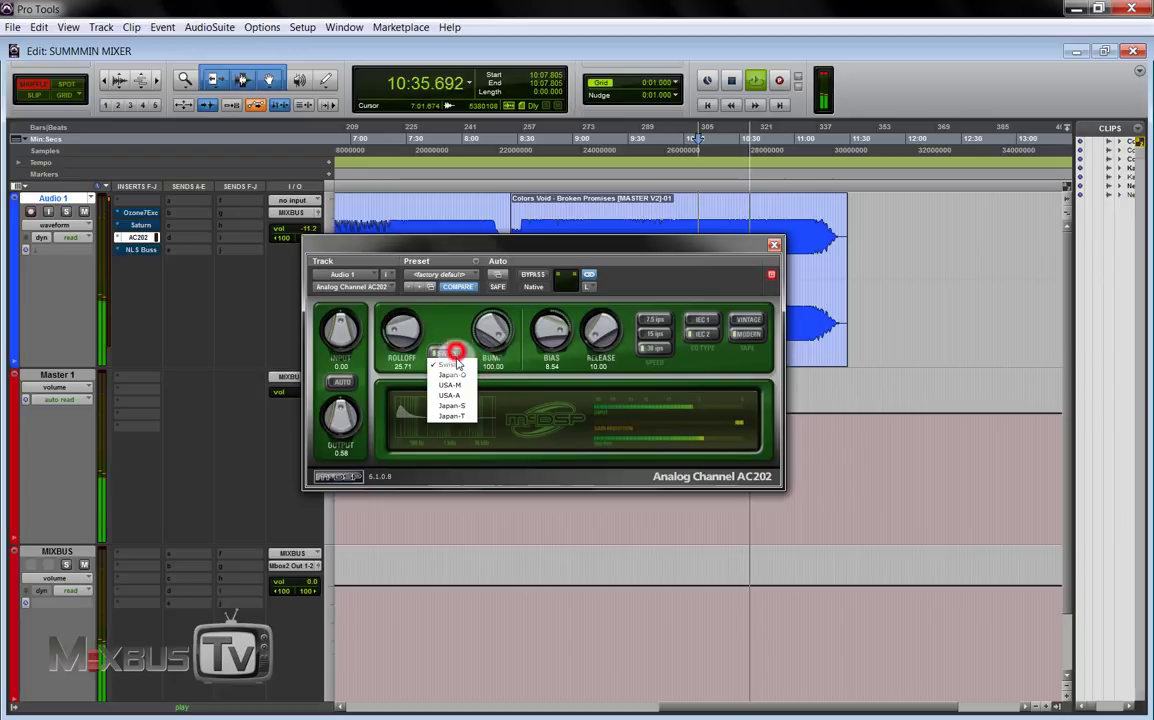
left_click(457, 377)
left_click(448, 354)
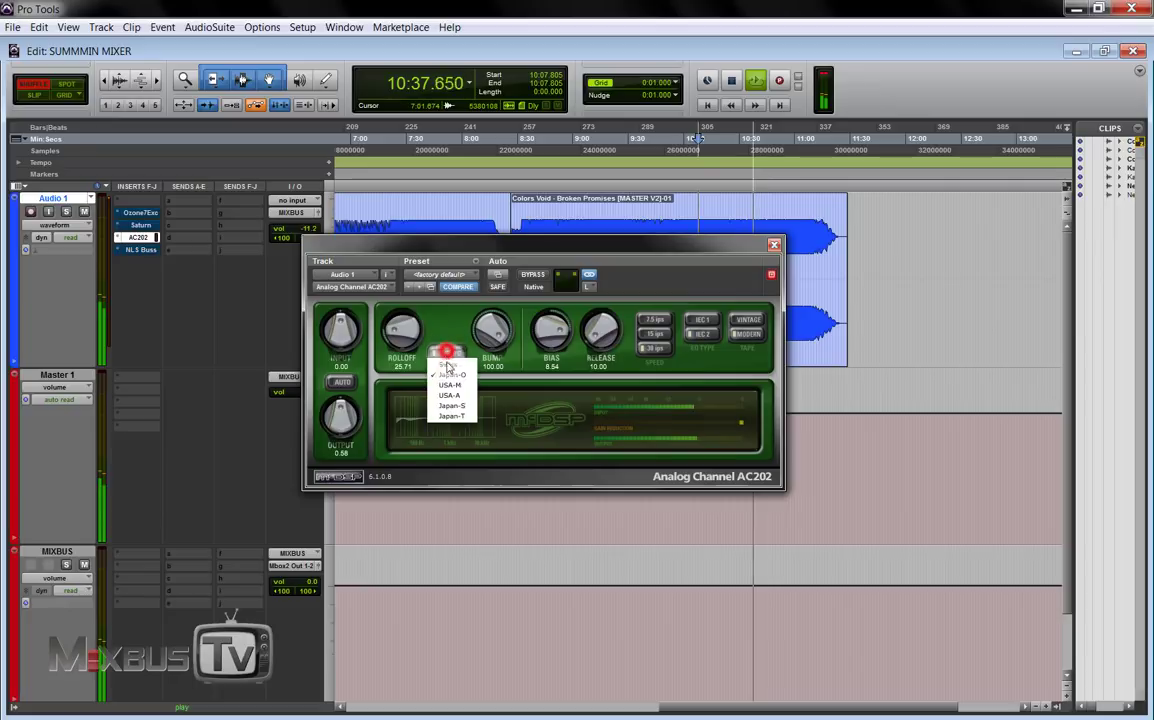
left_click(427, 371)
Step: Set the AC202's rolloff to 29.43, try the USA-A machine type and compare it against bypass
left_click_drag(401, 335, 404, 362)
left_click(446, 353)
left_click(453, 400)
left_click(521, 276)
left_click(521, 276)
Step: Audition the Japan-S machine type with the bump lowered to 59.20
left_click(444, 353)
left_click(453, 404)
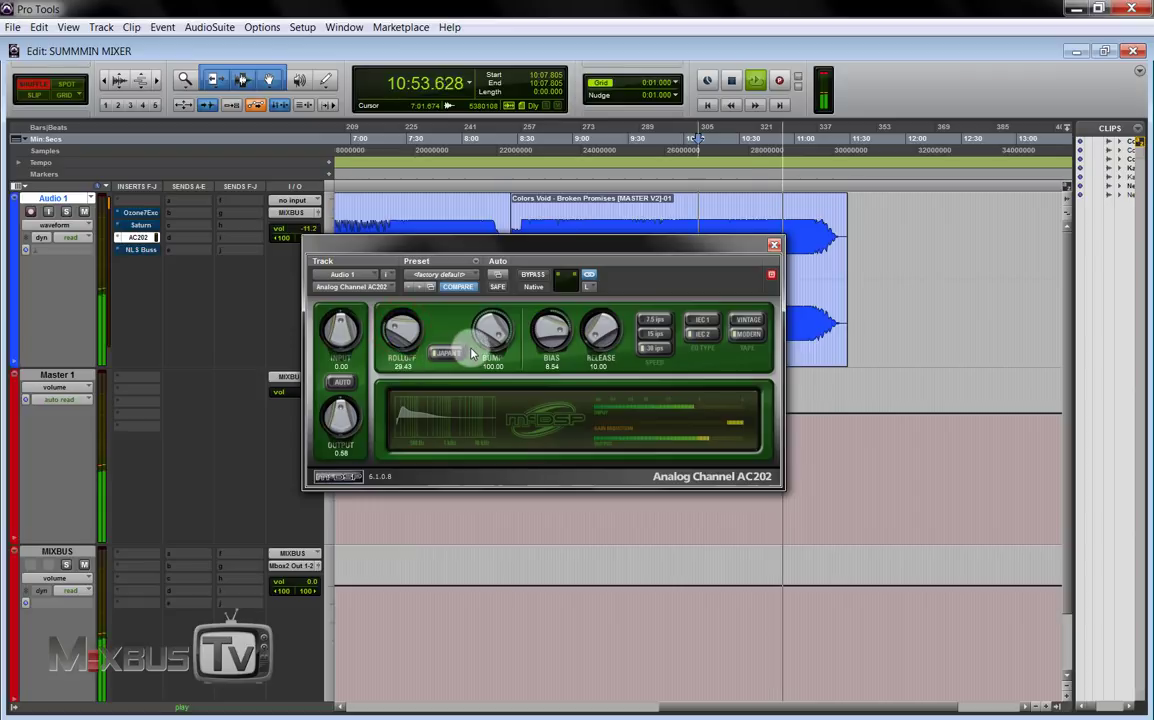
left_click_drag(489, 330, 471, 368)
Step: Audition the Japan-T machine type with the rolloff raised to 40.87 and the bump at 100
left_click(439, 353)
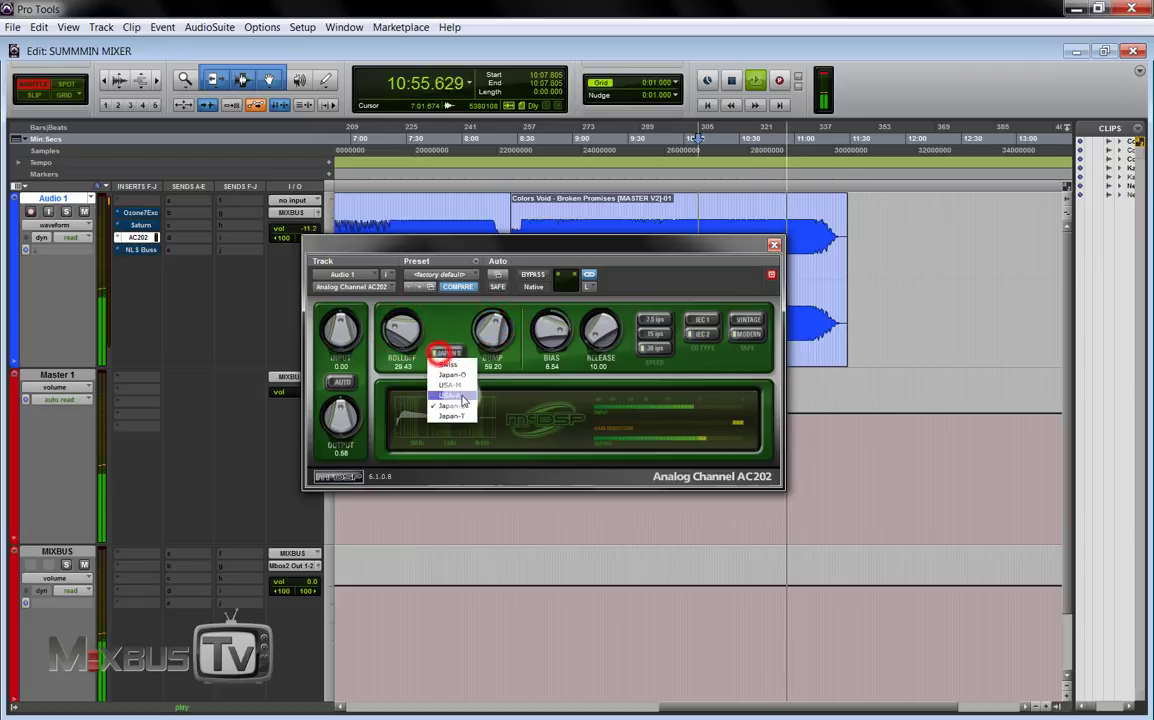
left_click(452, 415)
left_click_drag(402, 326, 408, 287)
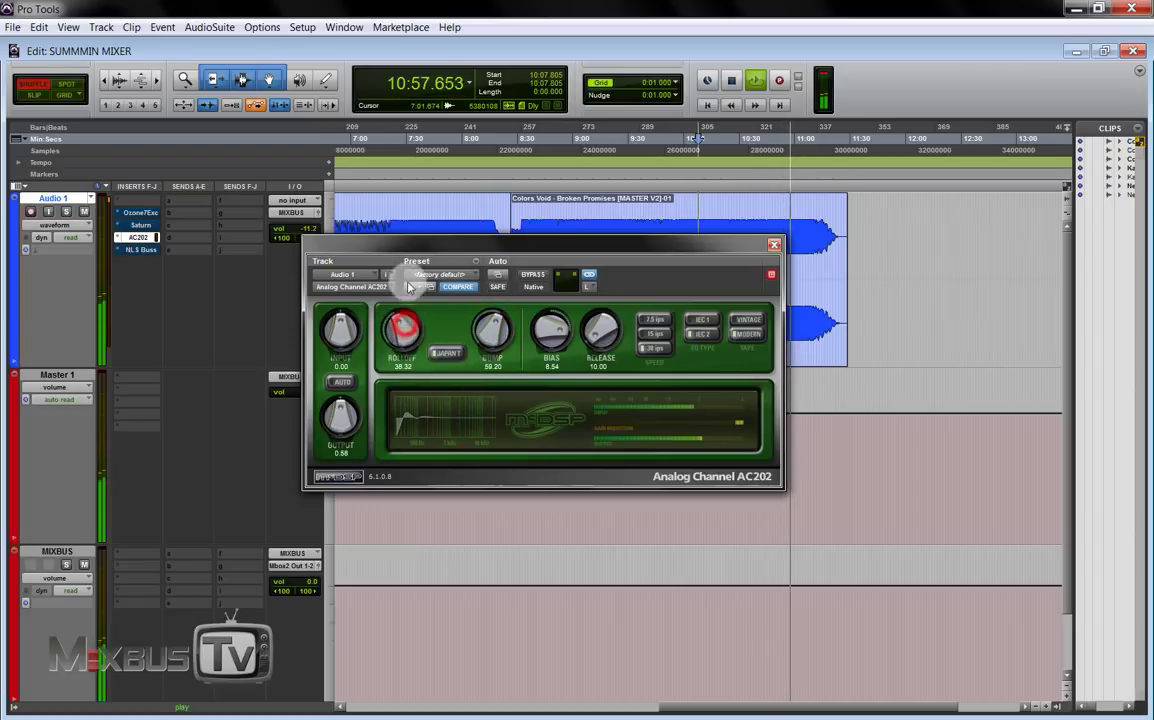
left_click_drag(491, 330, 500, 245)
left_click(404, 331)
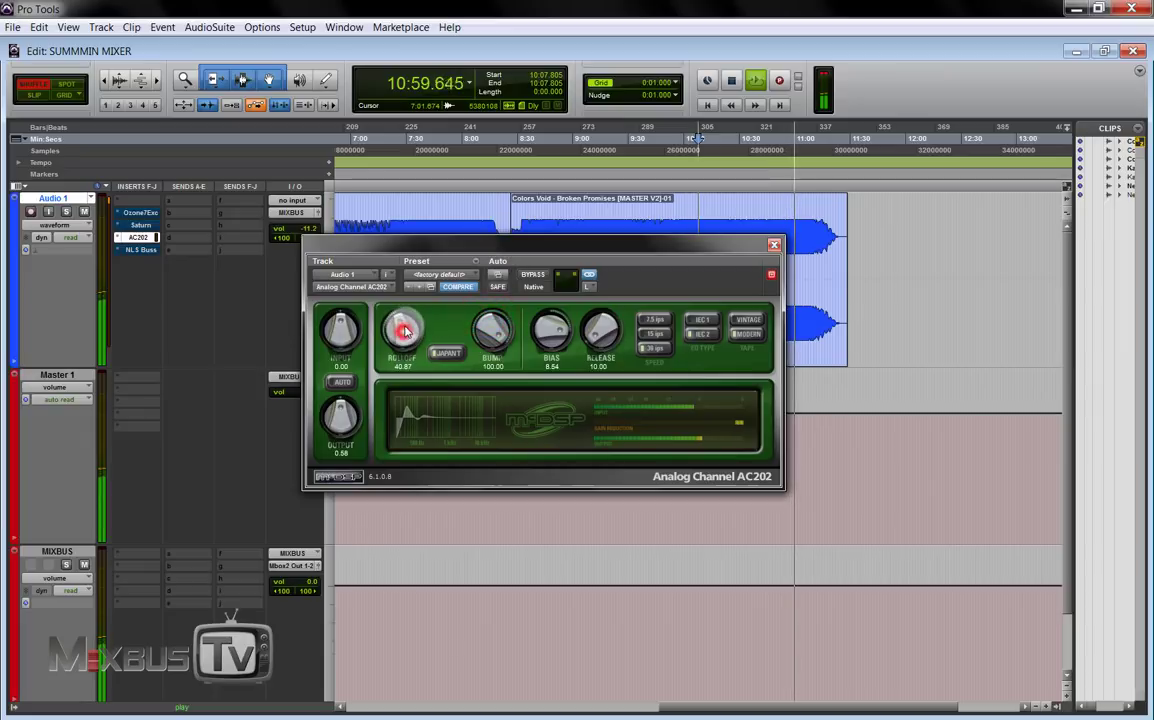
Step: Return the AC202 to the USA-M machine type with bump 86.80 and rolloff 25.38, and stop playback
left_click(440, 353)
left_click(449, 378)
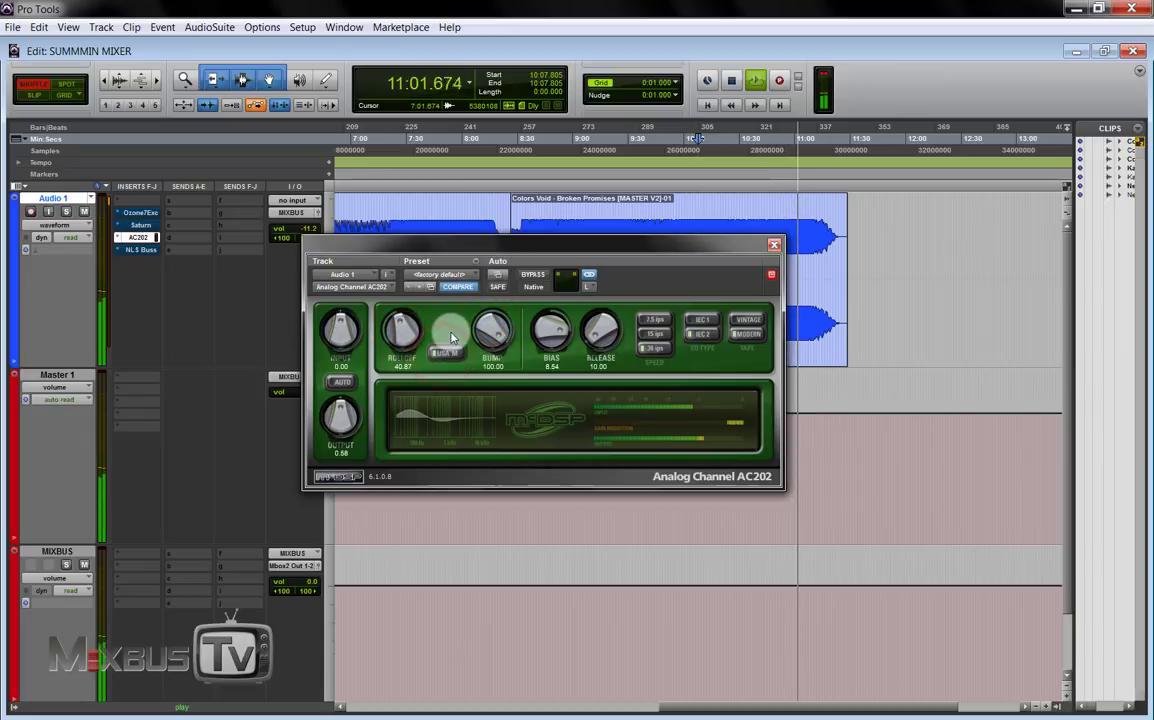
mouse_move(451, 338)
left_mouse_down()
mouse_move(450, 320)
mouse_move(440, 330)
left_mouse_up()
key("space")
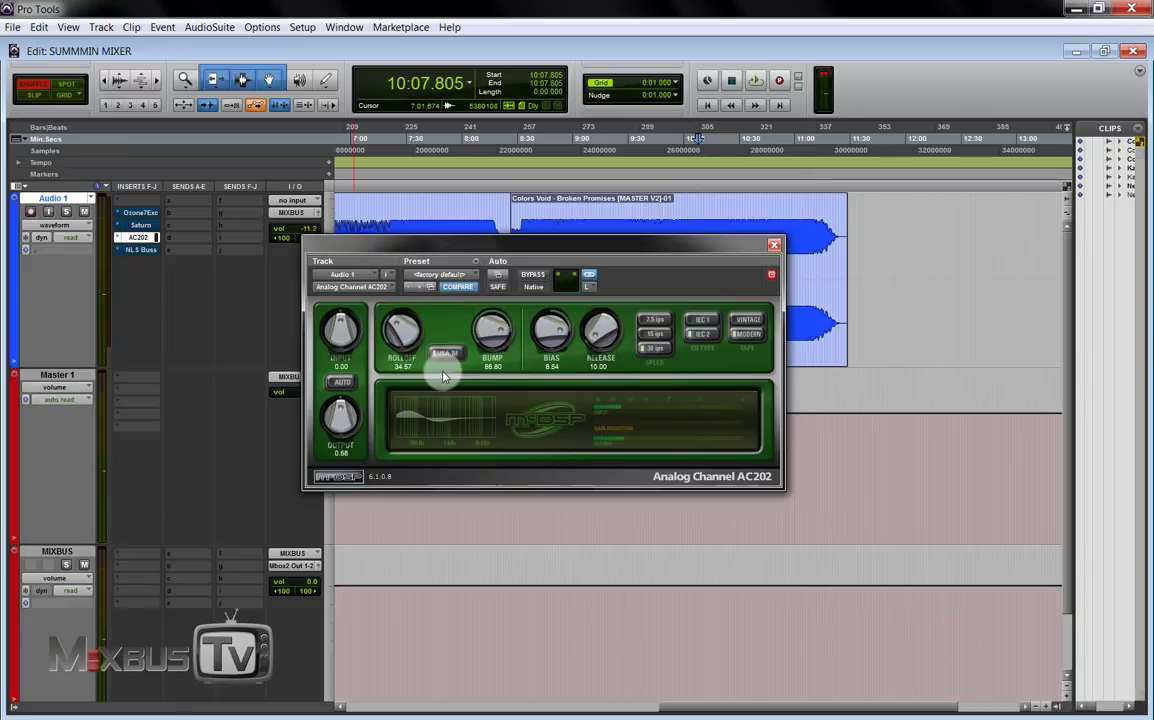
left_click_drag(407, 334, 404, 365)
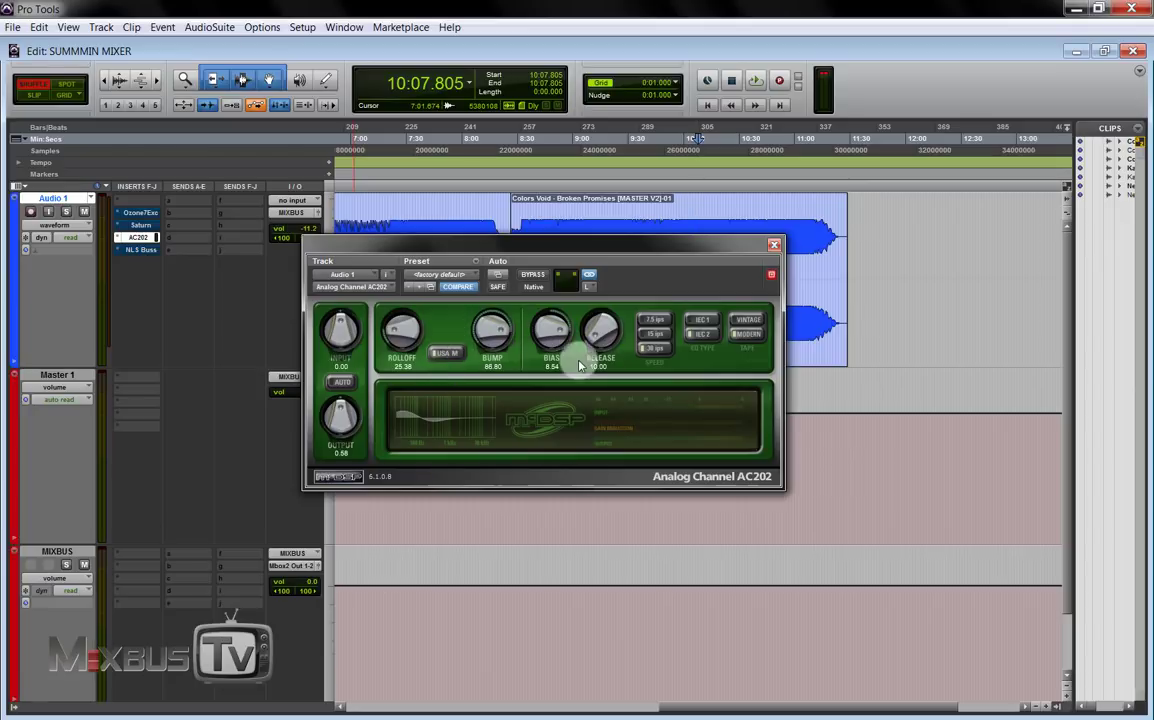
left_click(657, 321)
Step: Open the NLS Buss insert on Audio 1 and choose the Nevo console after looking at Spike
left_click(141, 249)
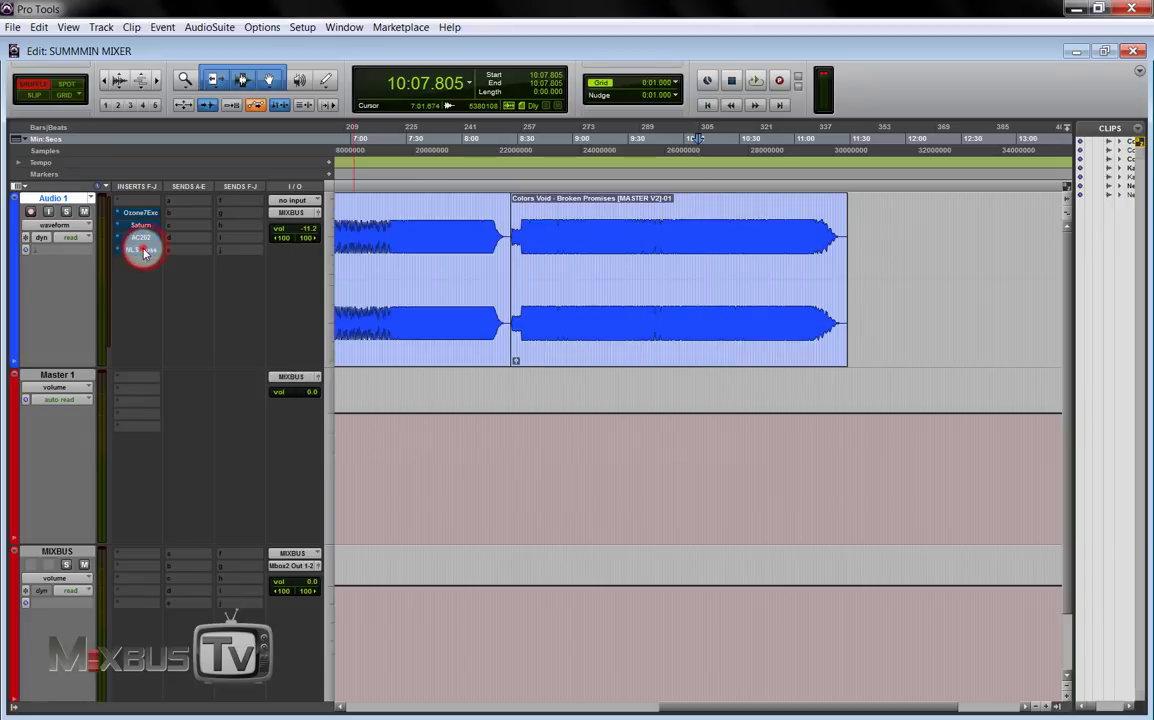
left_click_drag(494, 172, 494, 189)
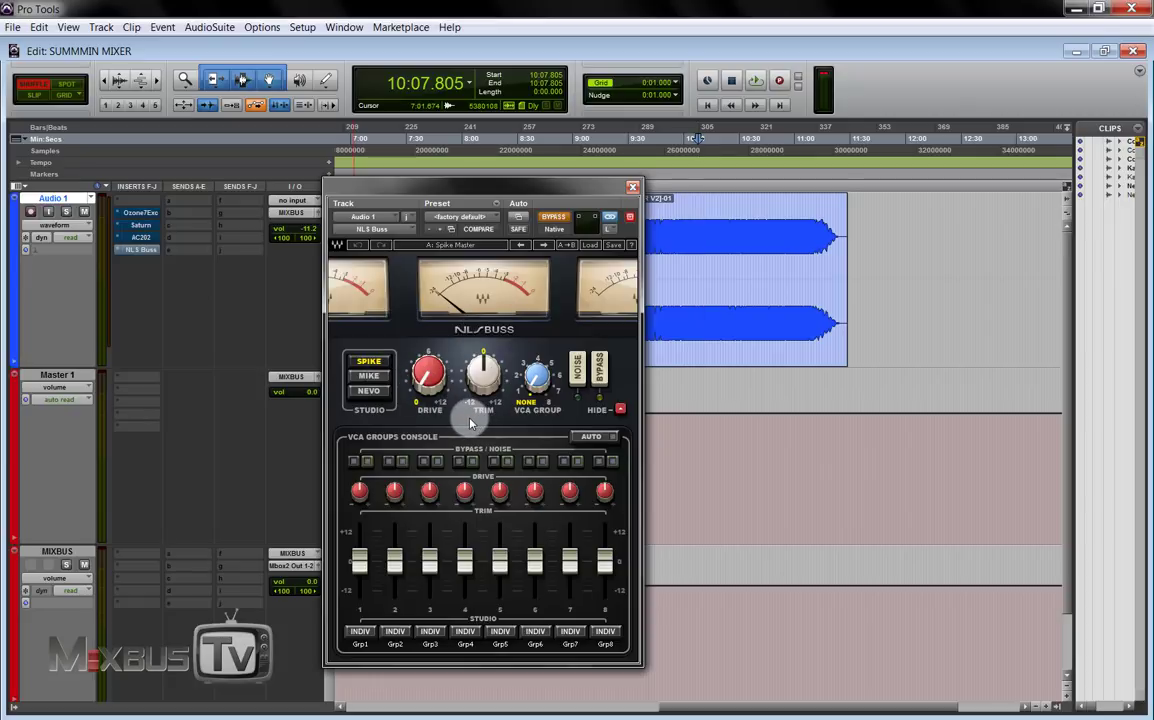
left_click(376, 392)
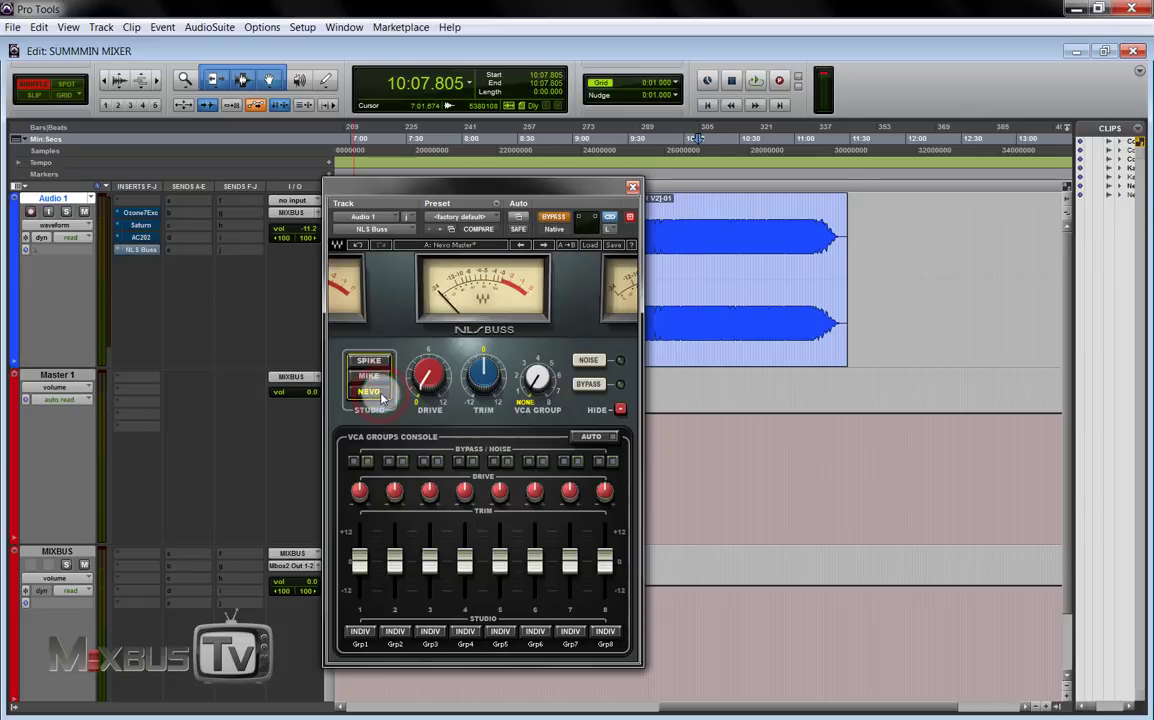
left_click(372, 368)
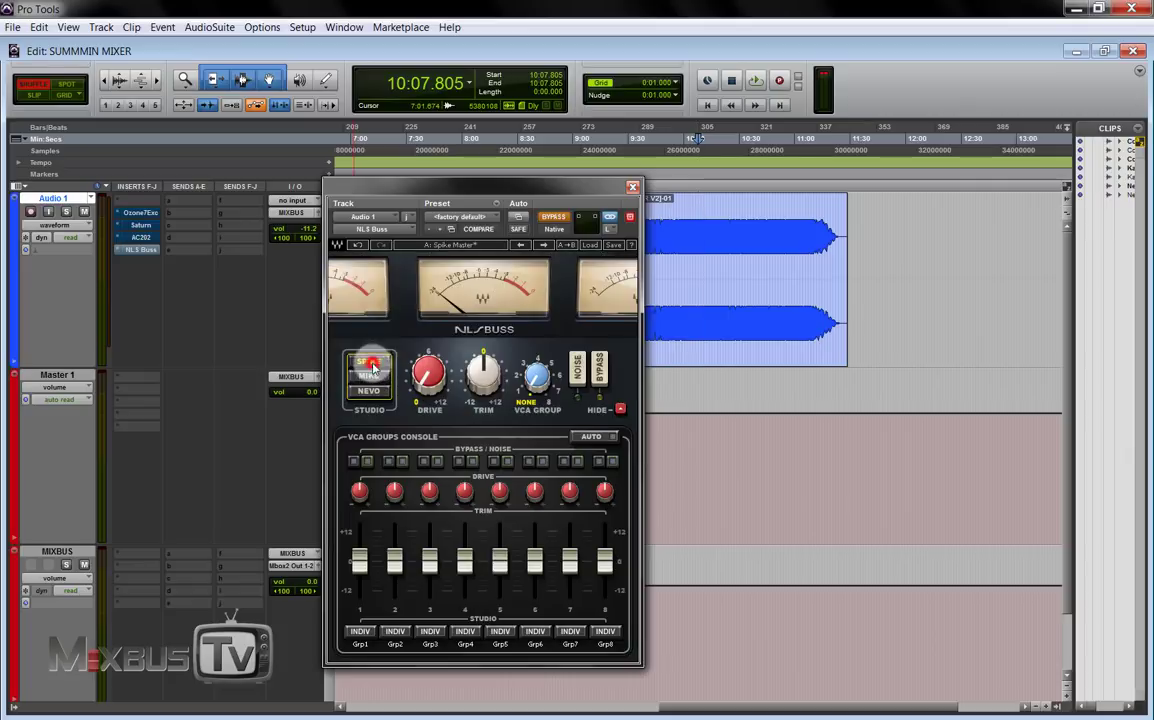
left_click(369, 391)
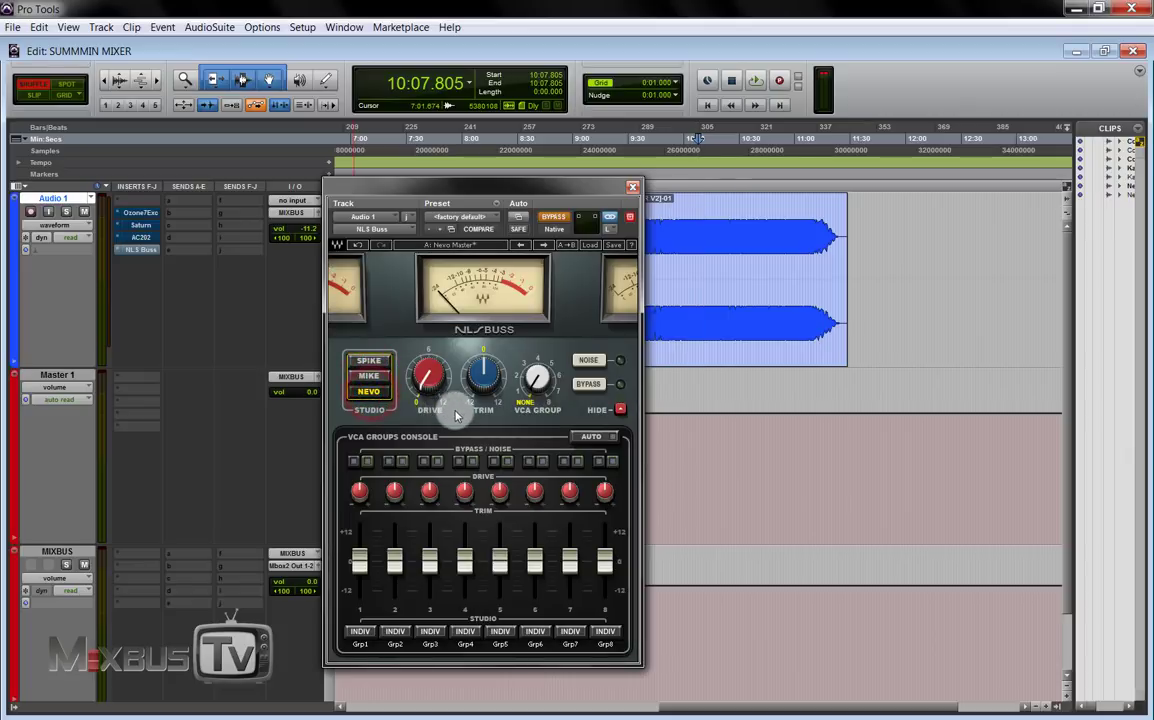
Step: Play the song, set the NLS Buss drive to 6 with a lowered trim, and take the plug-in out of bypass
key("space")
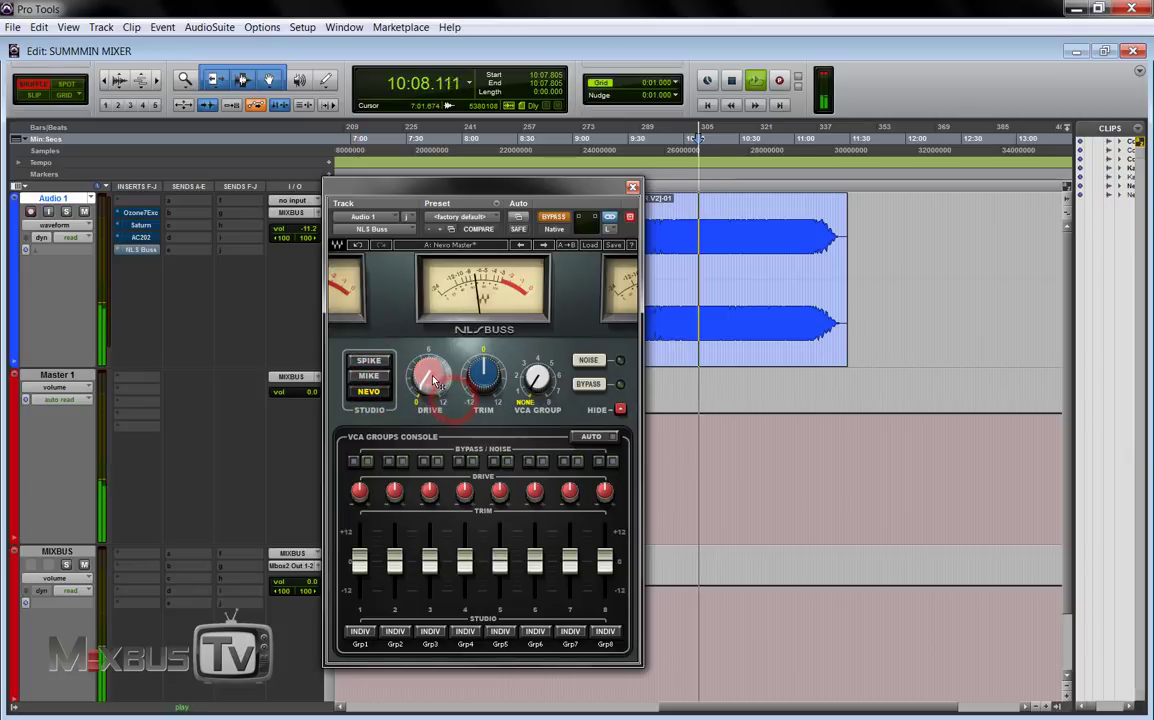
left_click_drag(489, 362, 489, 443)
left_click(555, 217)
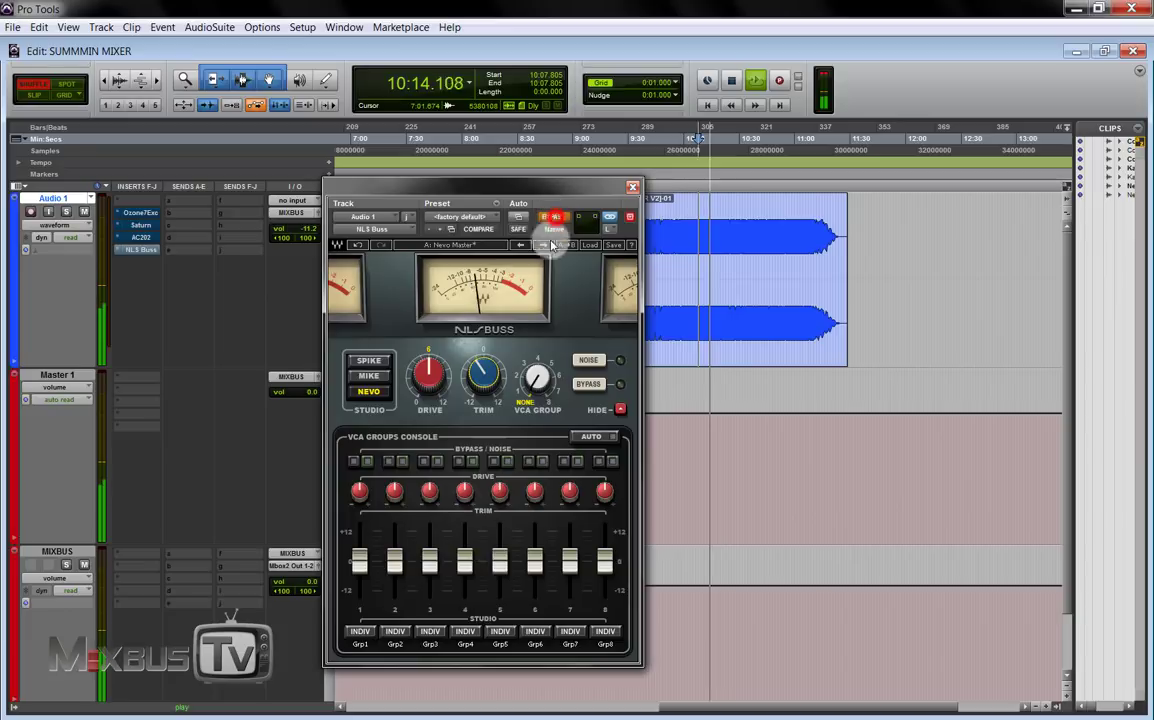
left_click(556, 217)
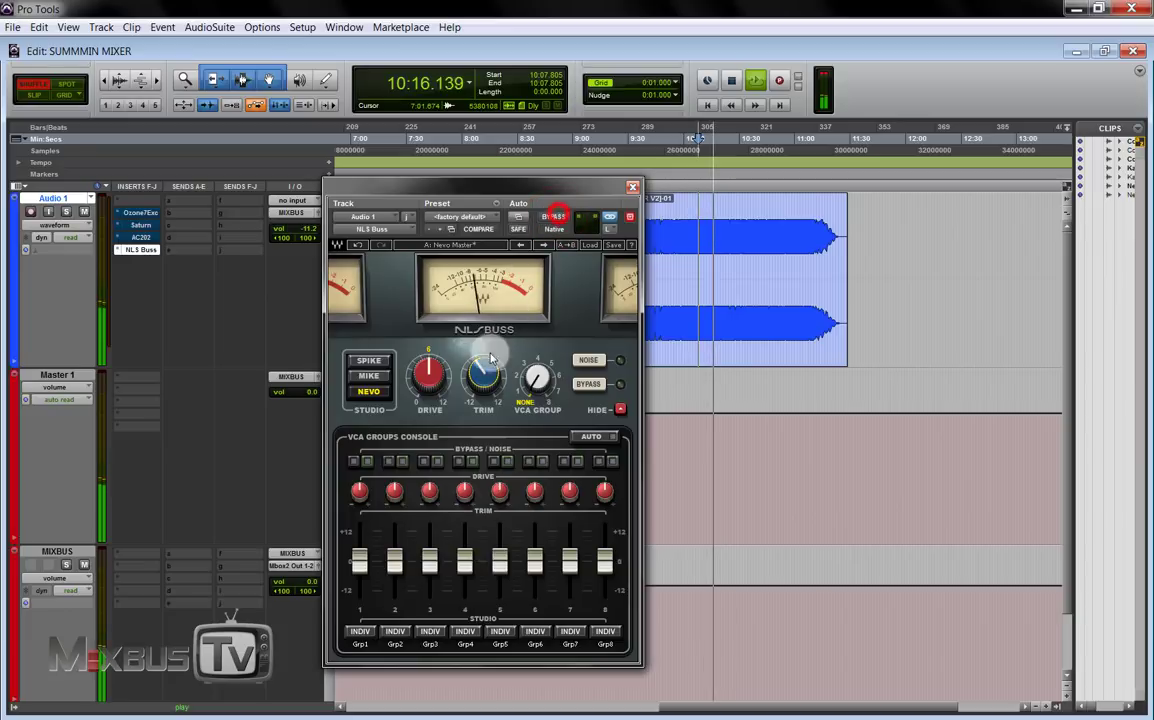
Step: Push the NLS Buss drive further with less trim, compare against bypass, leave it active and stop playback
left_click_drag(428, 372, 425, 322)
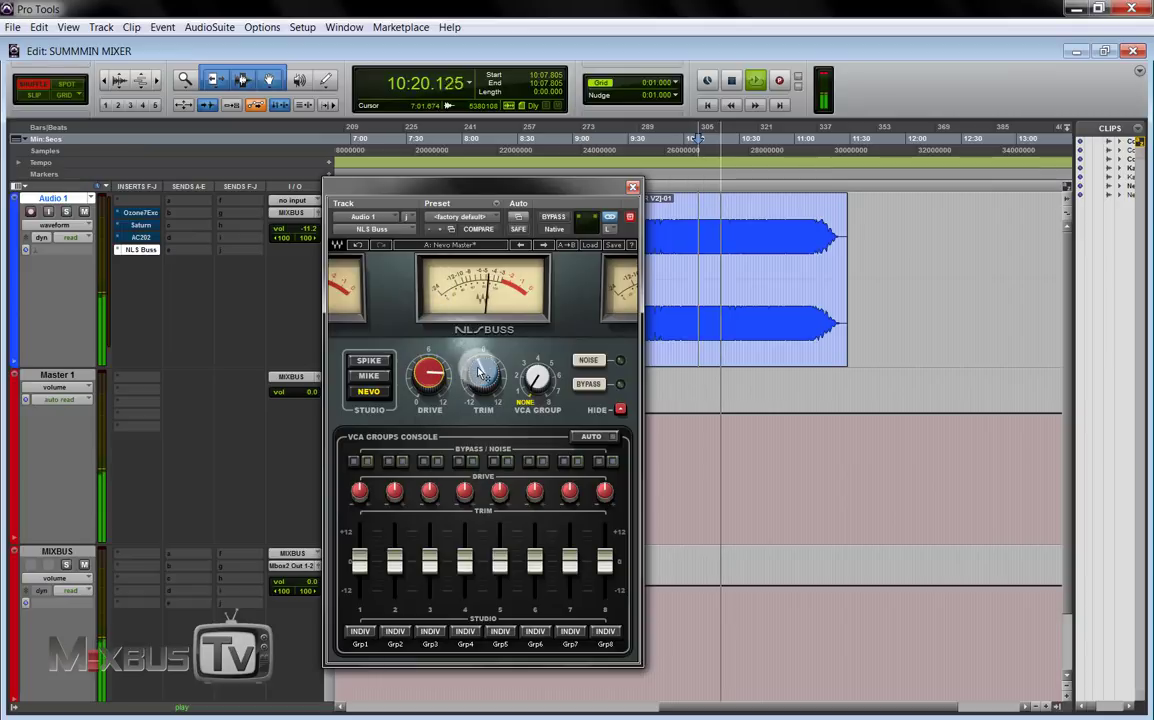
left_click_drag(480, 372, 480, 392)
left_click(558, 217)
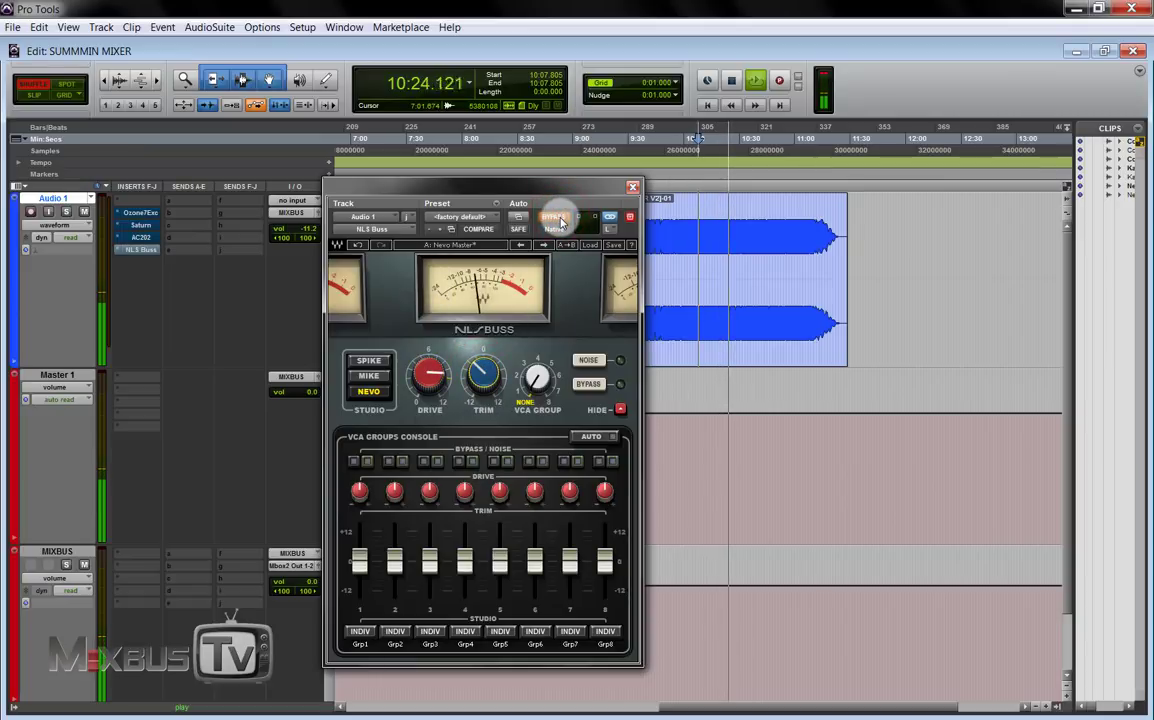
left_click(559, 217)
left_click(555, 217)
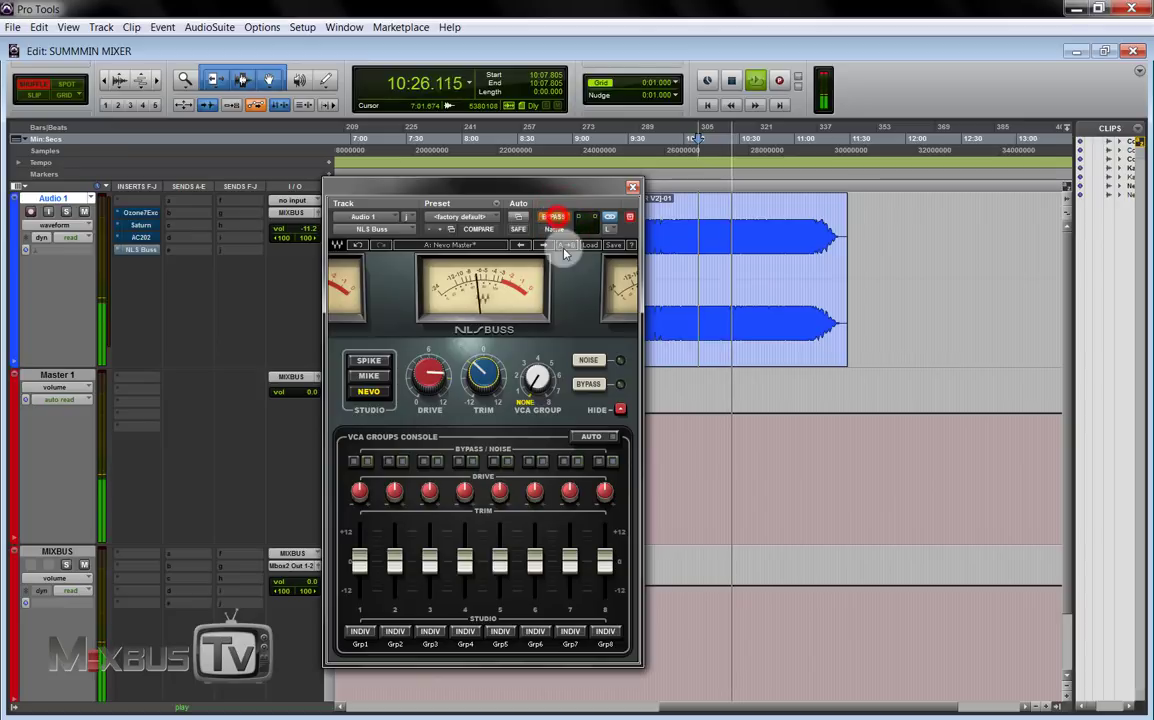
left_click(555, 217)
key("space")
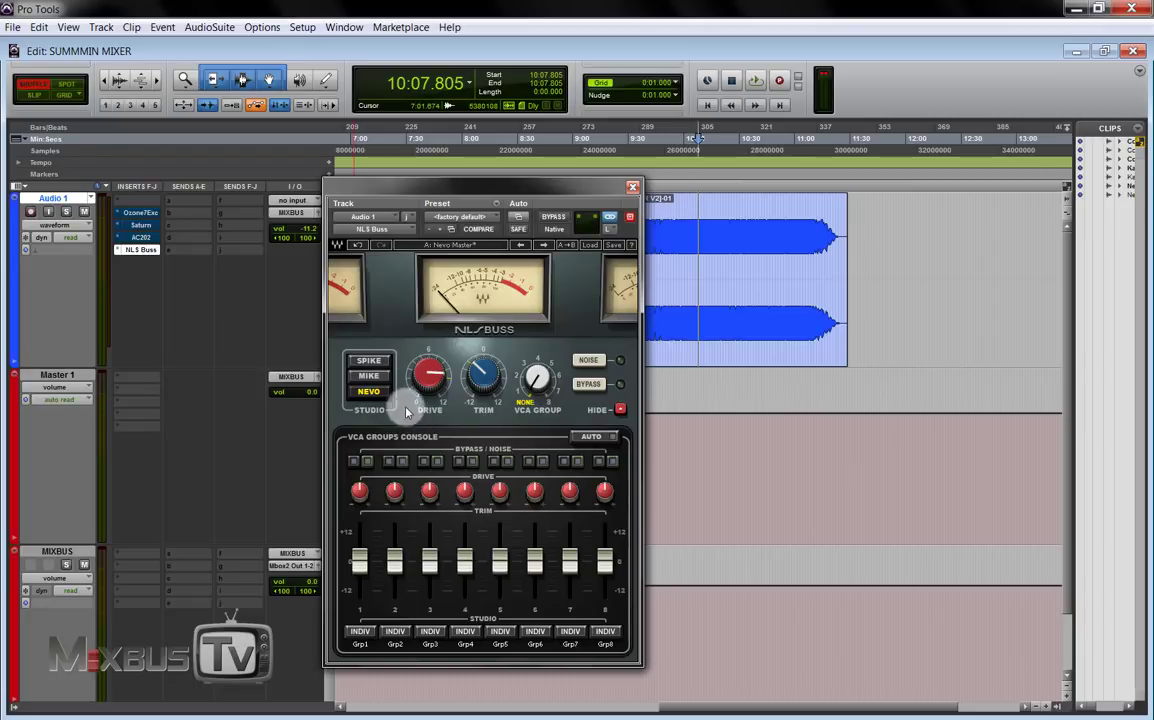
left_click(394, 314)
left_click(393, 323)
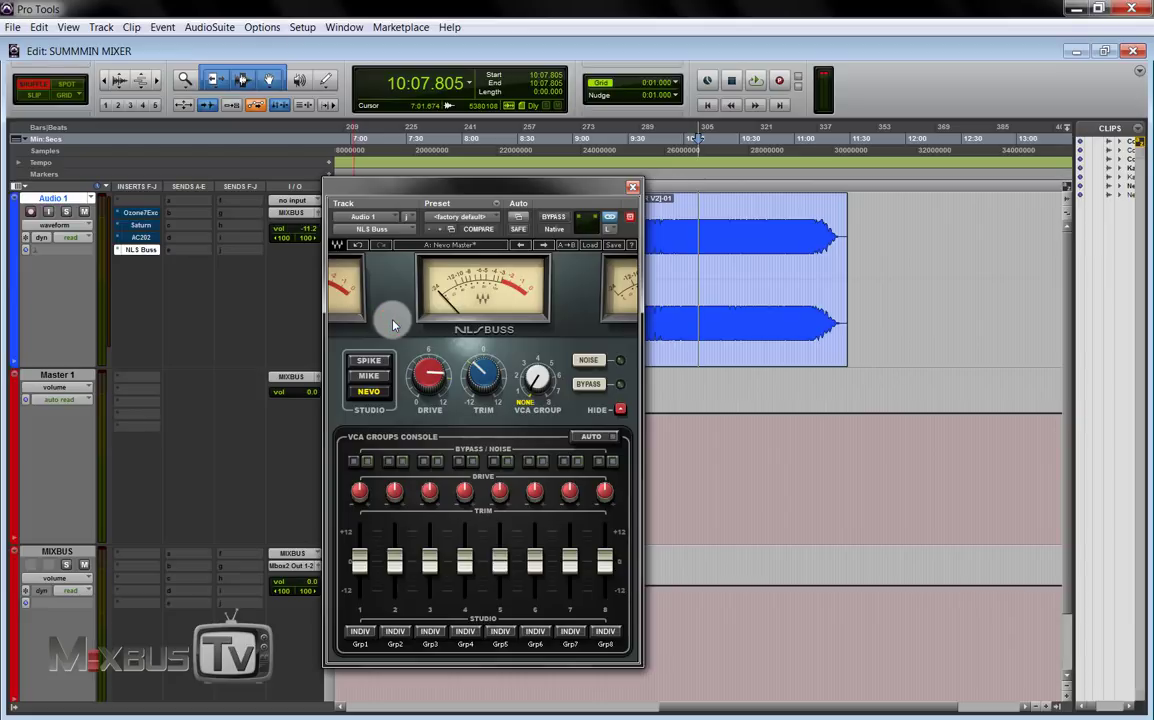